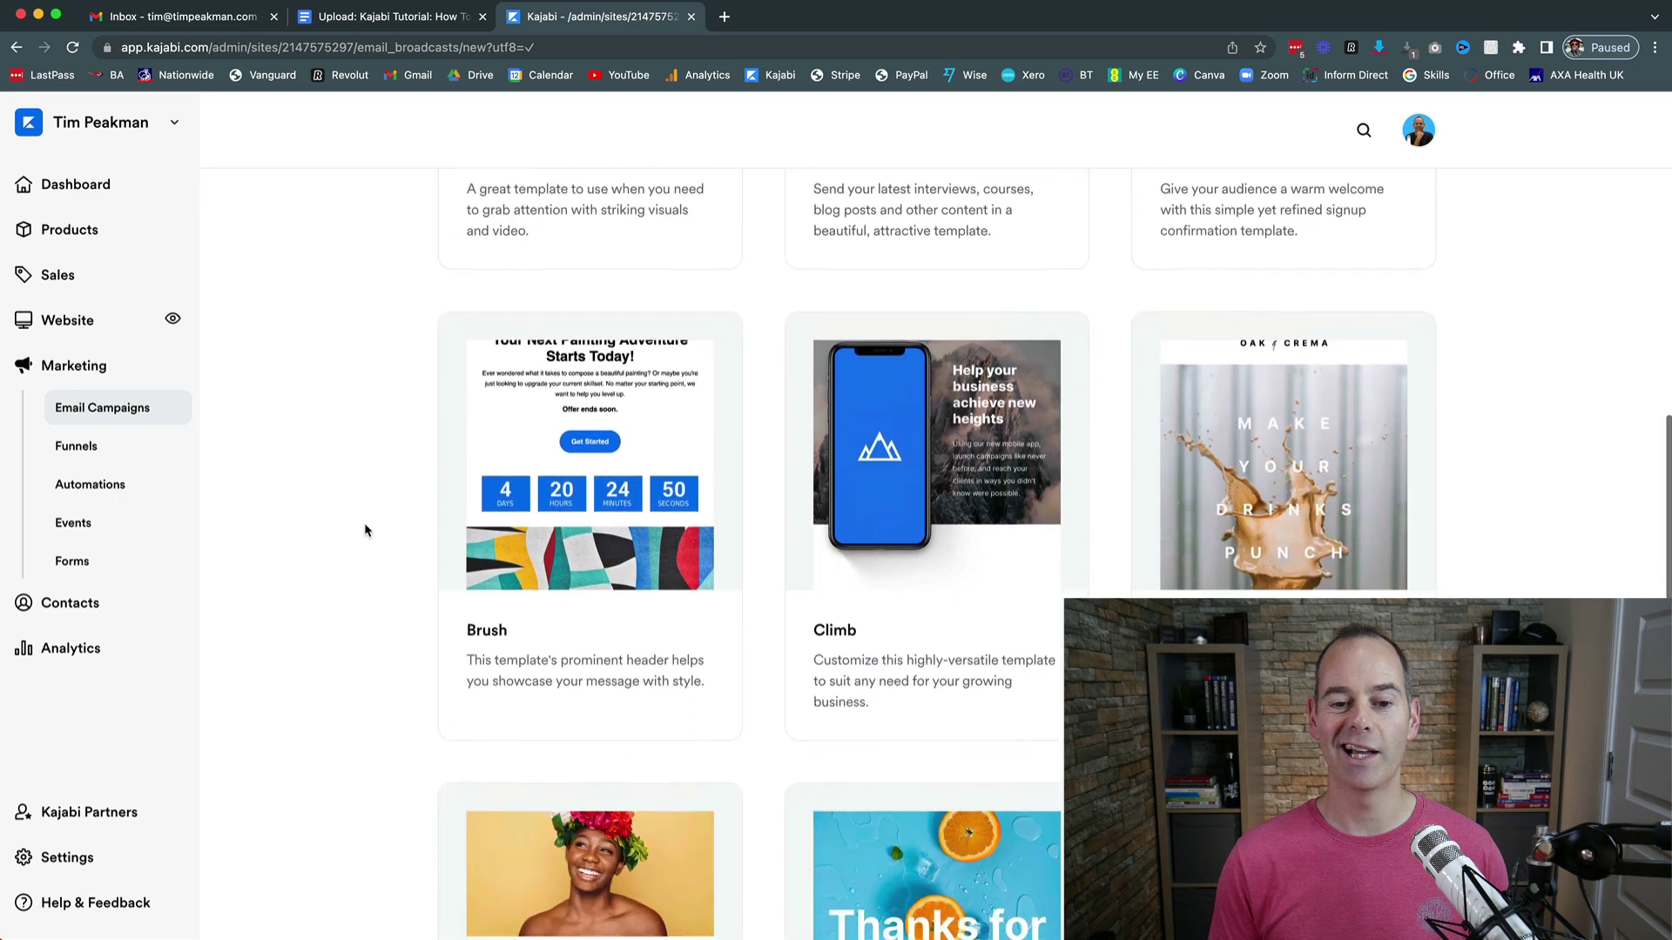
Create an email broadcast titled "Test" from the Simple Text template.
scroll(365, 526, "down", 5)
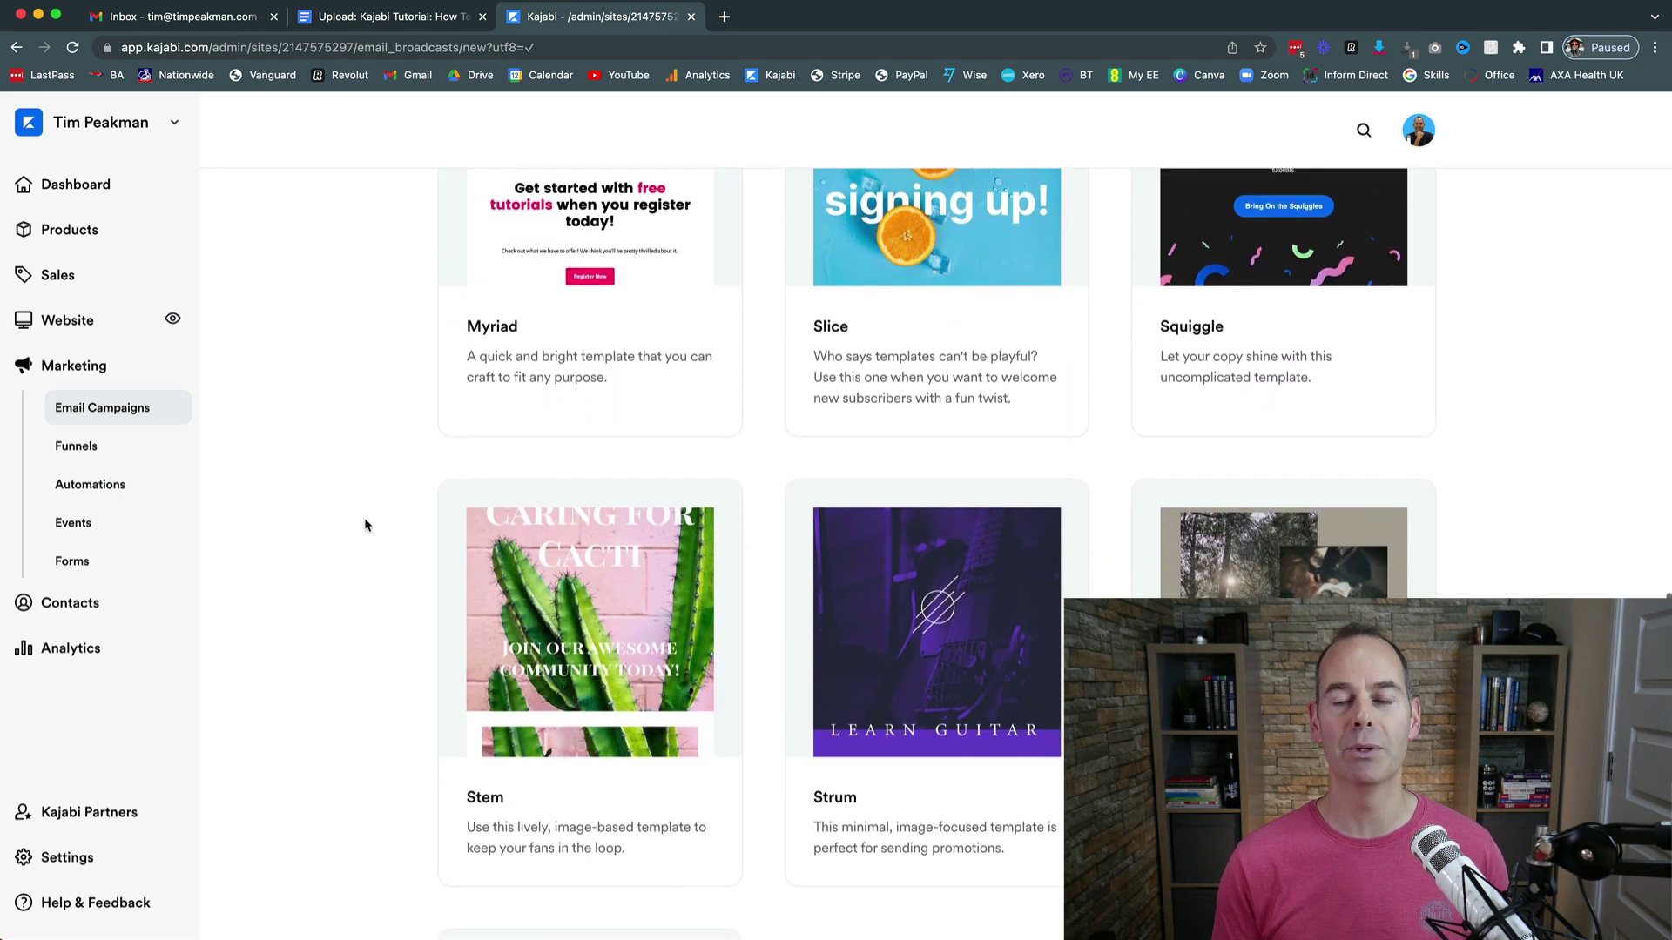
scroll(364, 524, "down", 1)
scroll(364, 524, "up", 9)
scroll(365, 525, "up", 15)
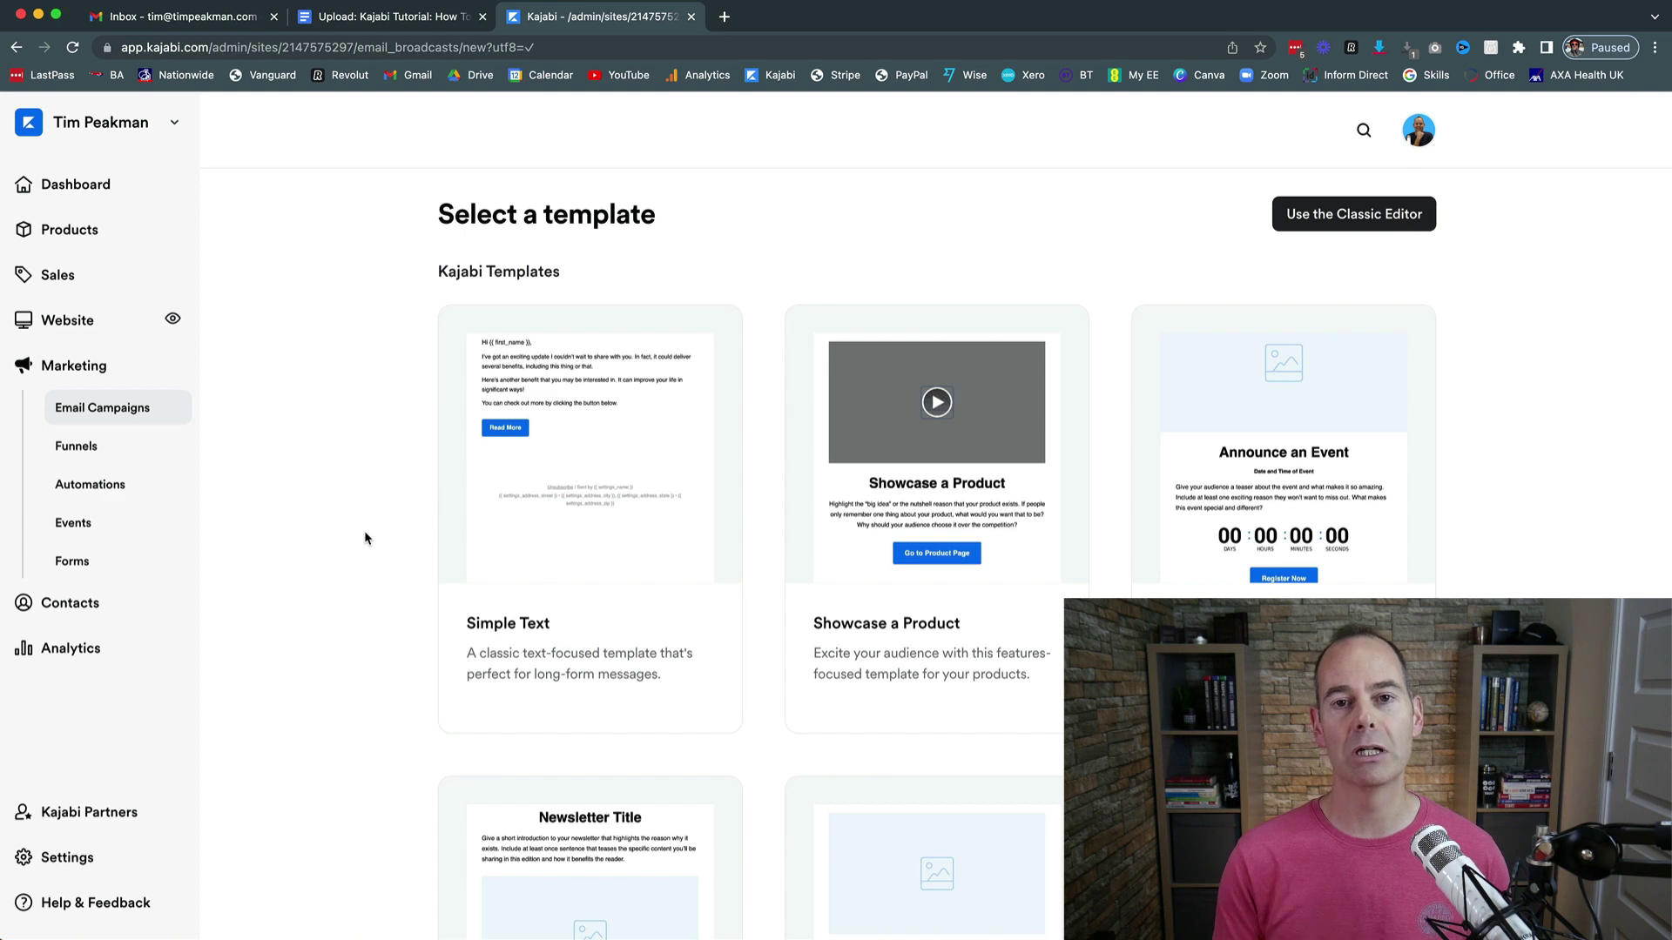
left_click(606, 499)
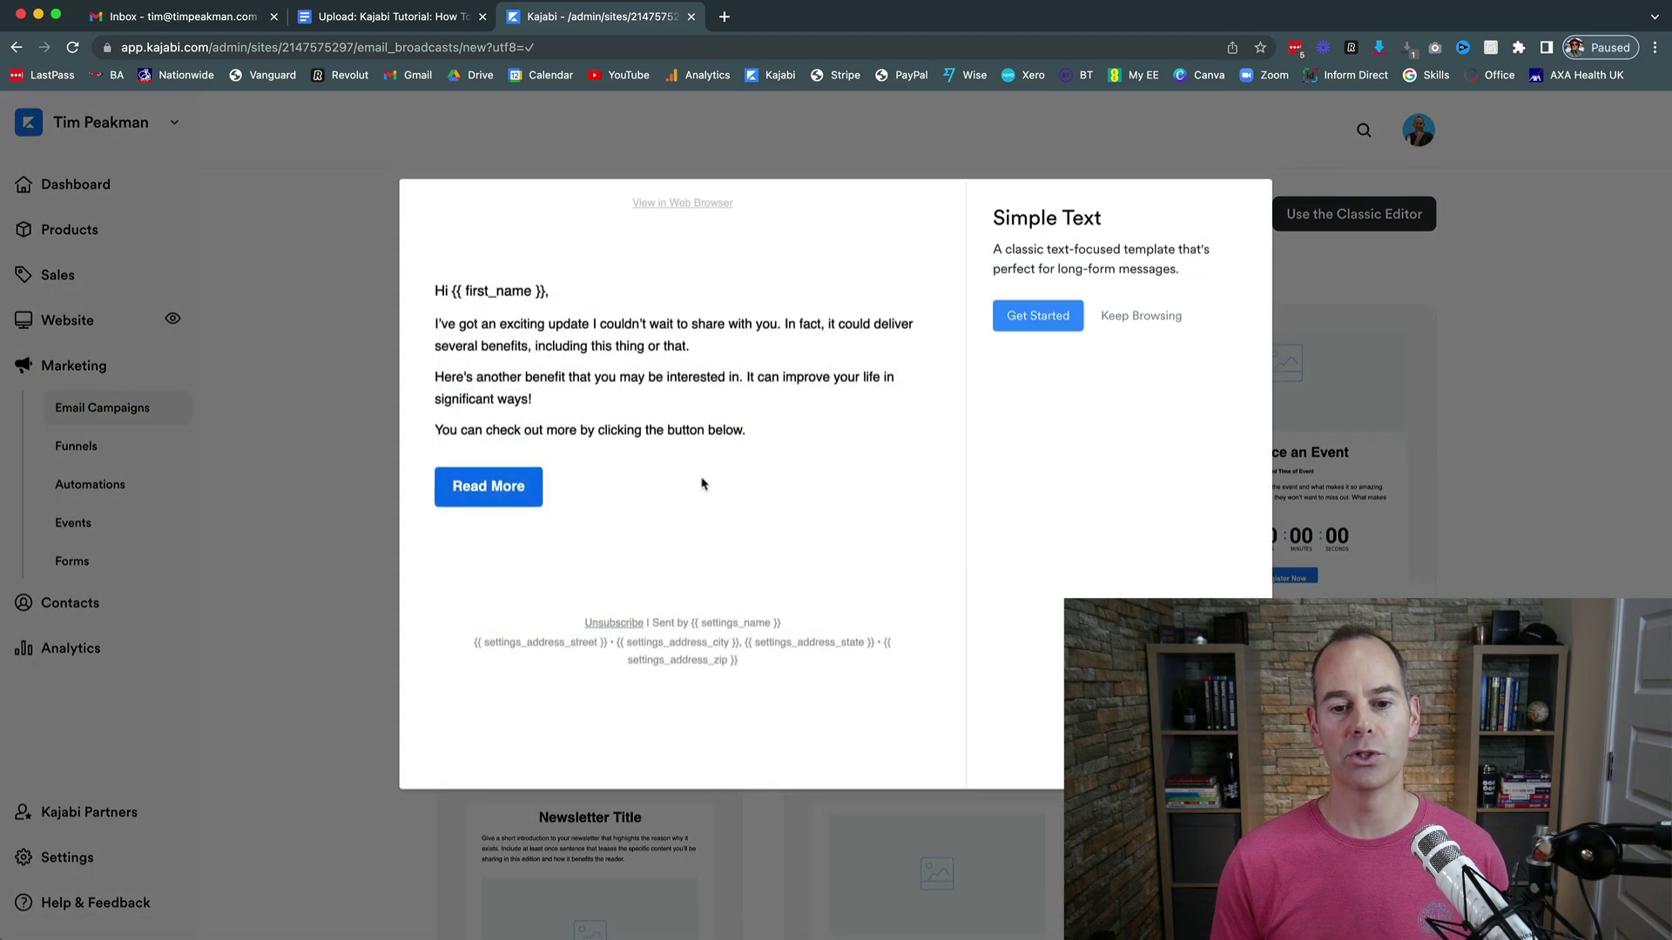
left_click(1028, 315)
left_click(1034, 324)
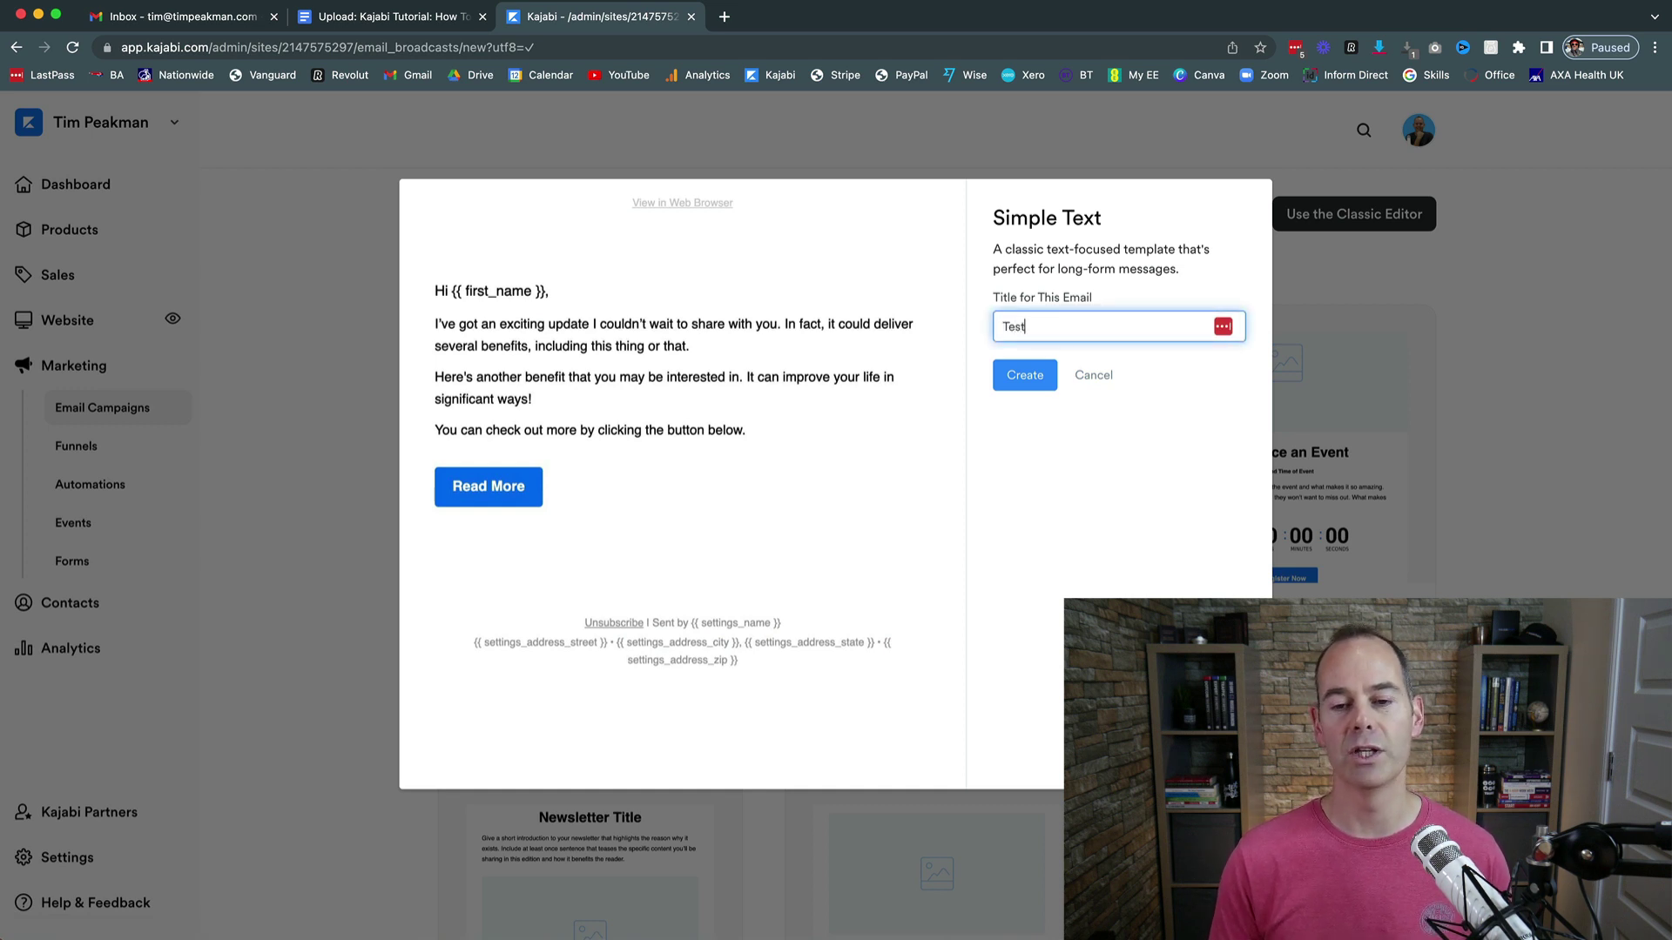
type("Test")
key("Return")
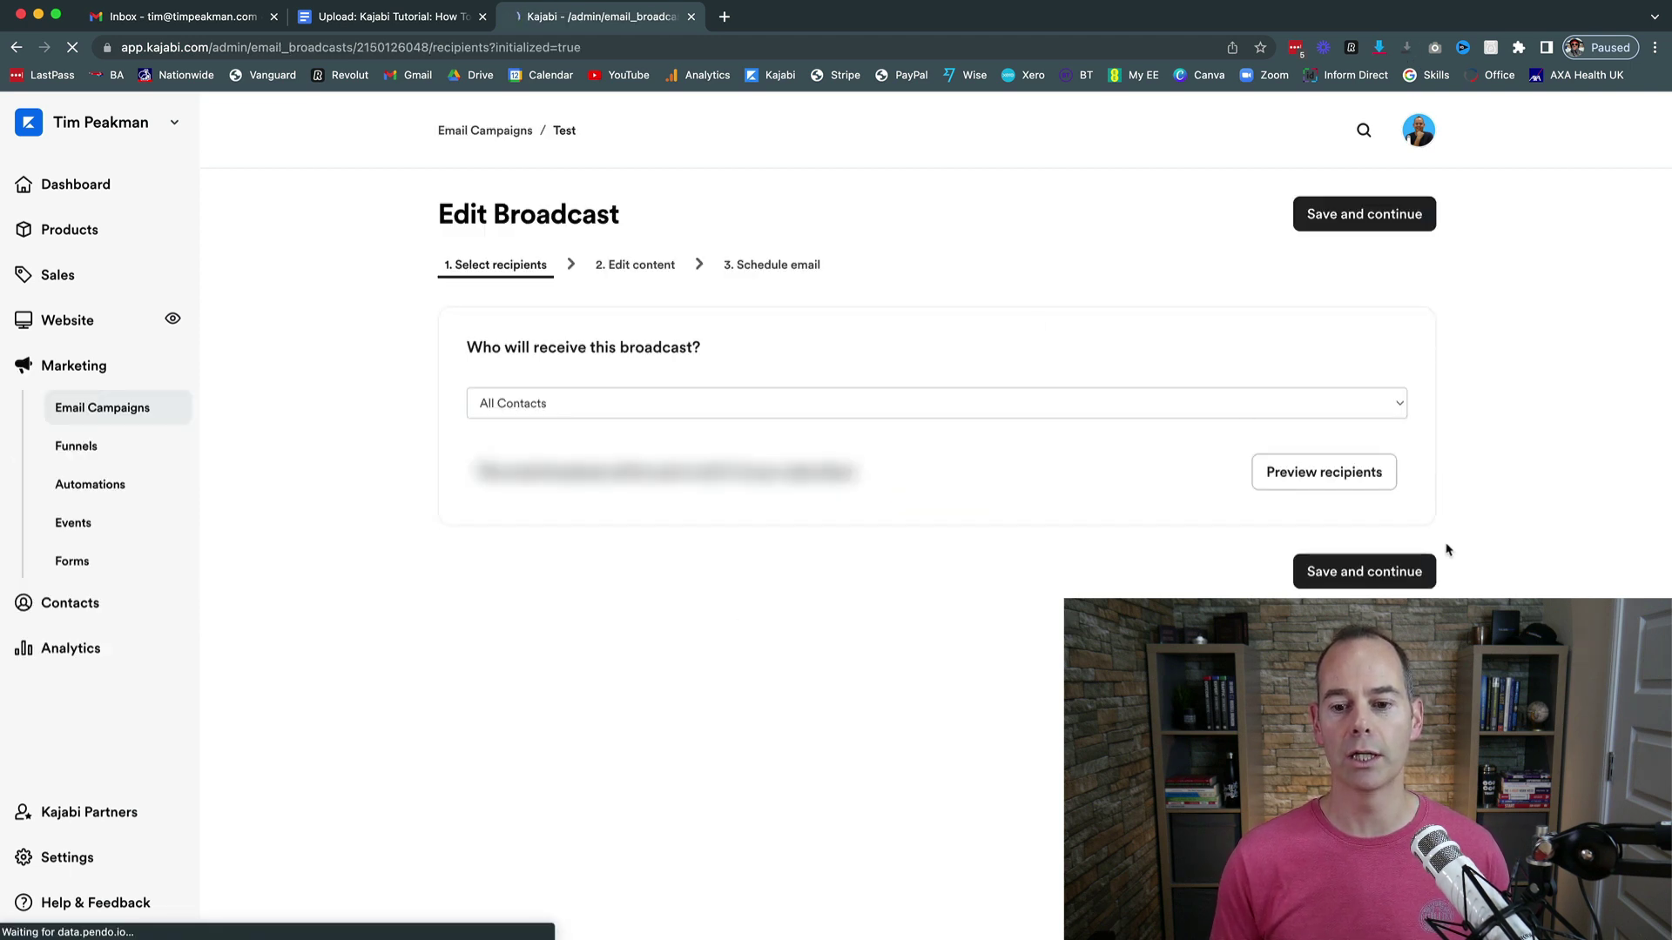
Keep All Contacts as the broadcast's recipients, continue to the content stage and select the internal title.
left_click(1368, 578)
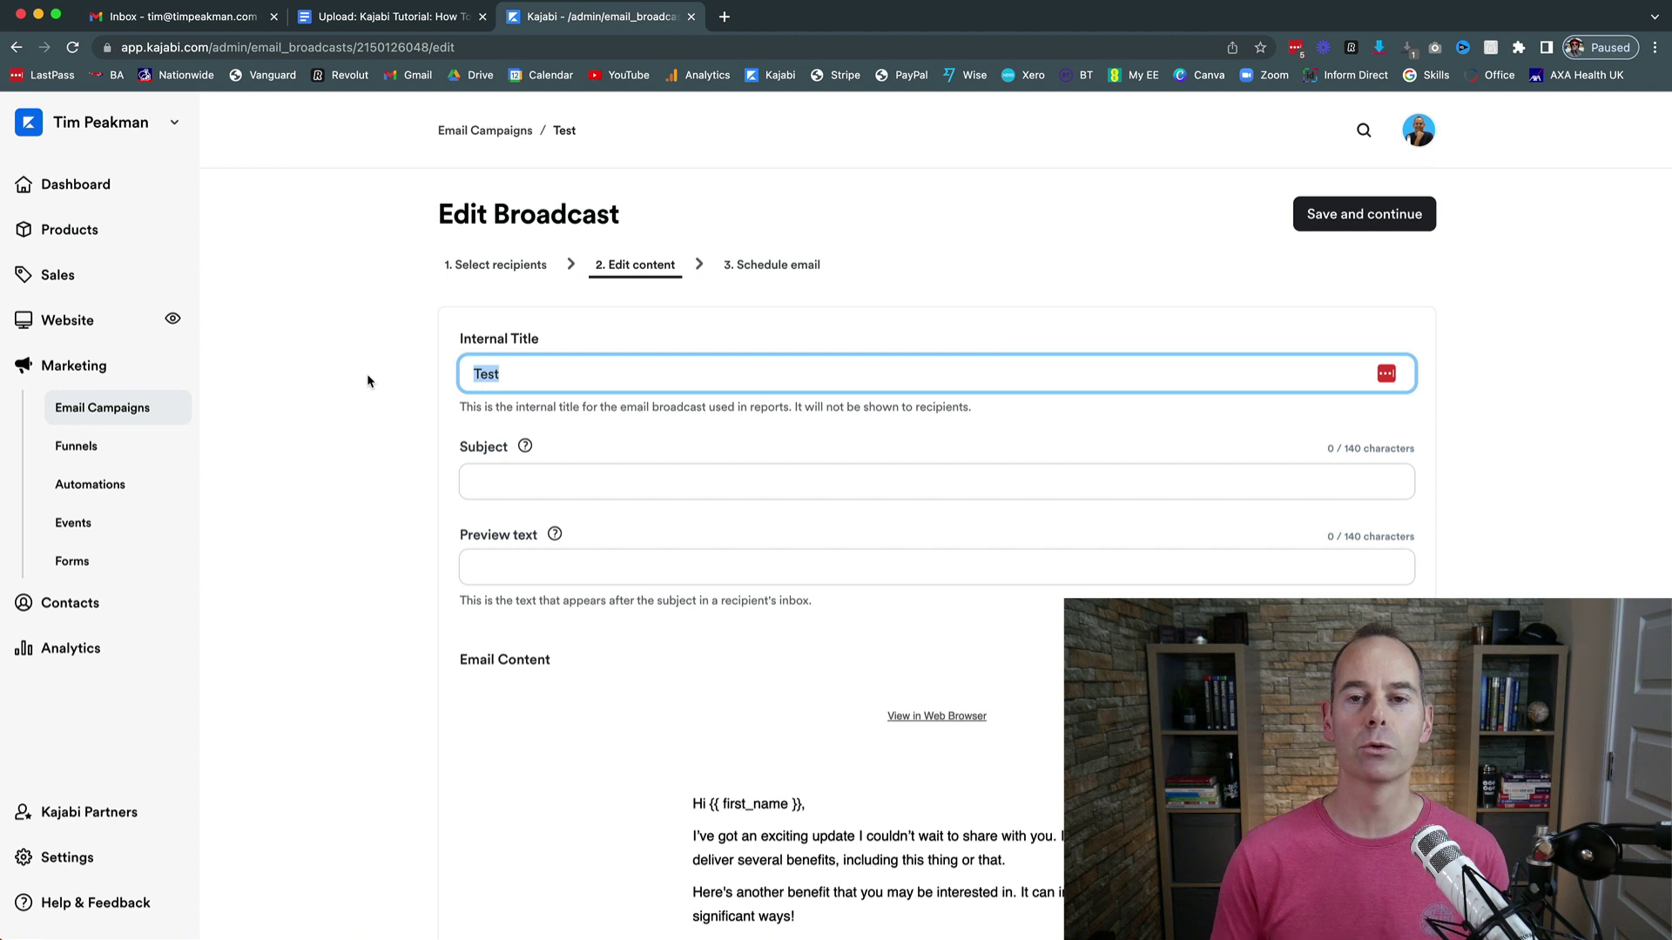
left_click(512, 375)
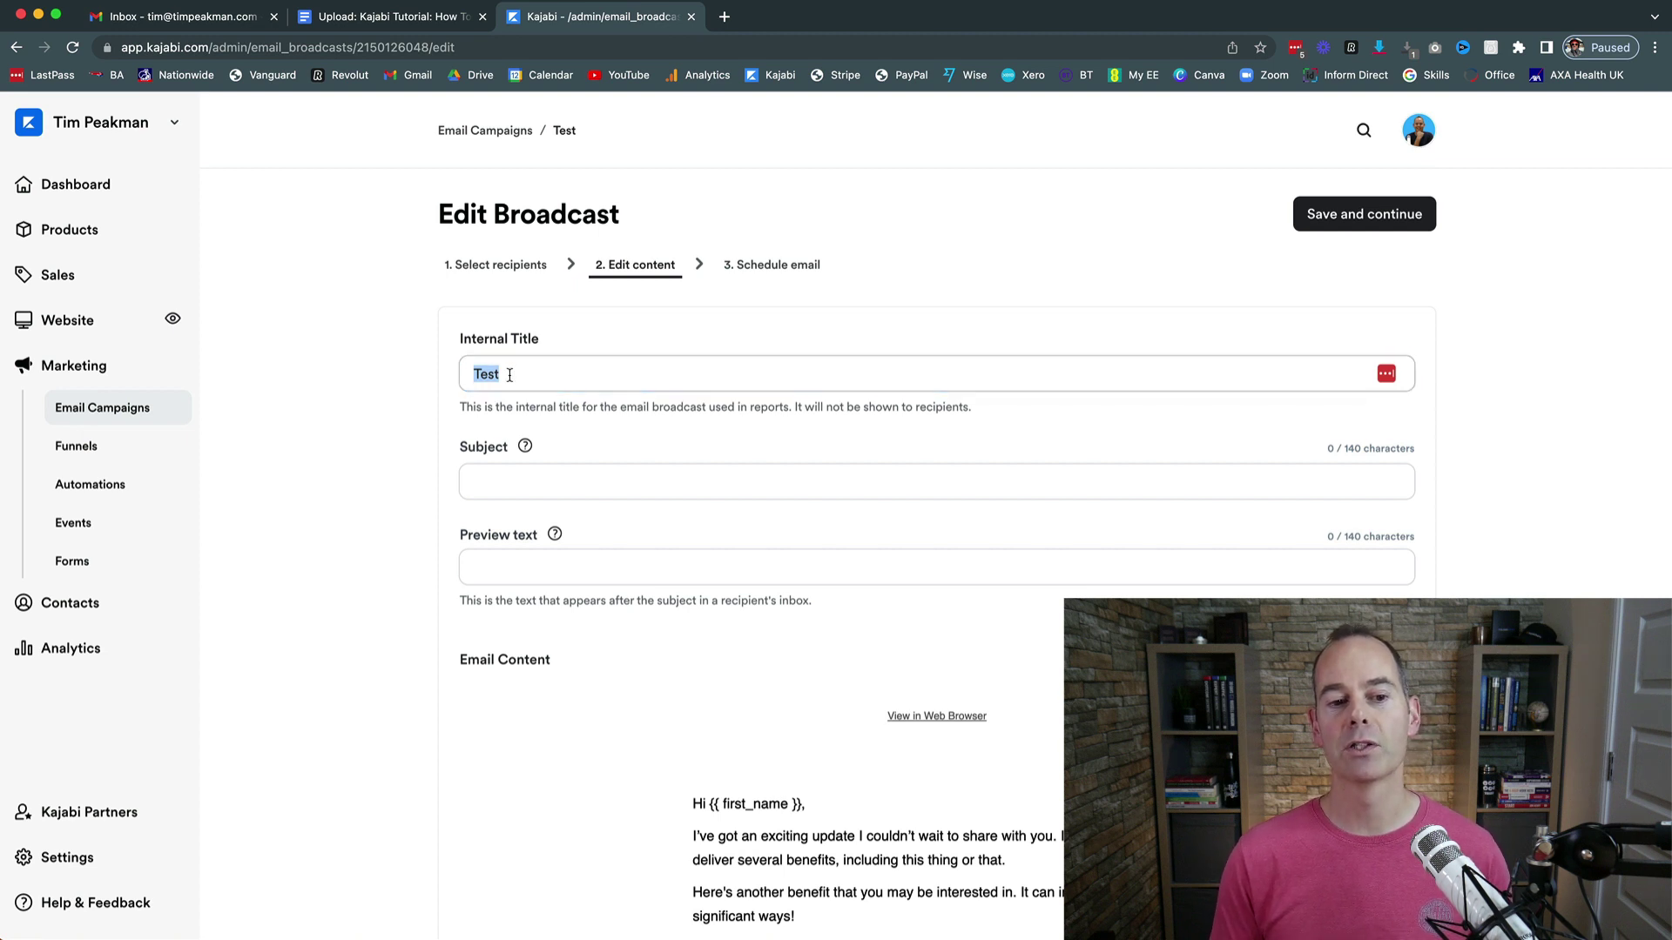
double_click(512, 375)
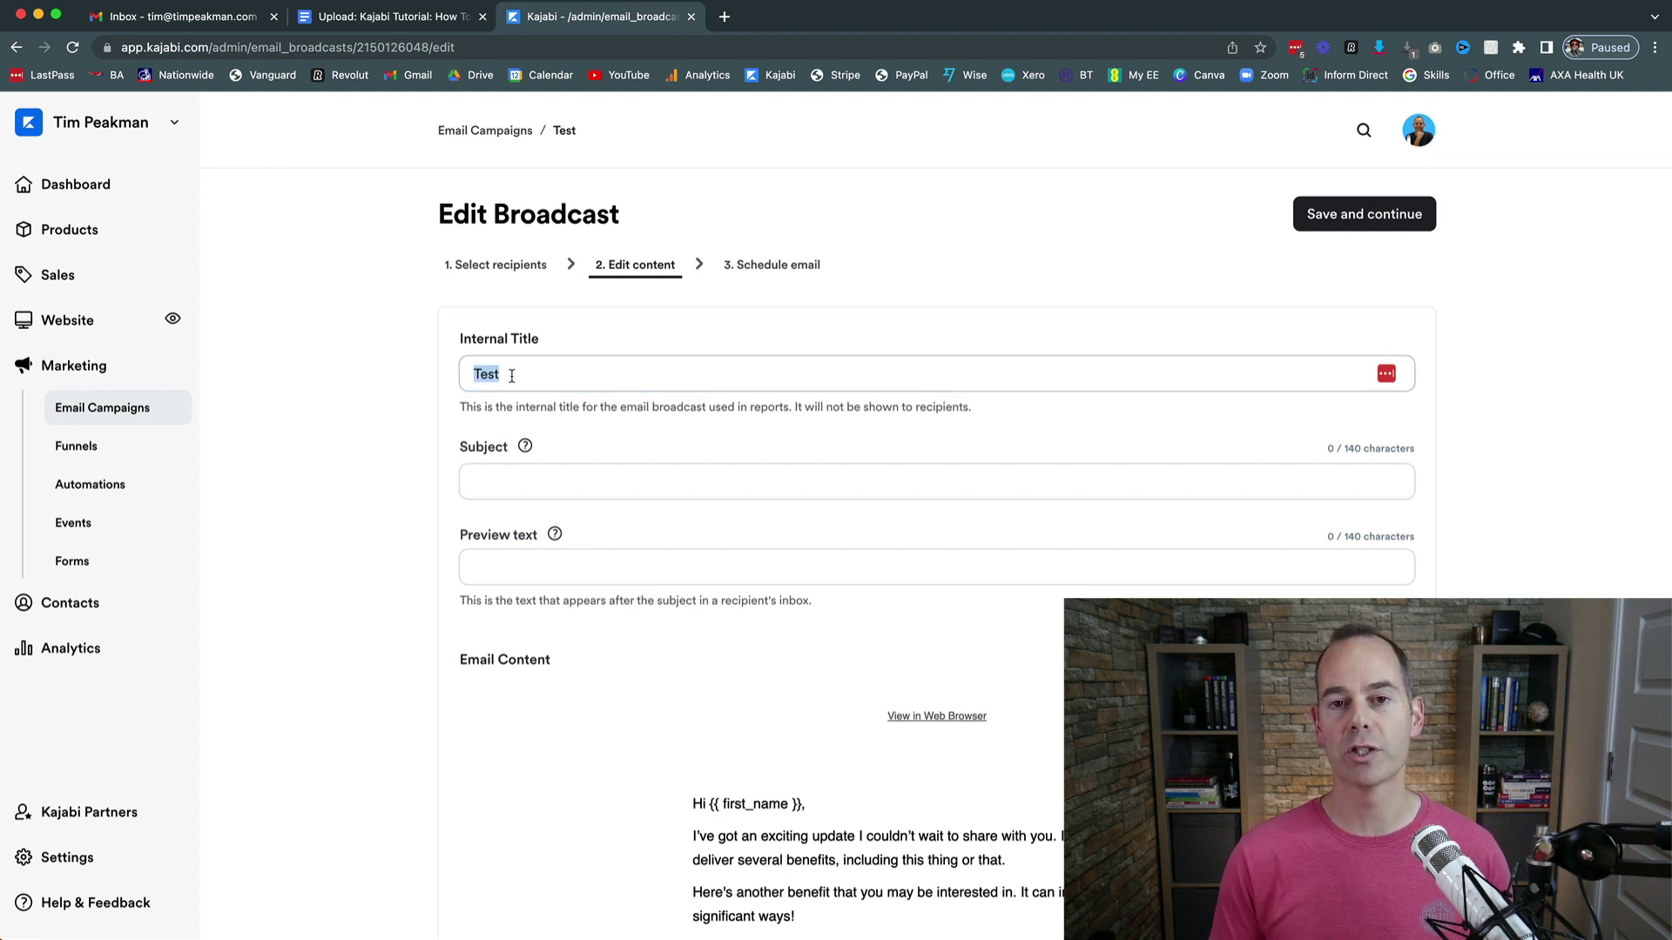
Enter the email subject "The single biggest mistake in online business I see..".
left_click(507, 469)
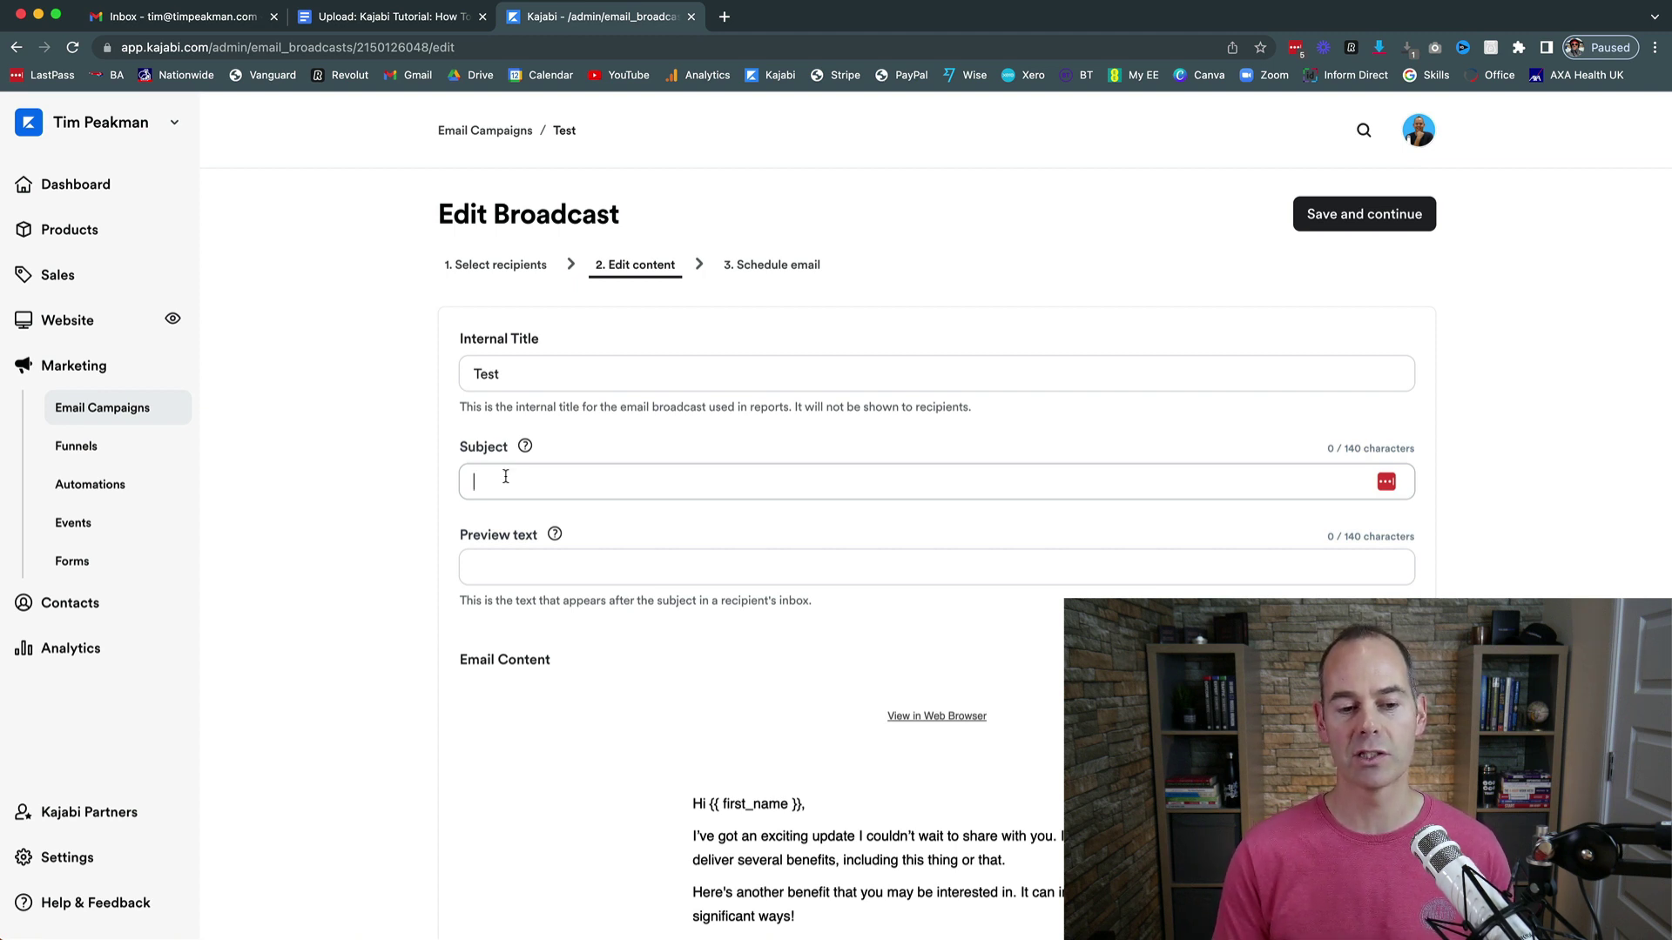
type("T")
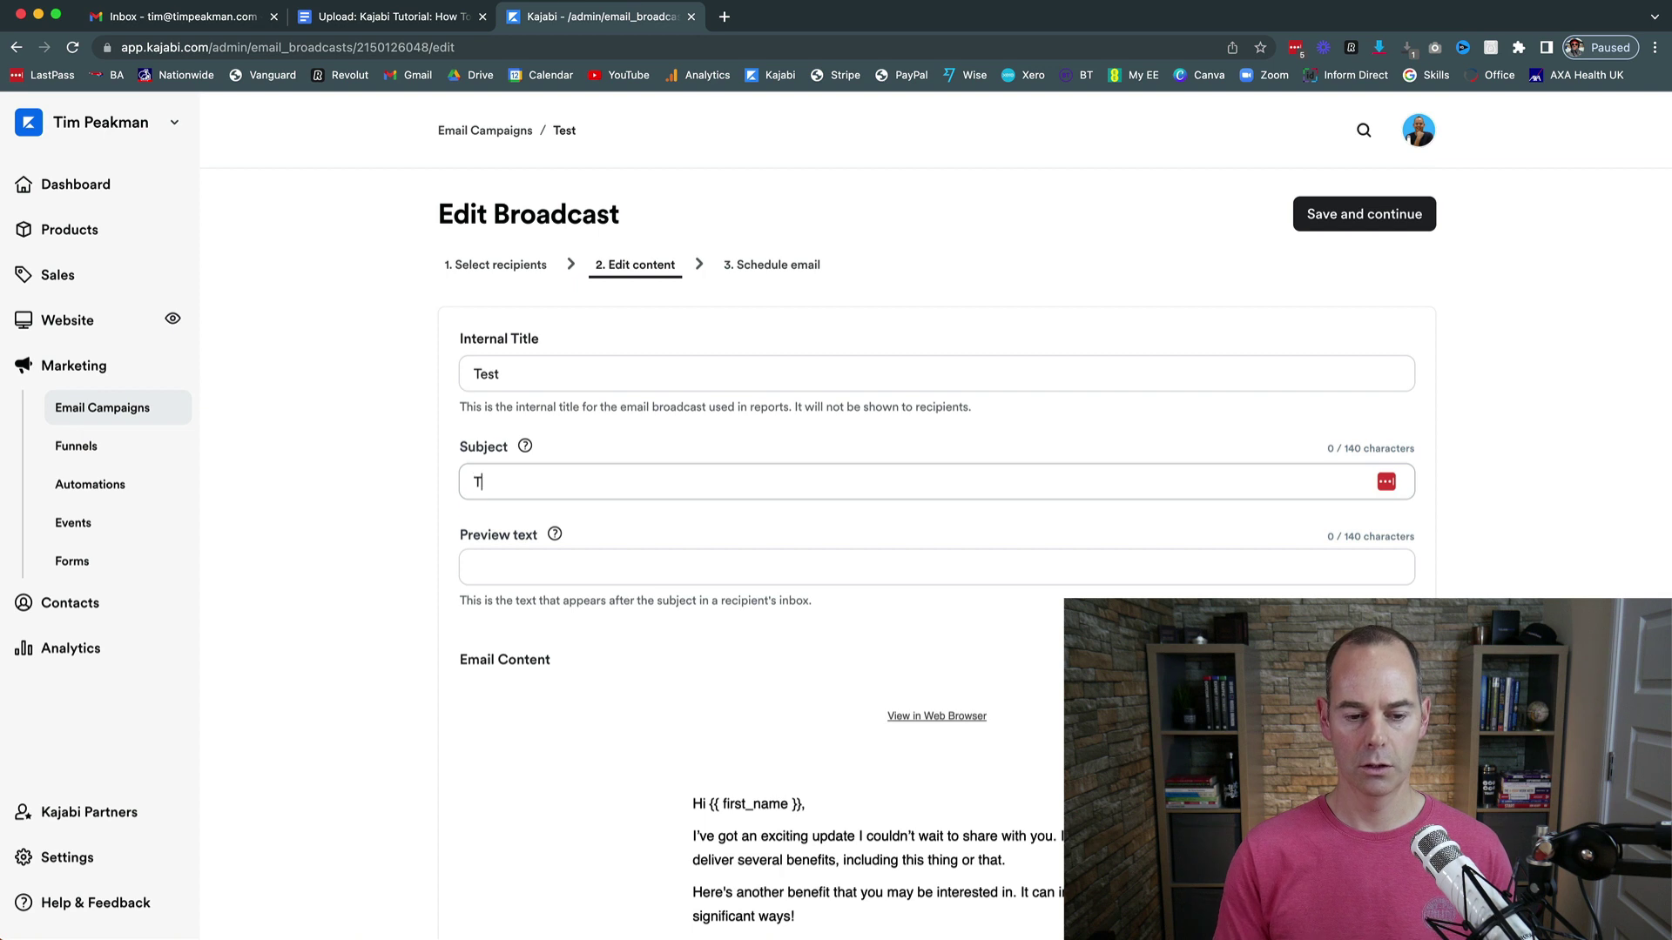
type("he single bi")
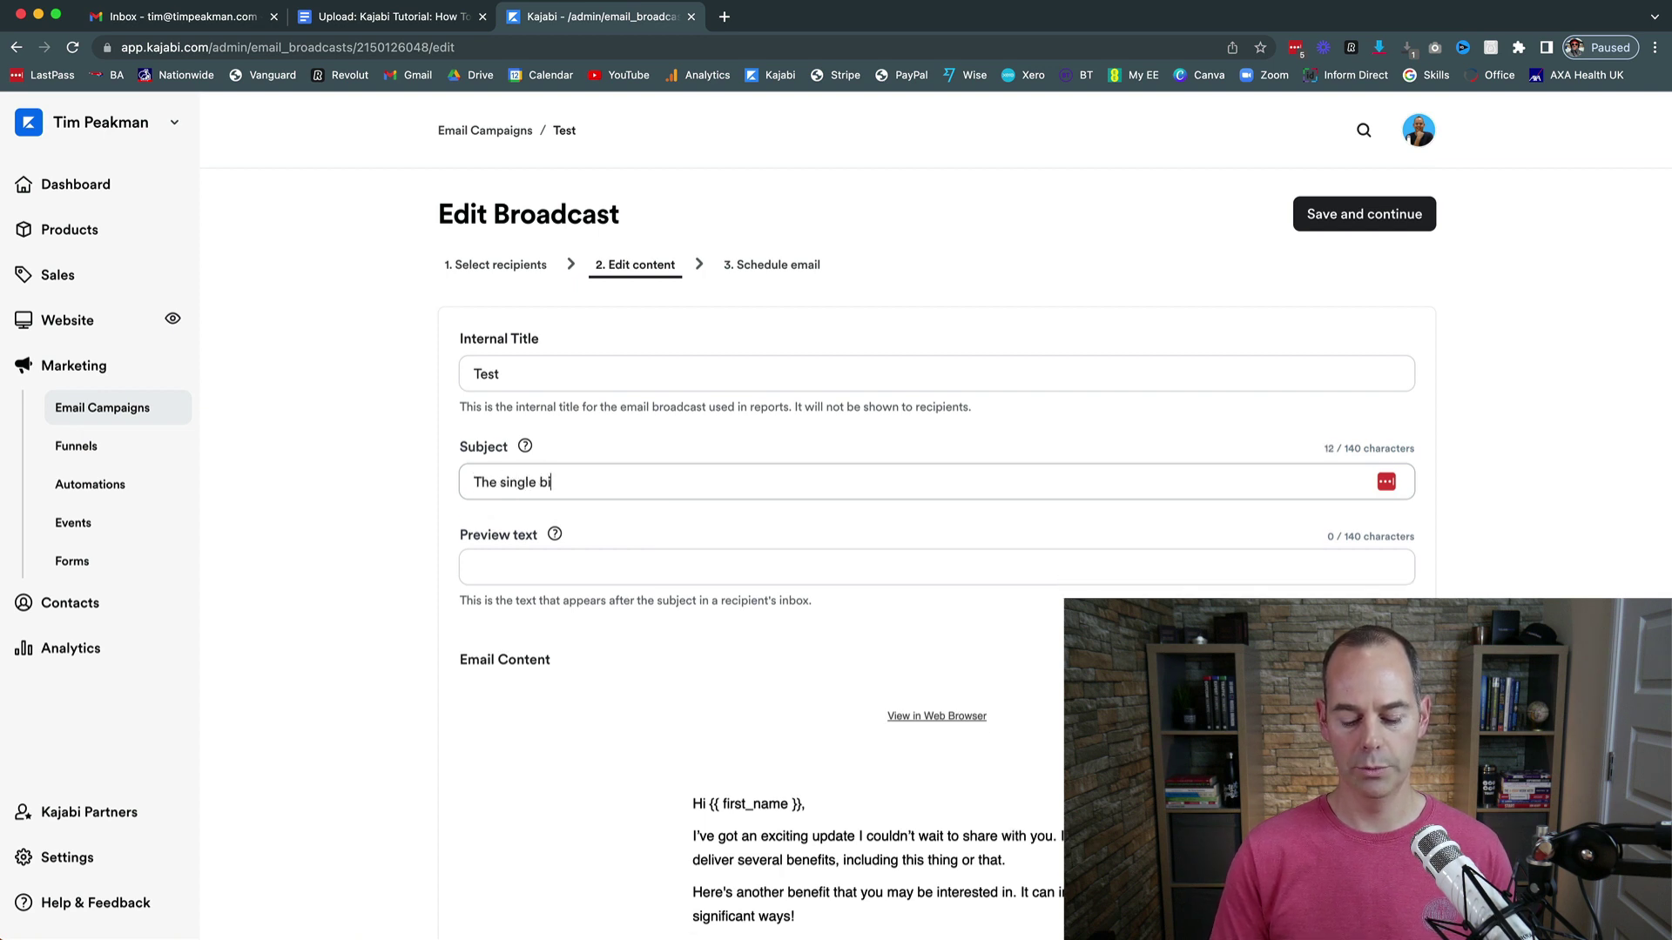
type("ggest mistake in online ")
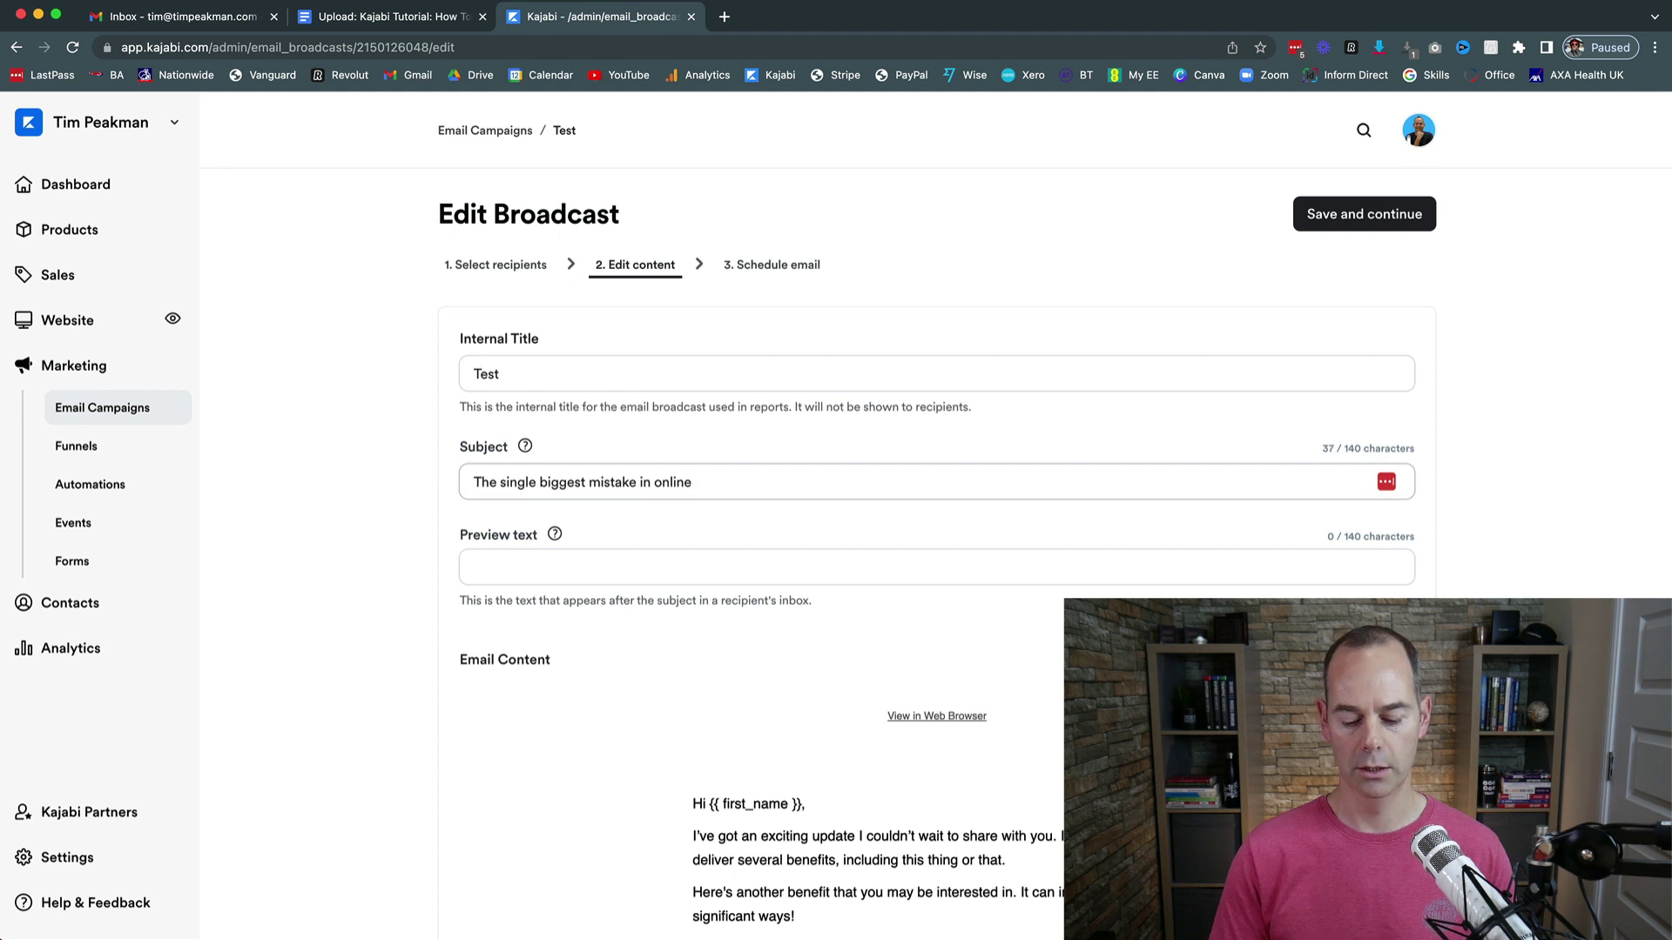
type("business")
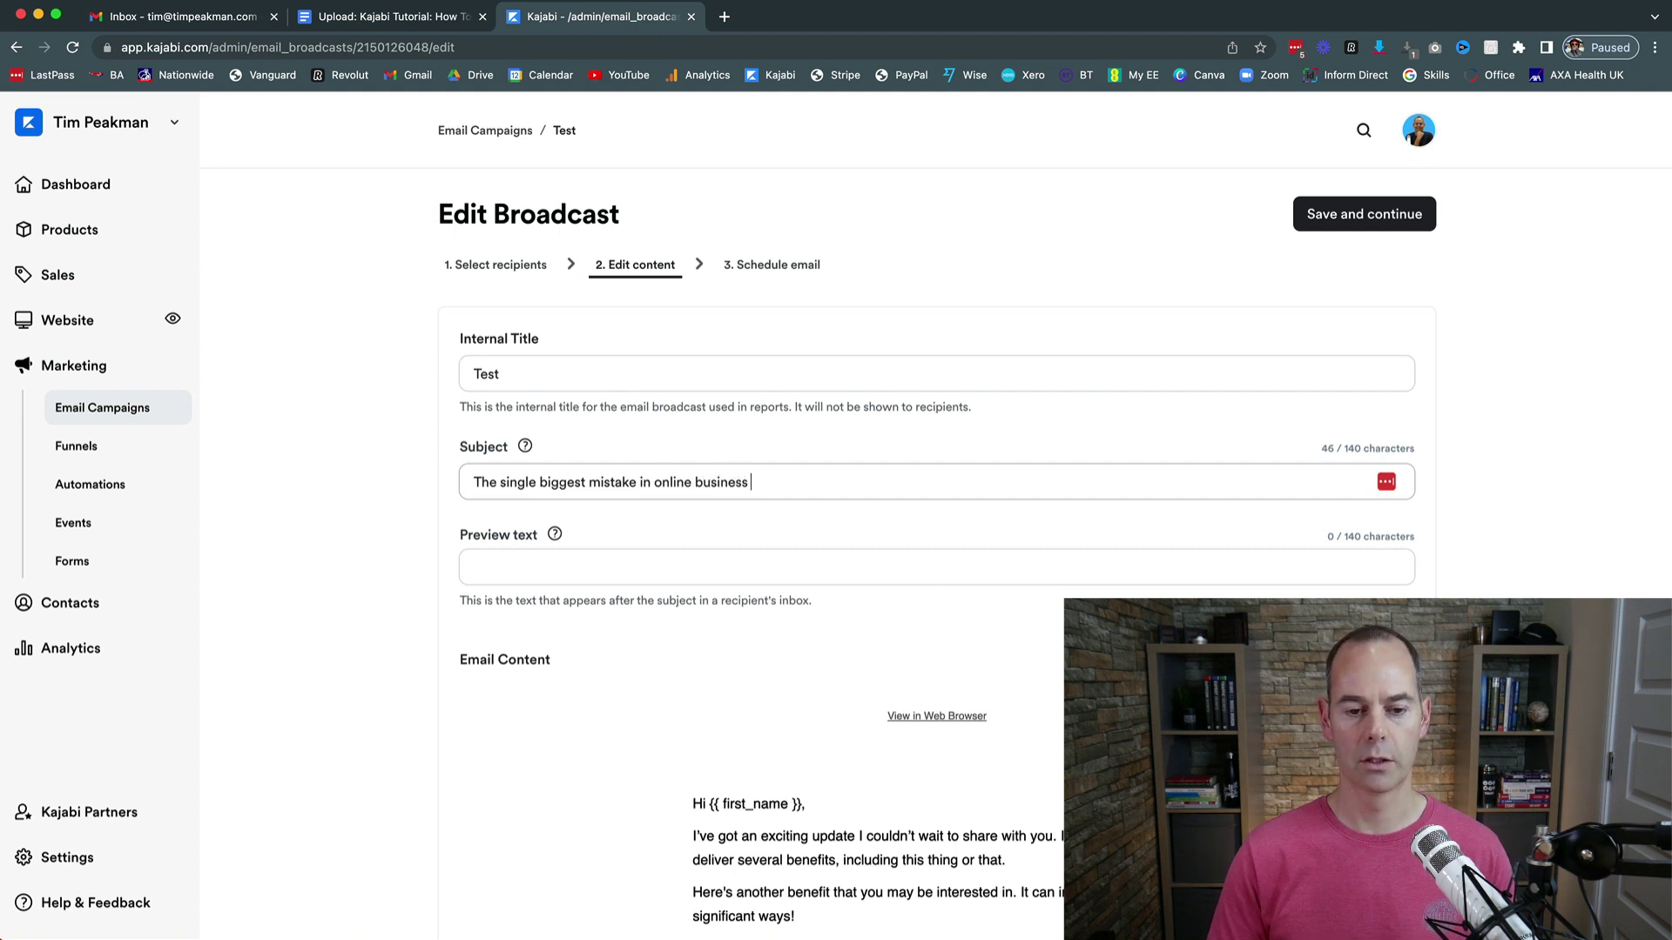
type(" I see..")
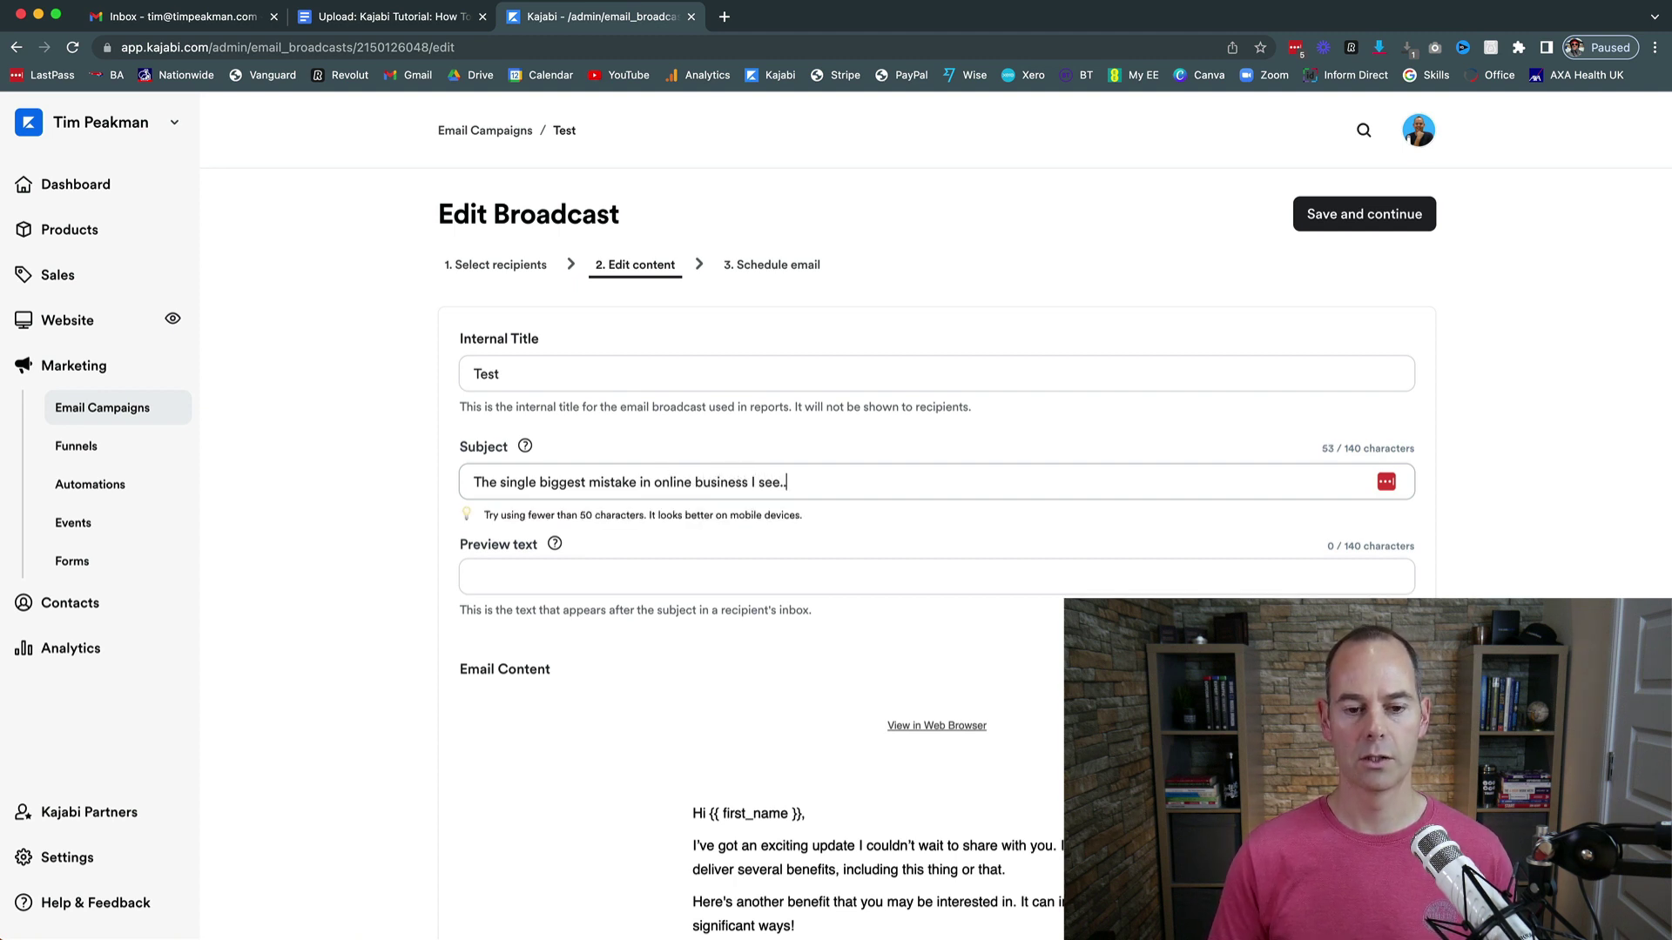
View the subject line best practices tip and shorten the subject to "The single biggest mistake in online business is".
left_click(527, 450)
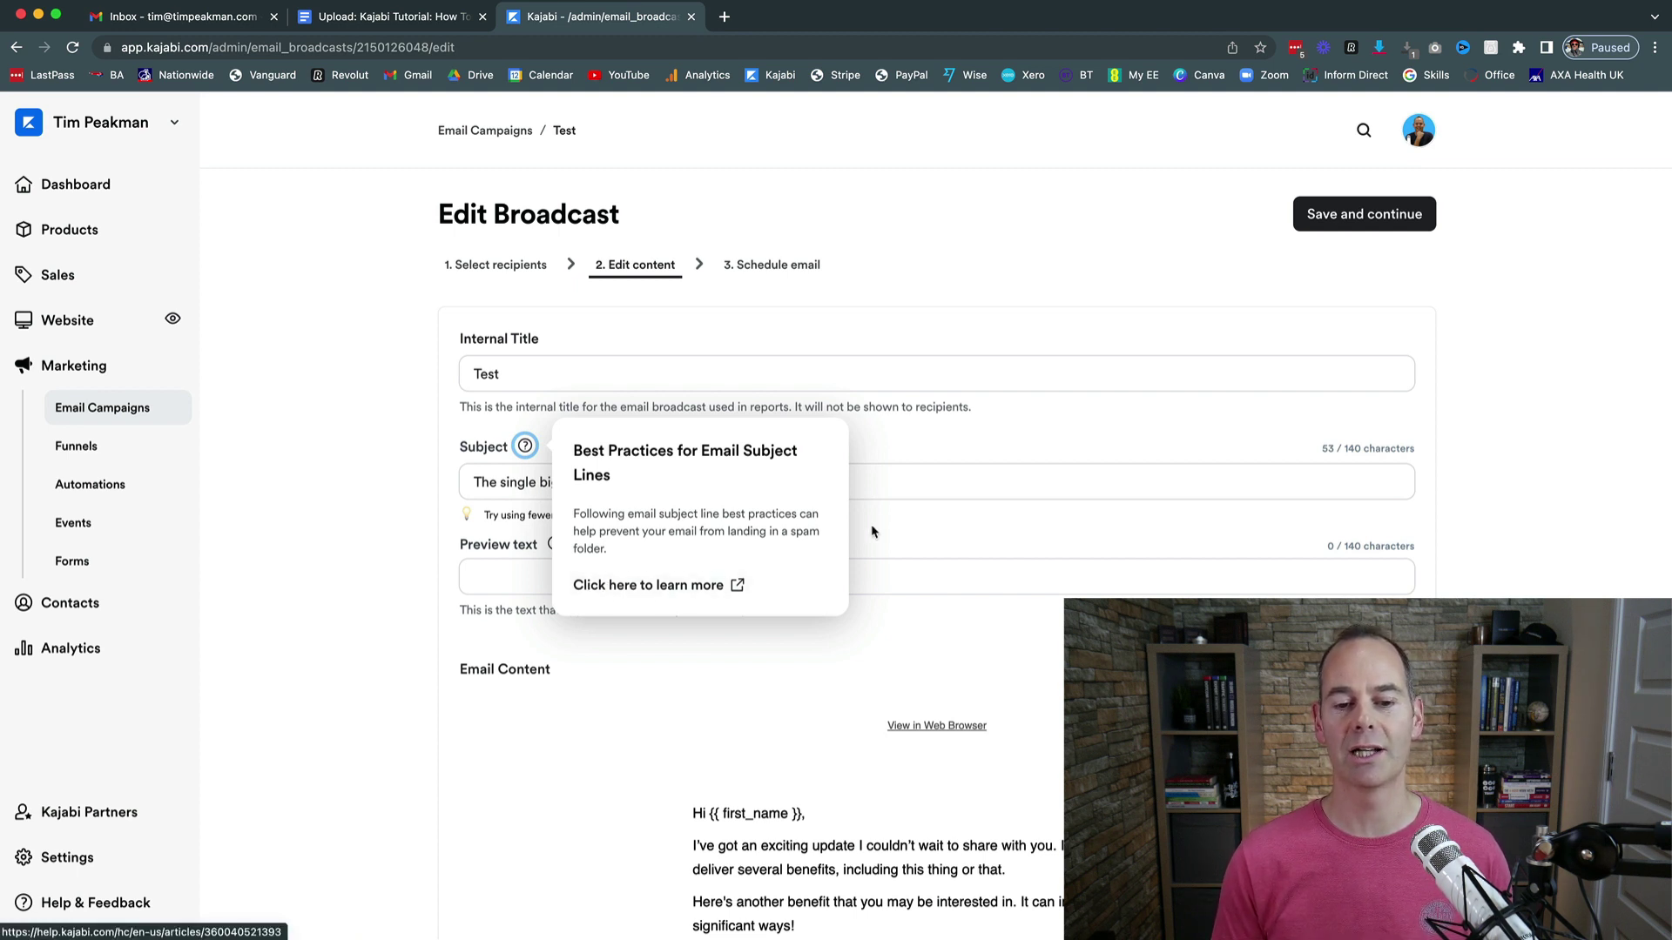
left_click(875, 486)
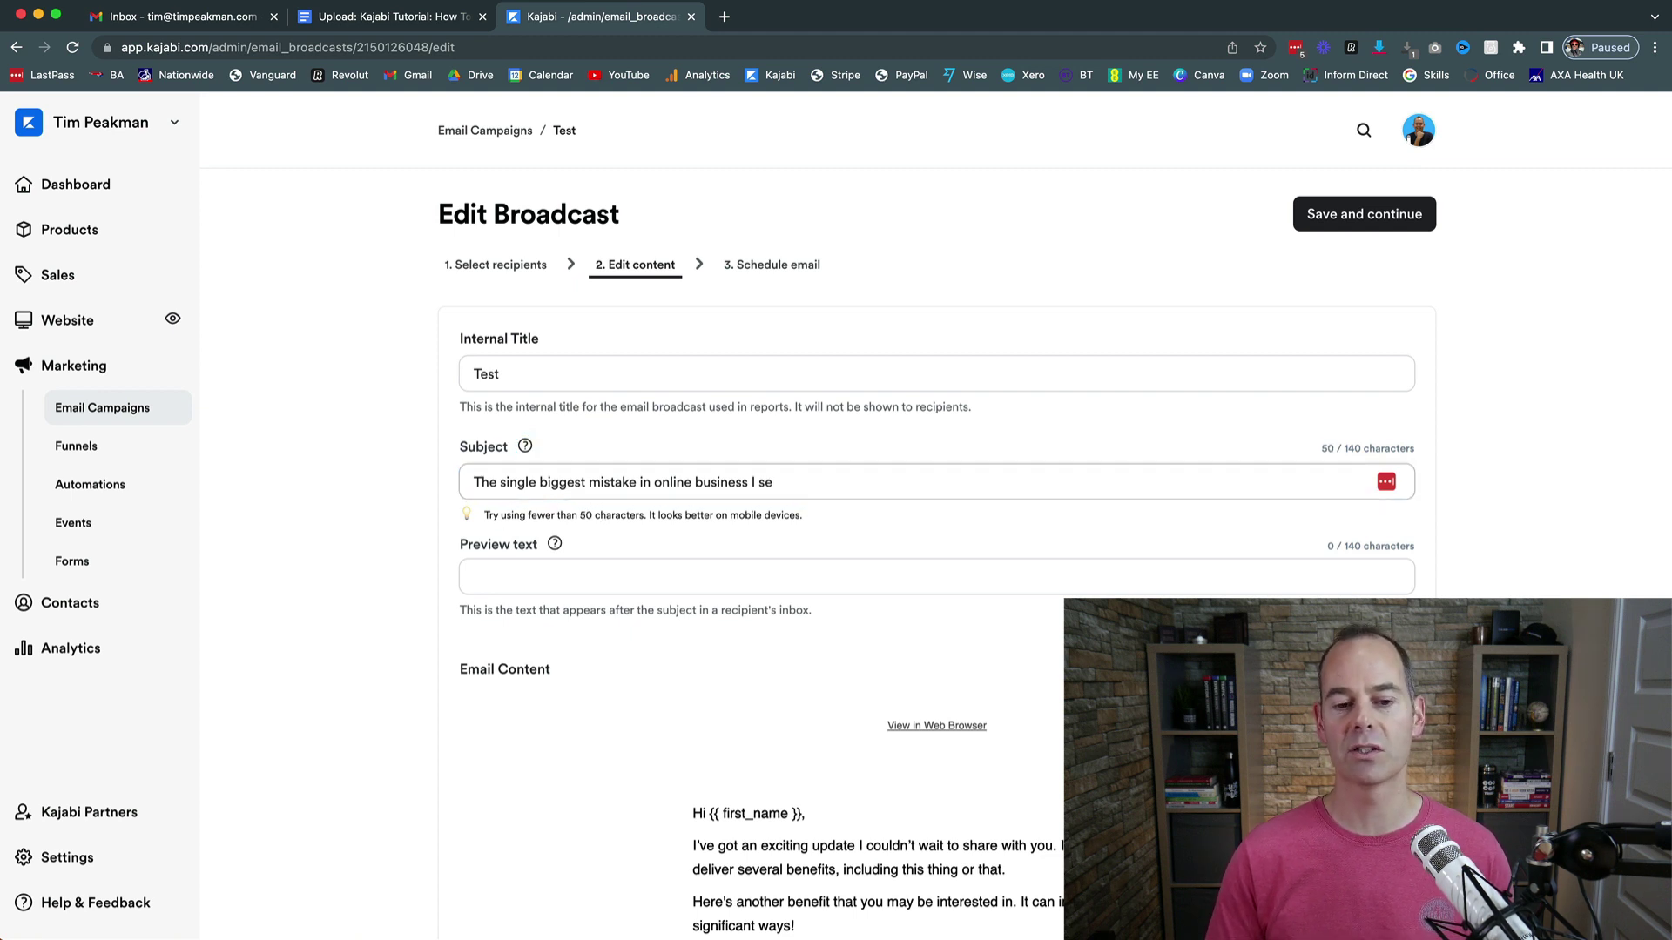
key("BackSpace")
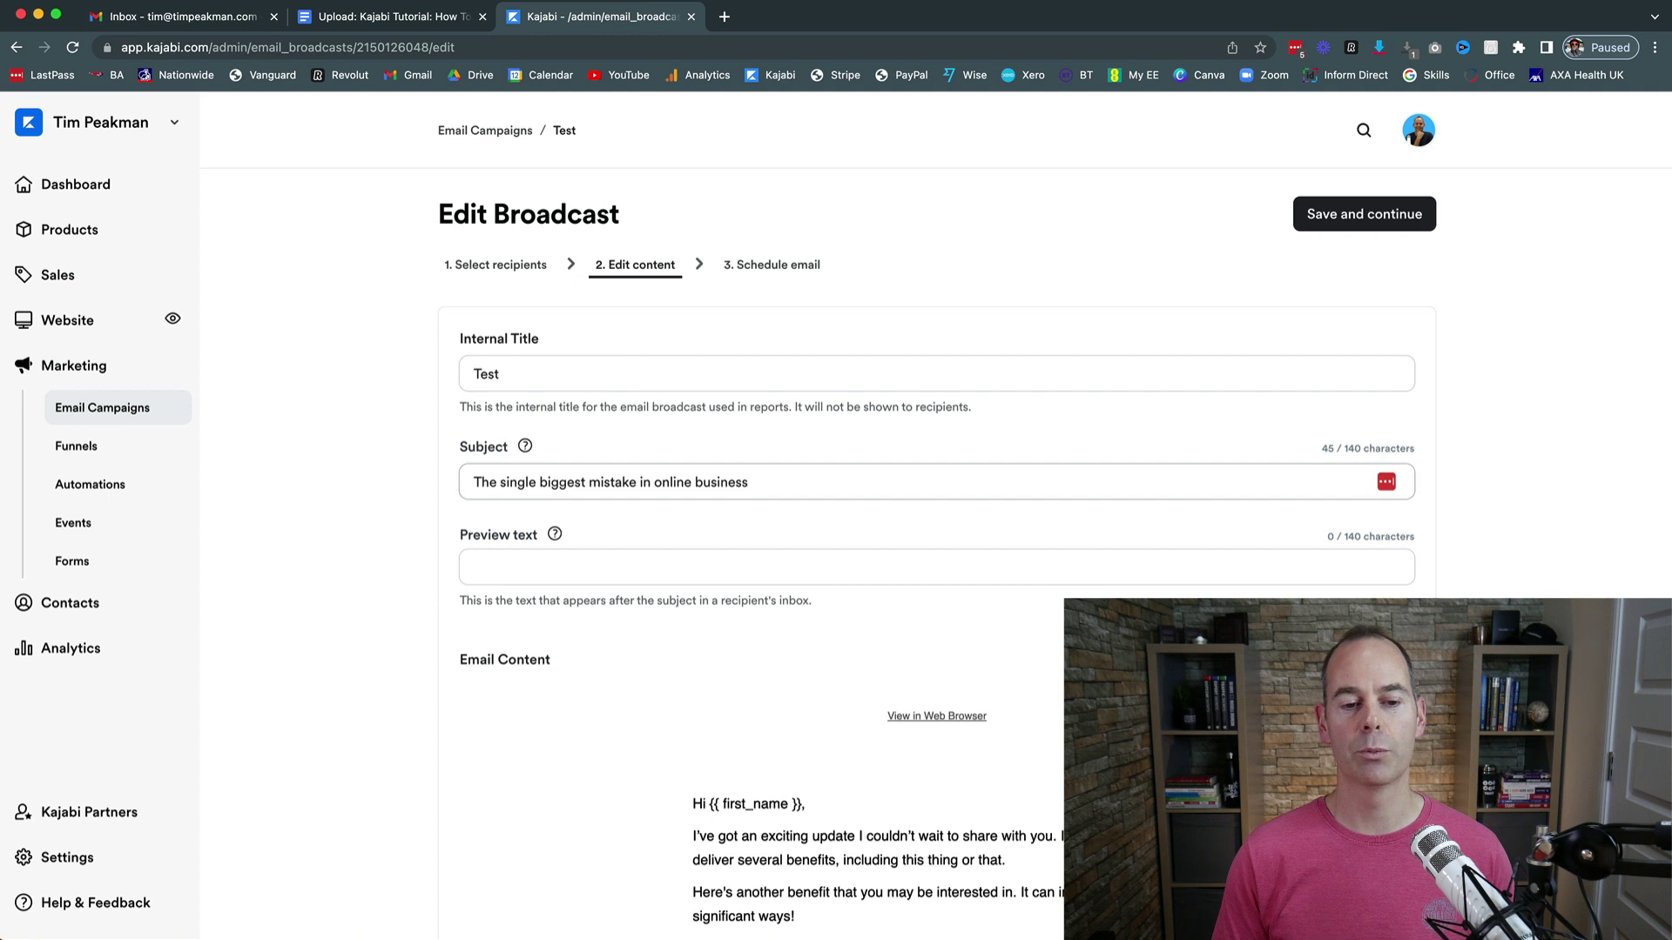
key("BackSpace")
key("BackSpace")
key("BackSpace")
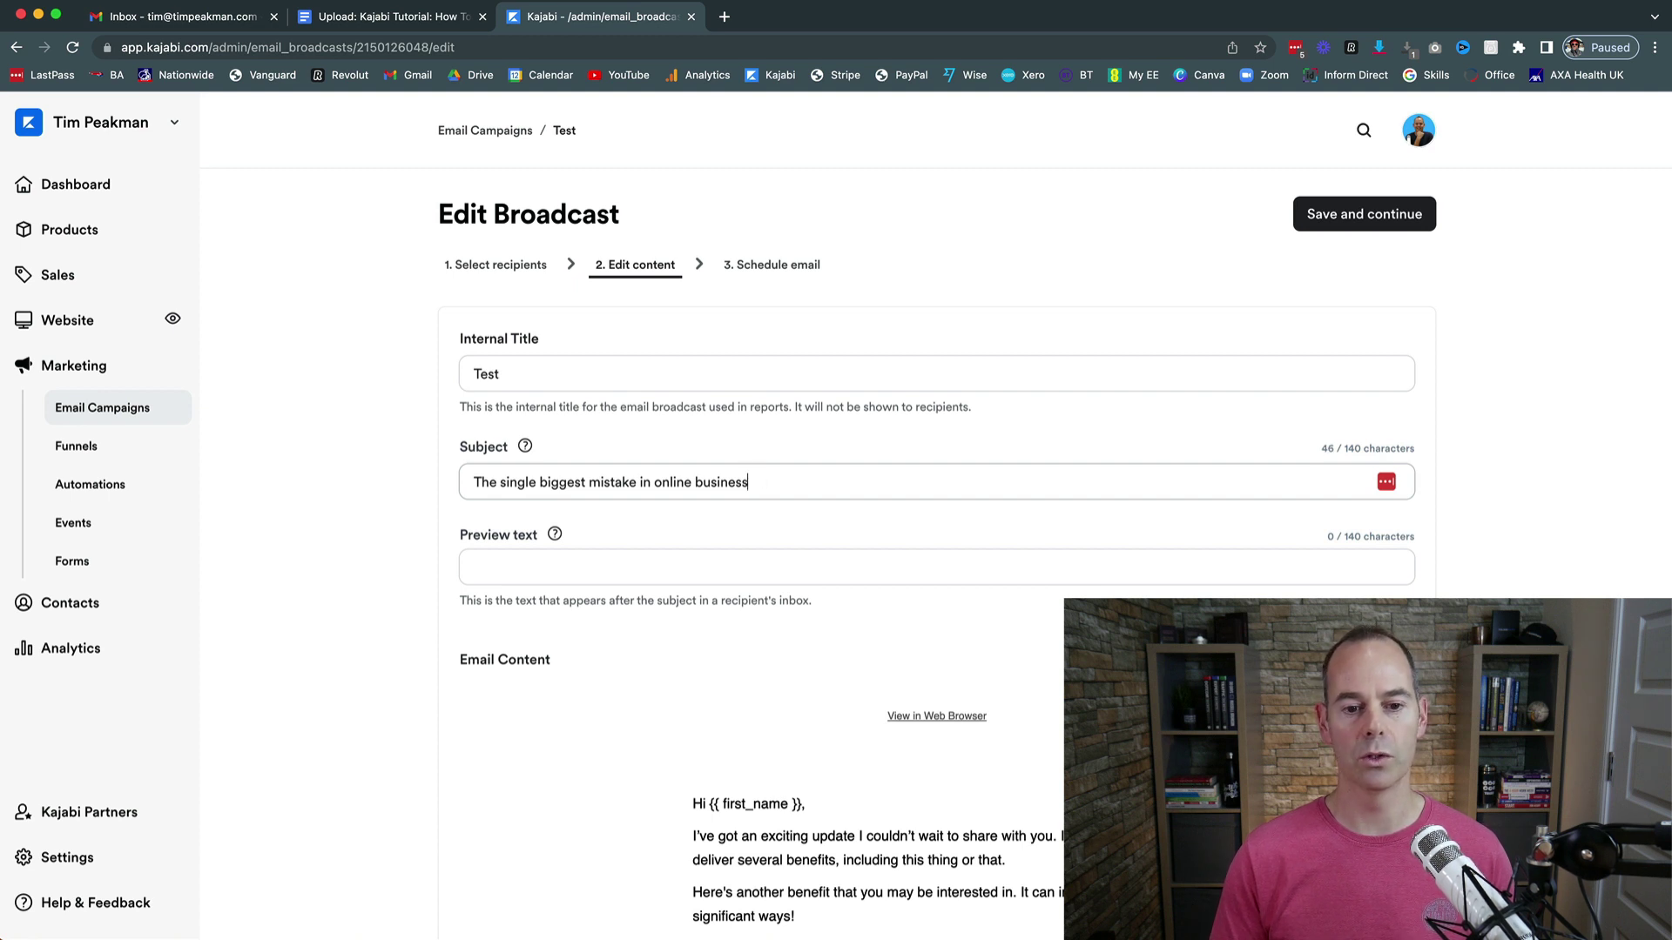
type("is.")
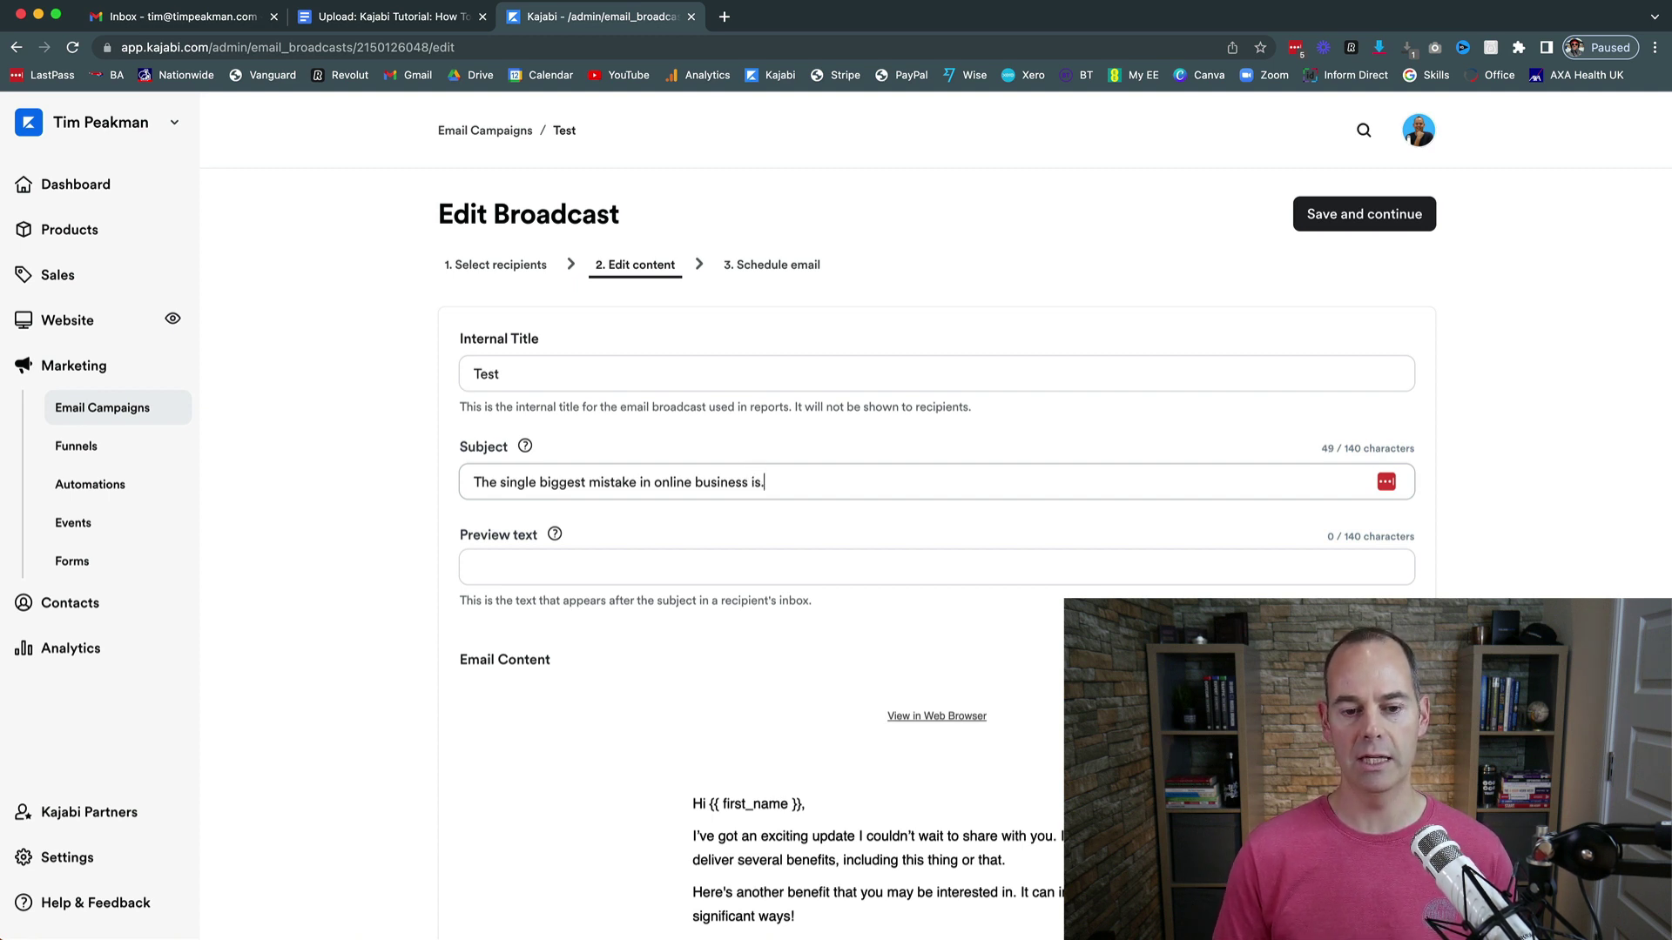
type("..")
key("BackSpace")
key("BackSpace")
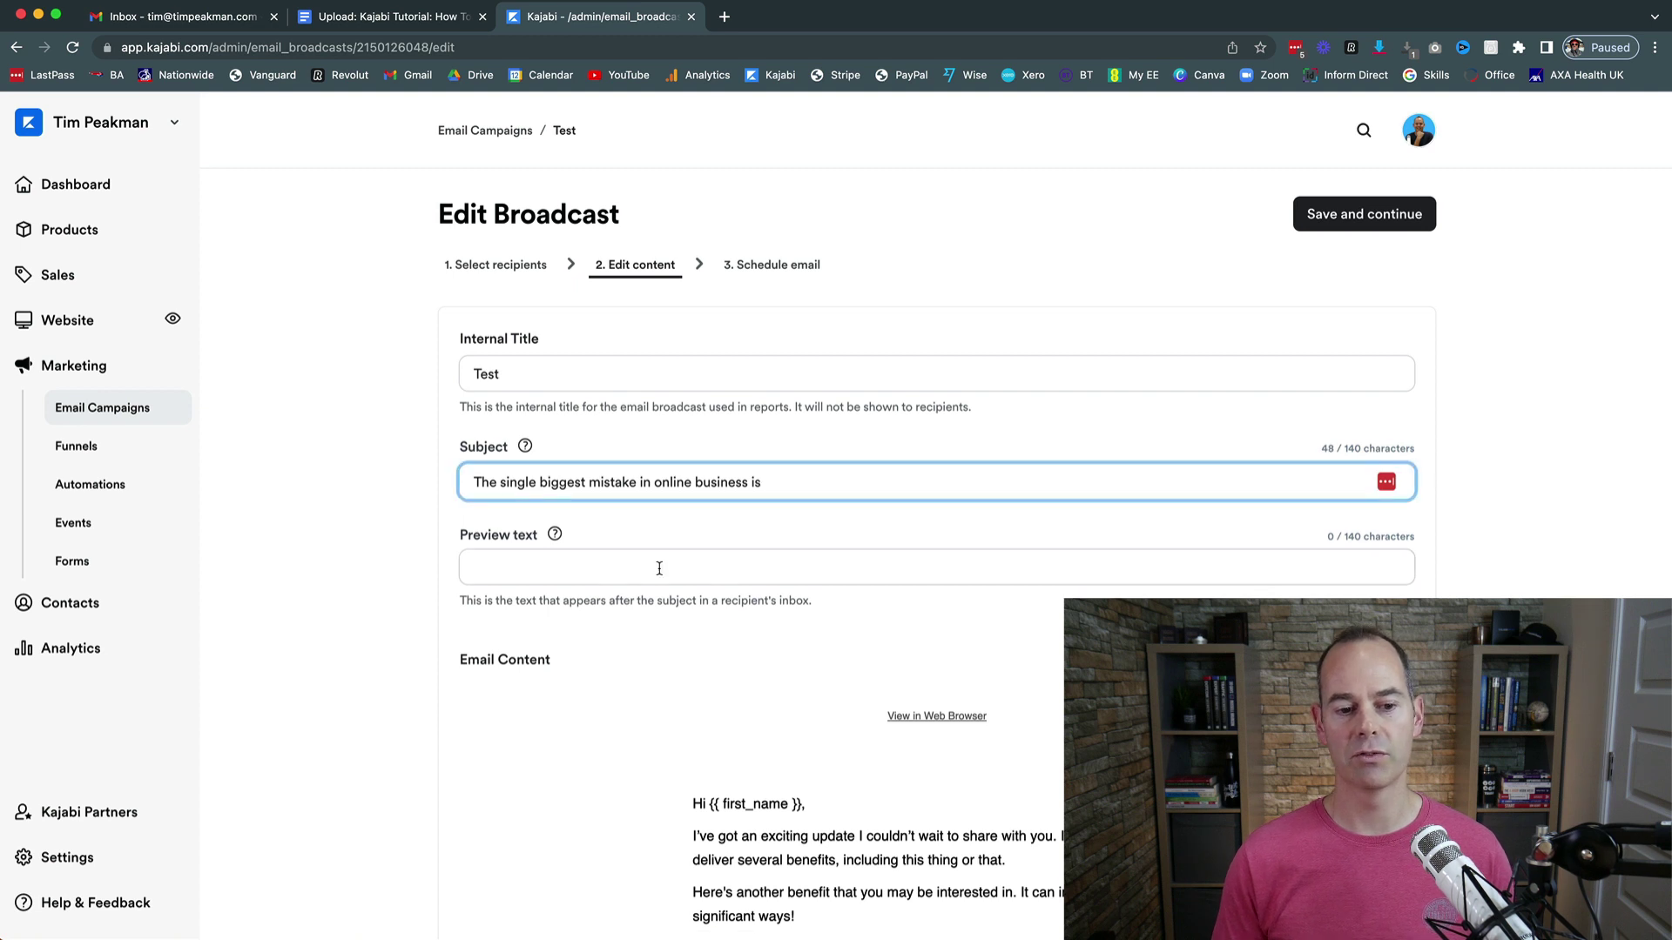
Enter the preview text "In over 20 years of coaching and education, this is what I have learned".
left_click(572, 571)
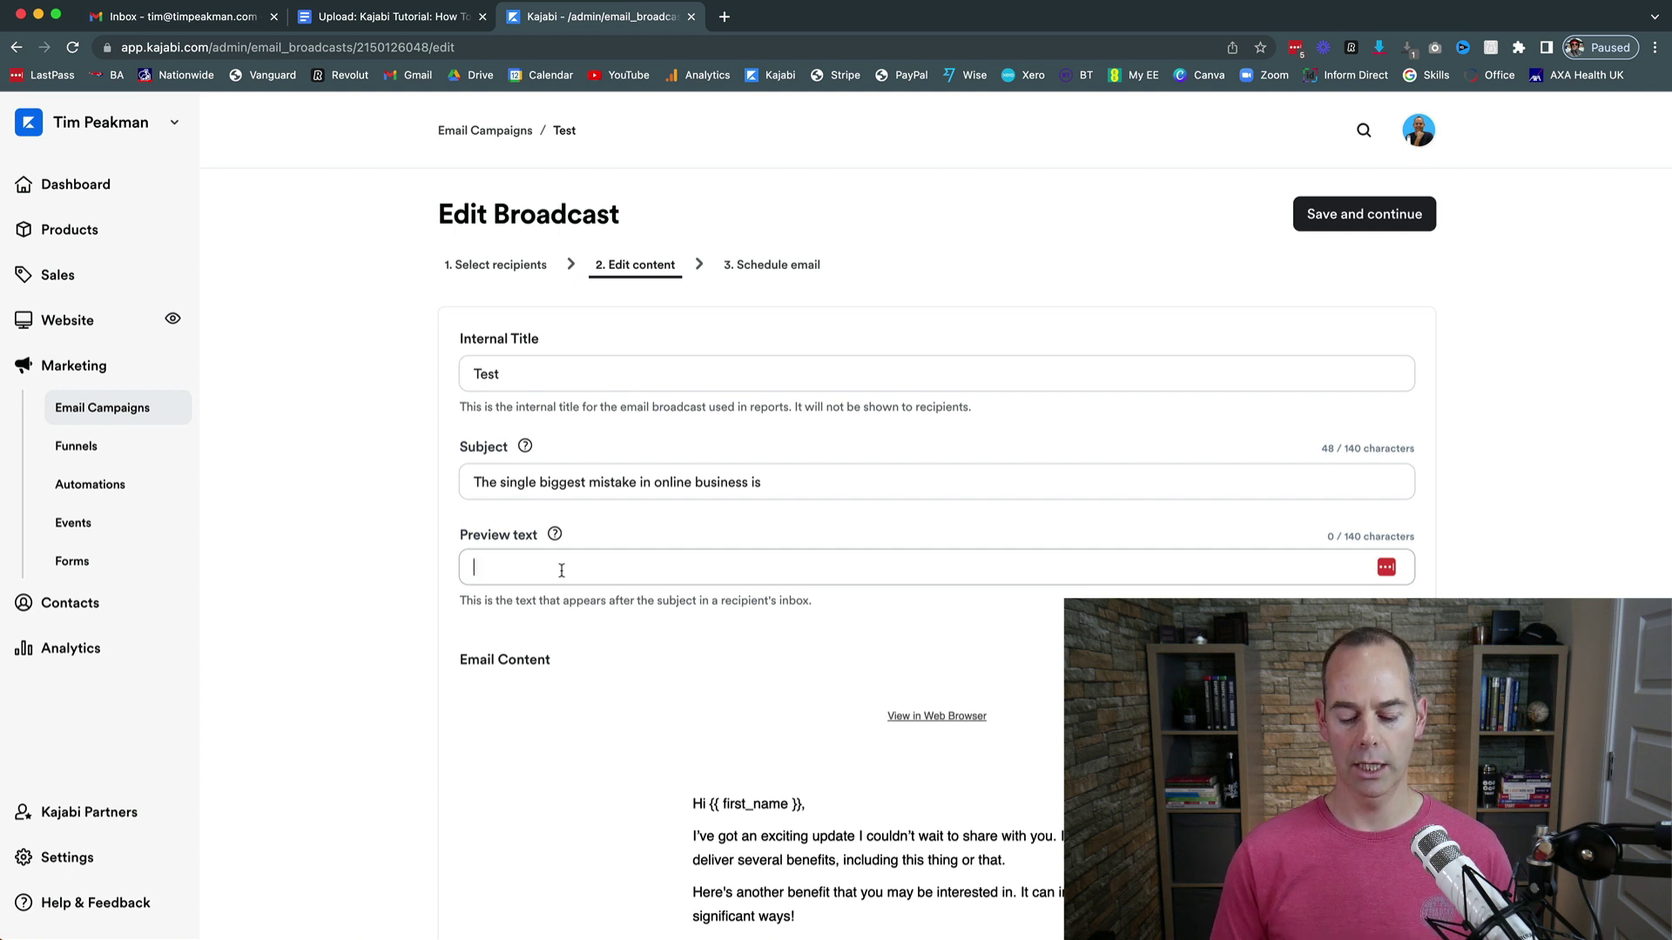
type("In over ")
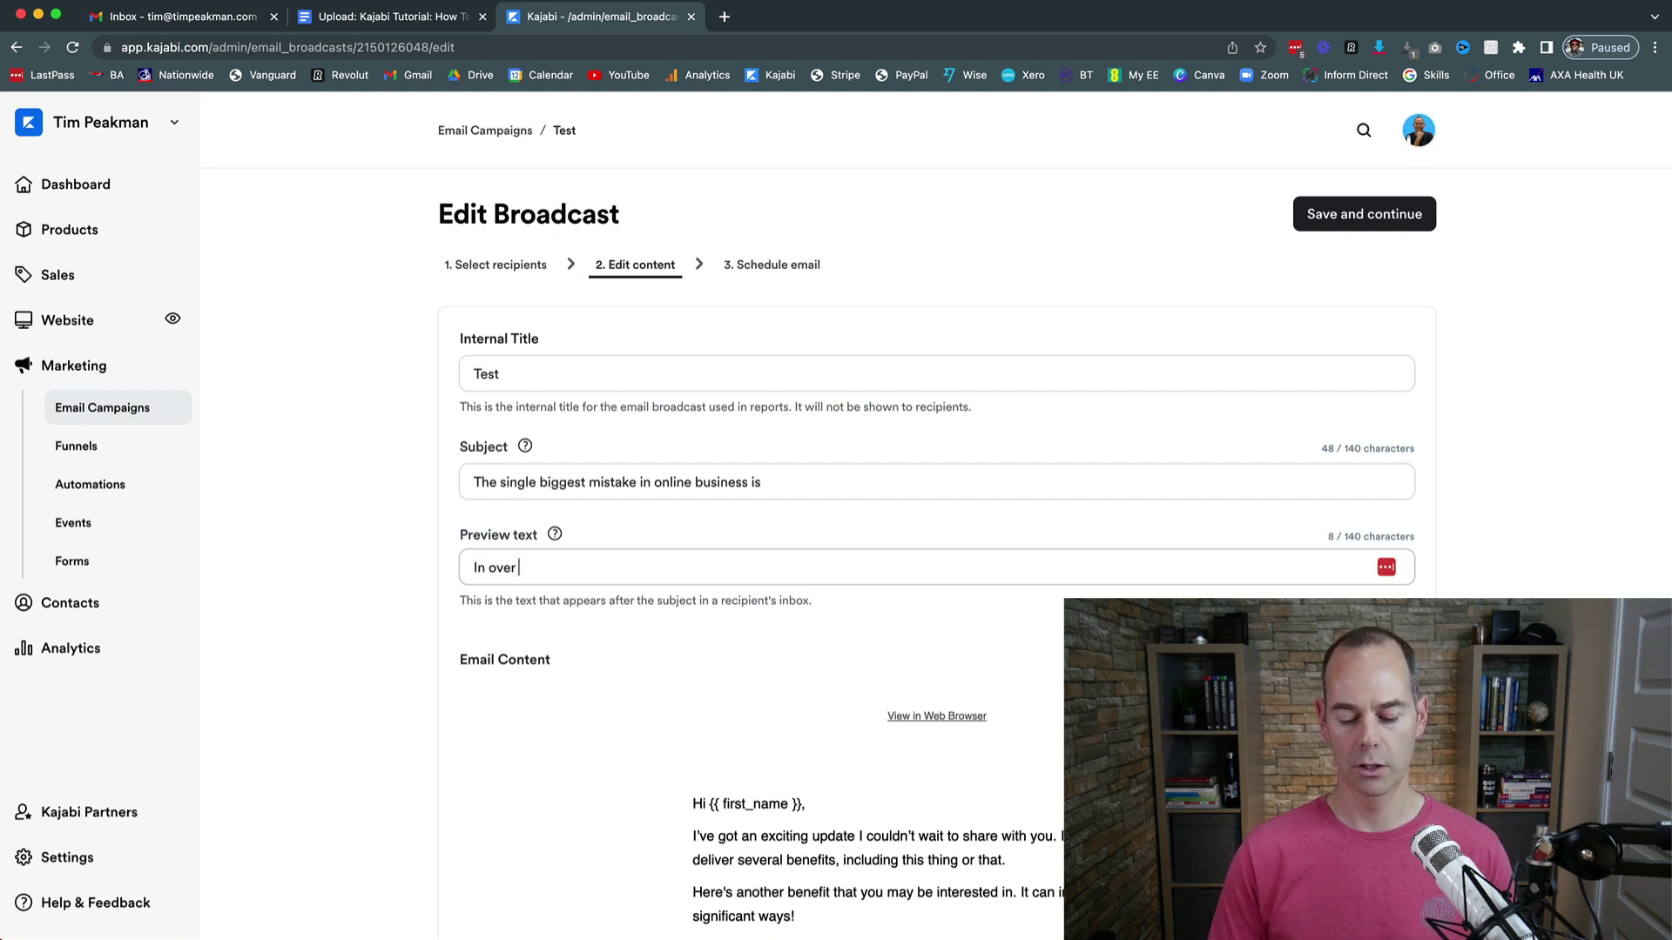
type("20 years of")
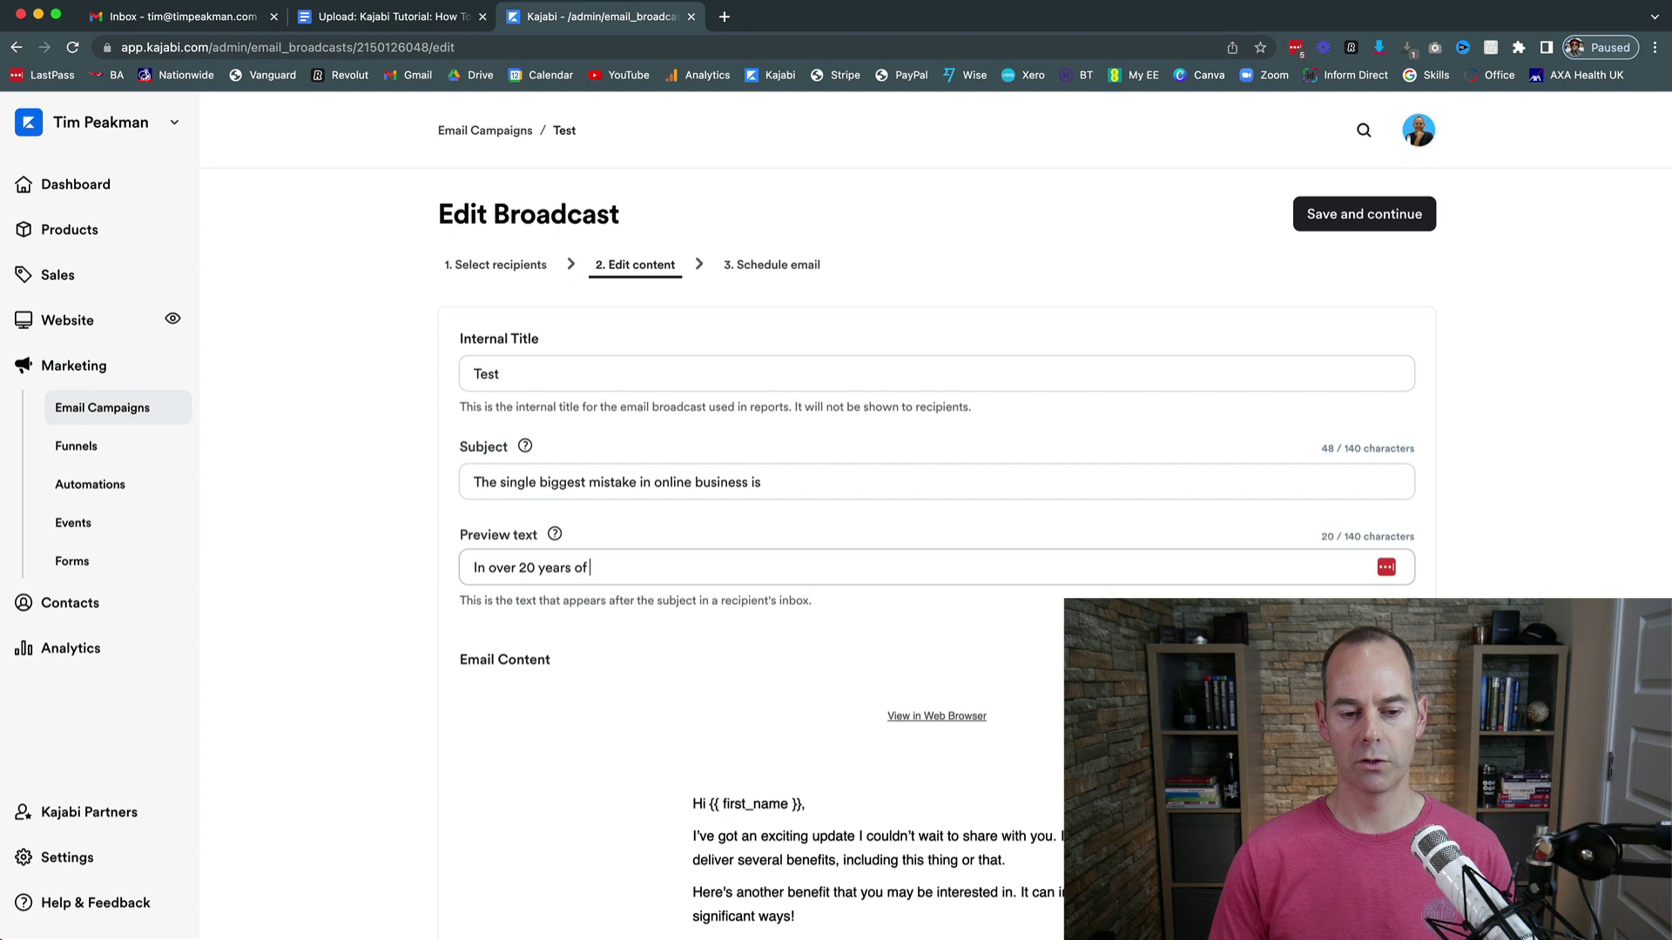
type(" ca")
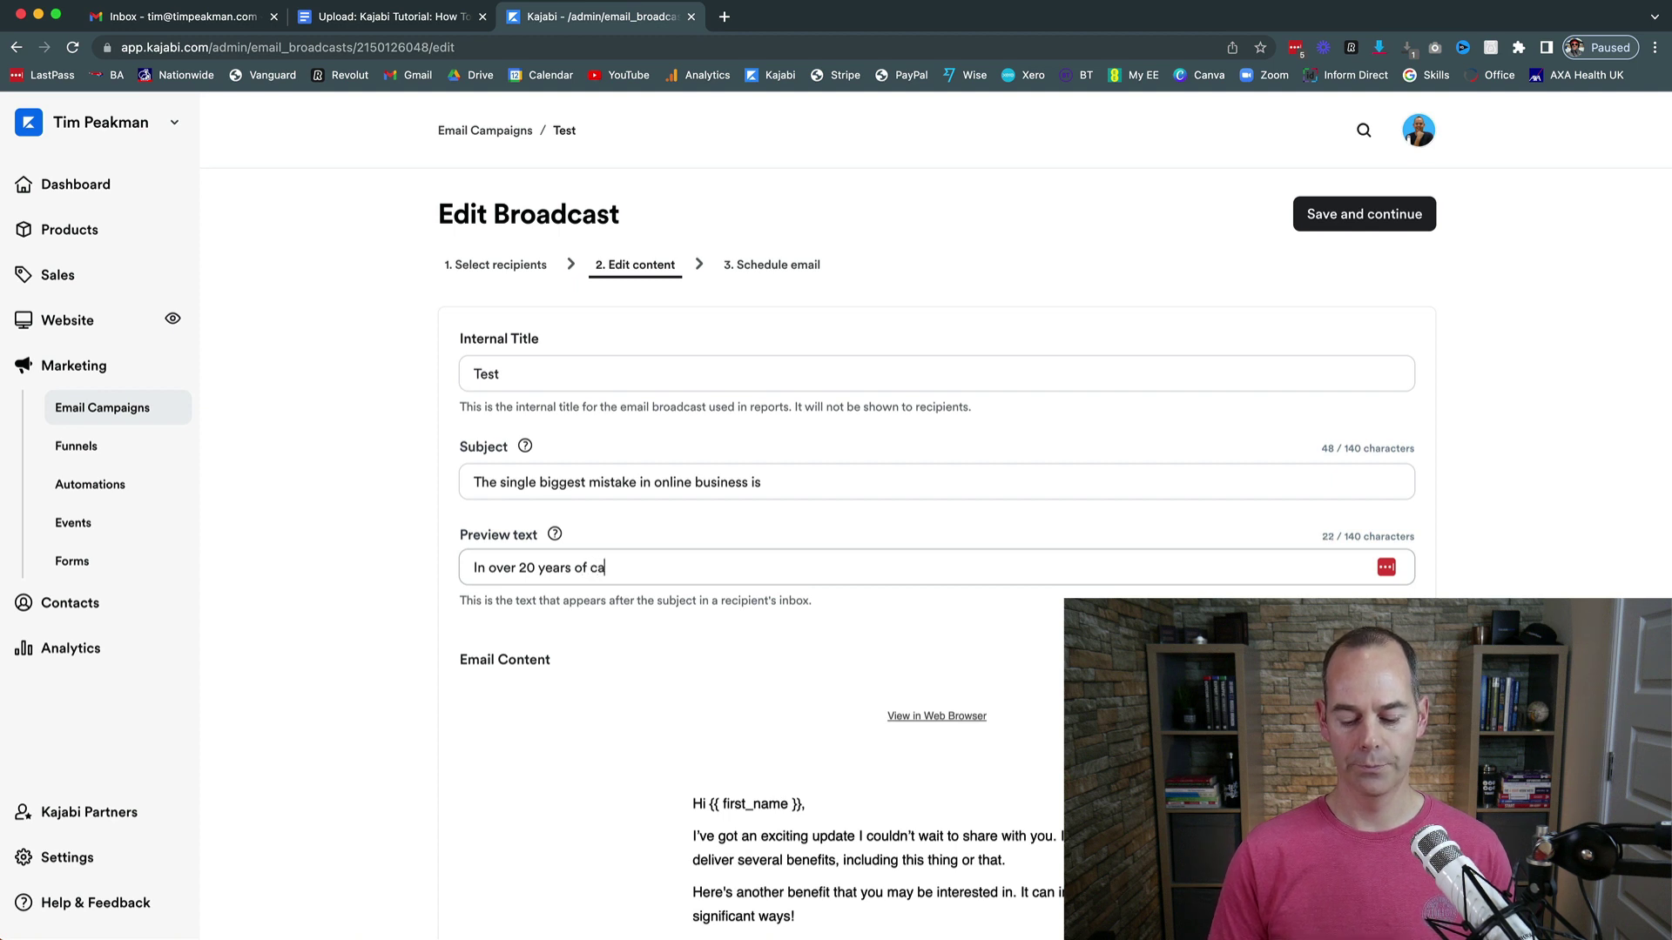
key("BackSpace")
type("oaching and ")
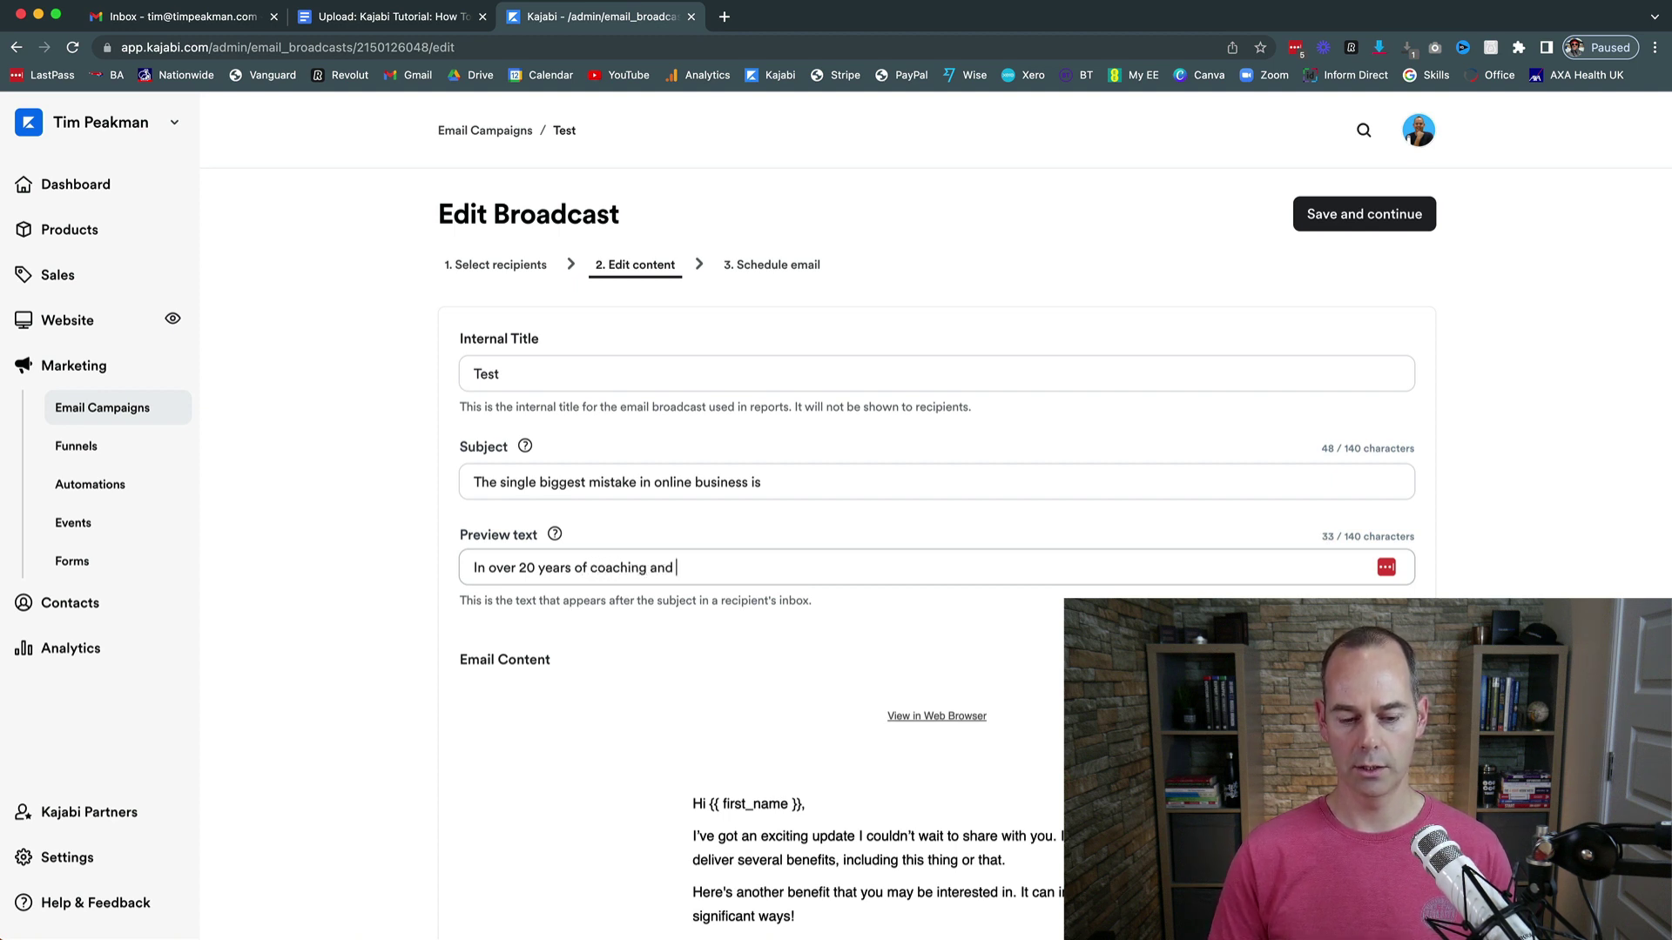
type("education")
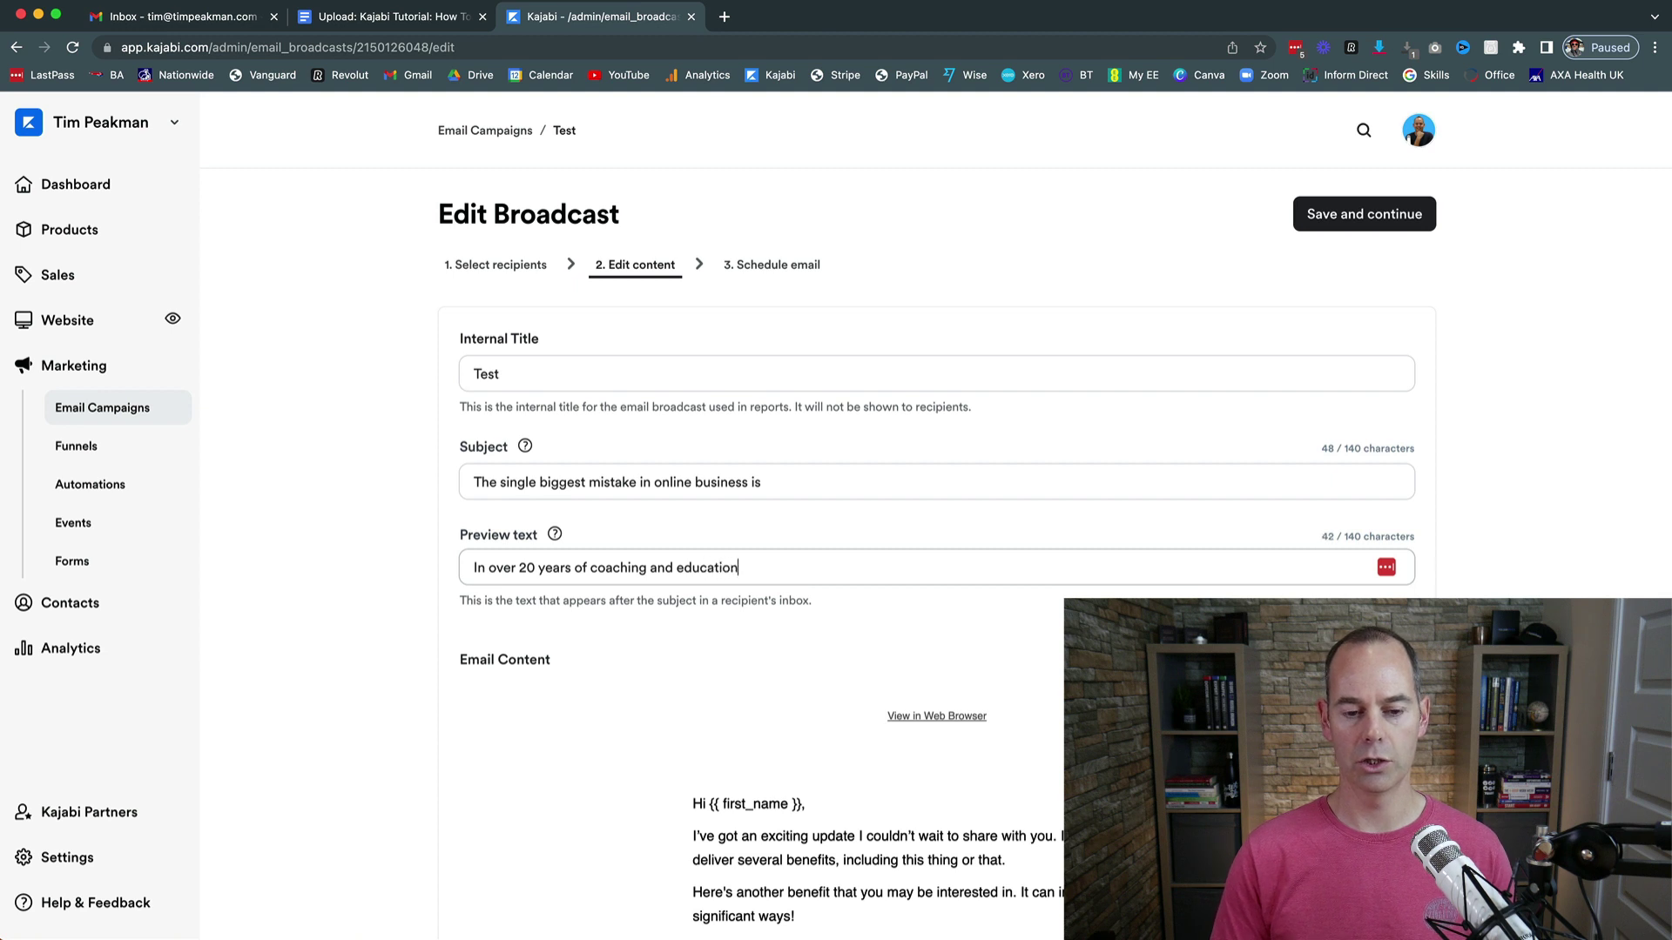
type(", this is")
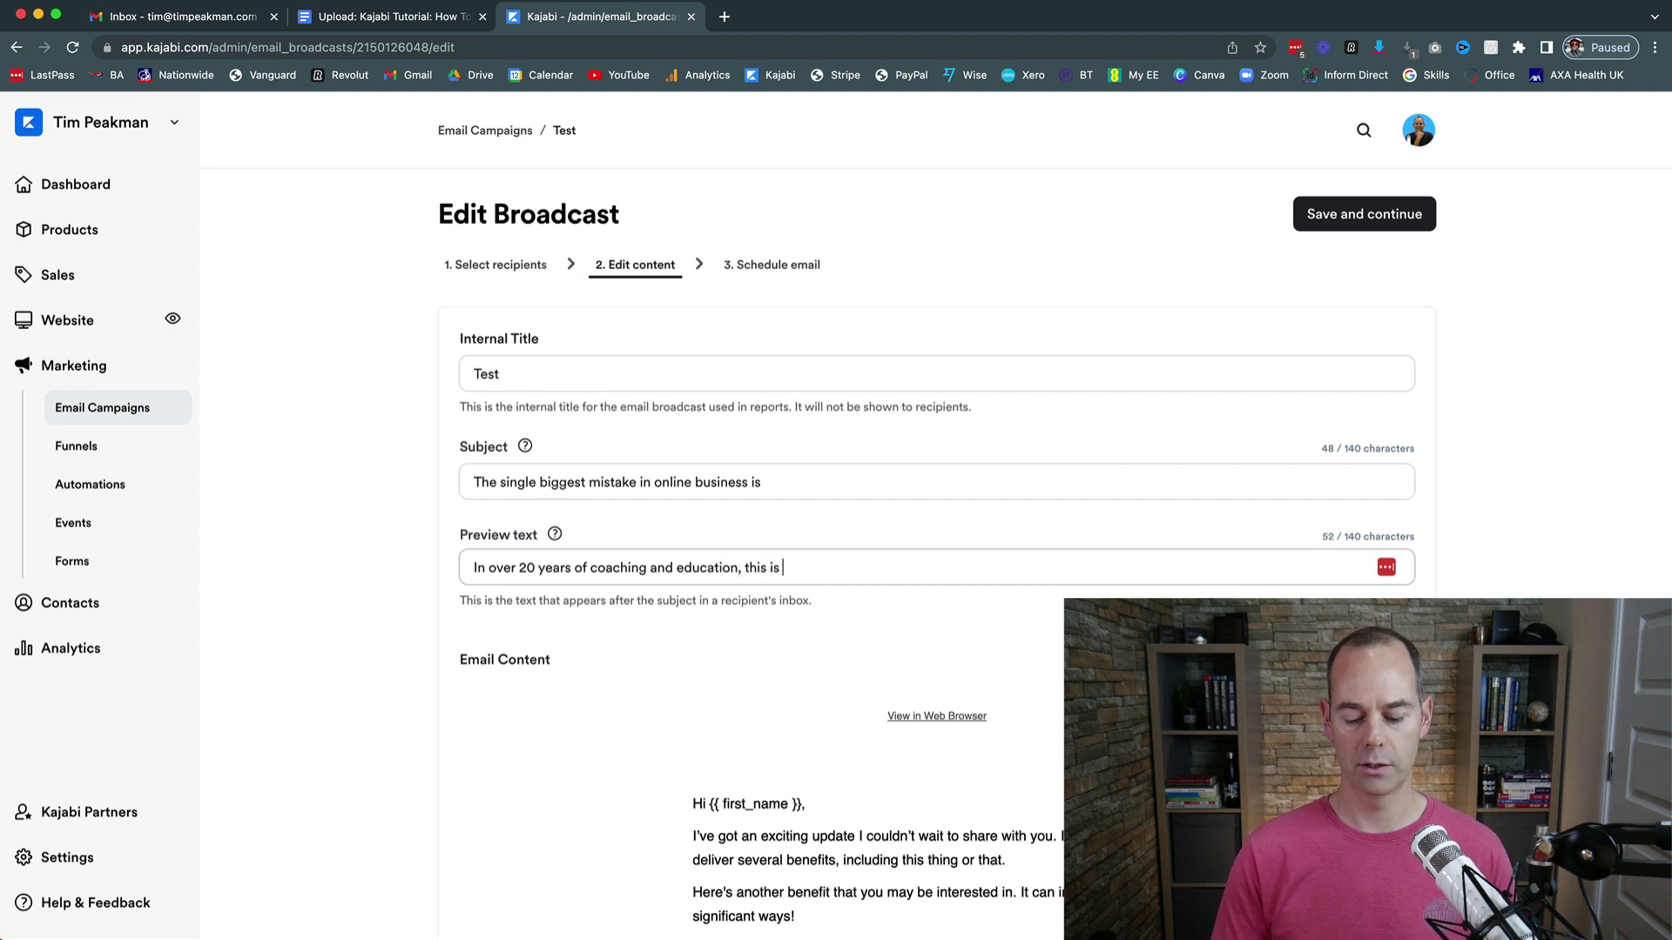
type(" what I")
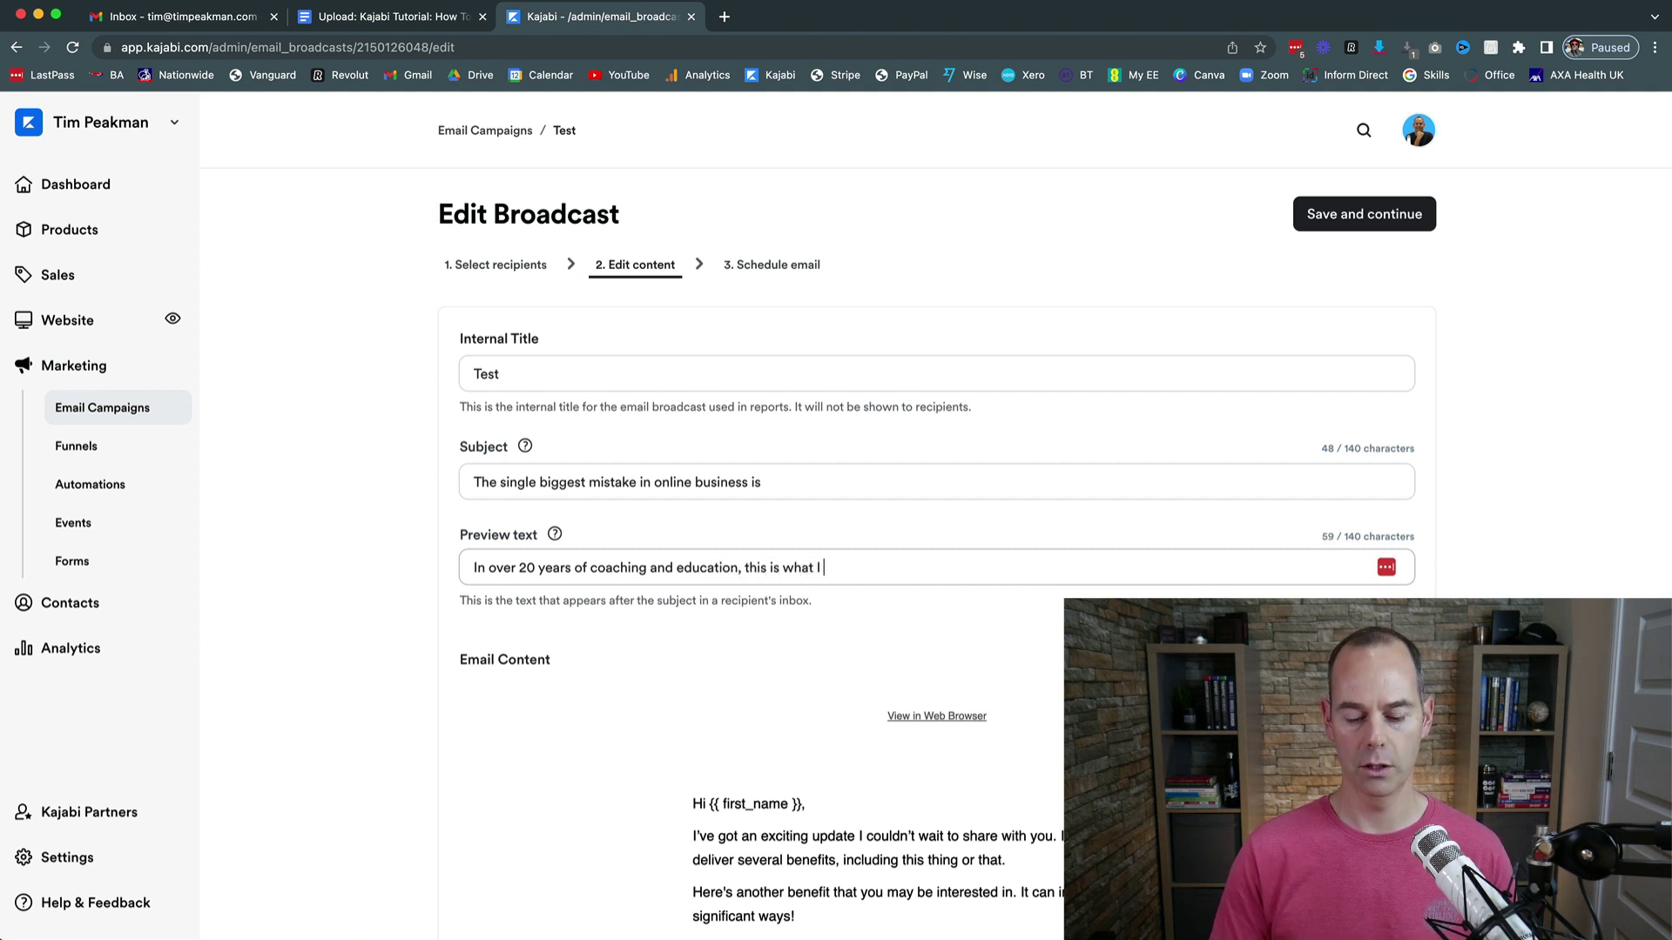
type(" have le")
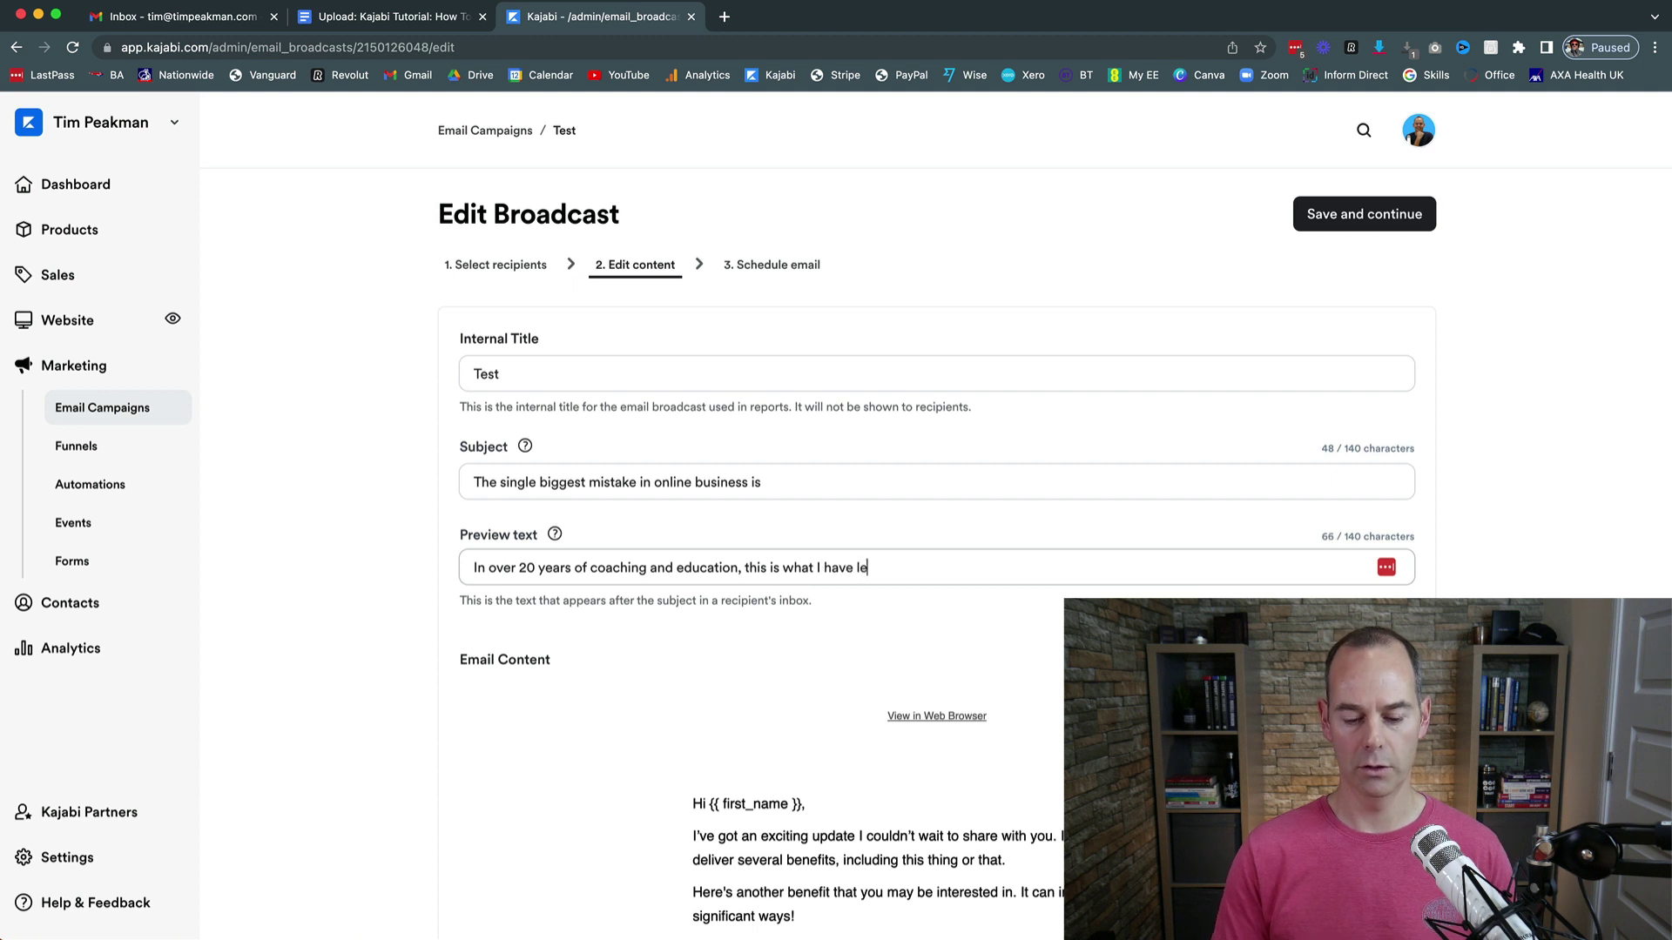
type("arned")
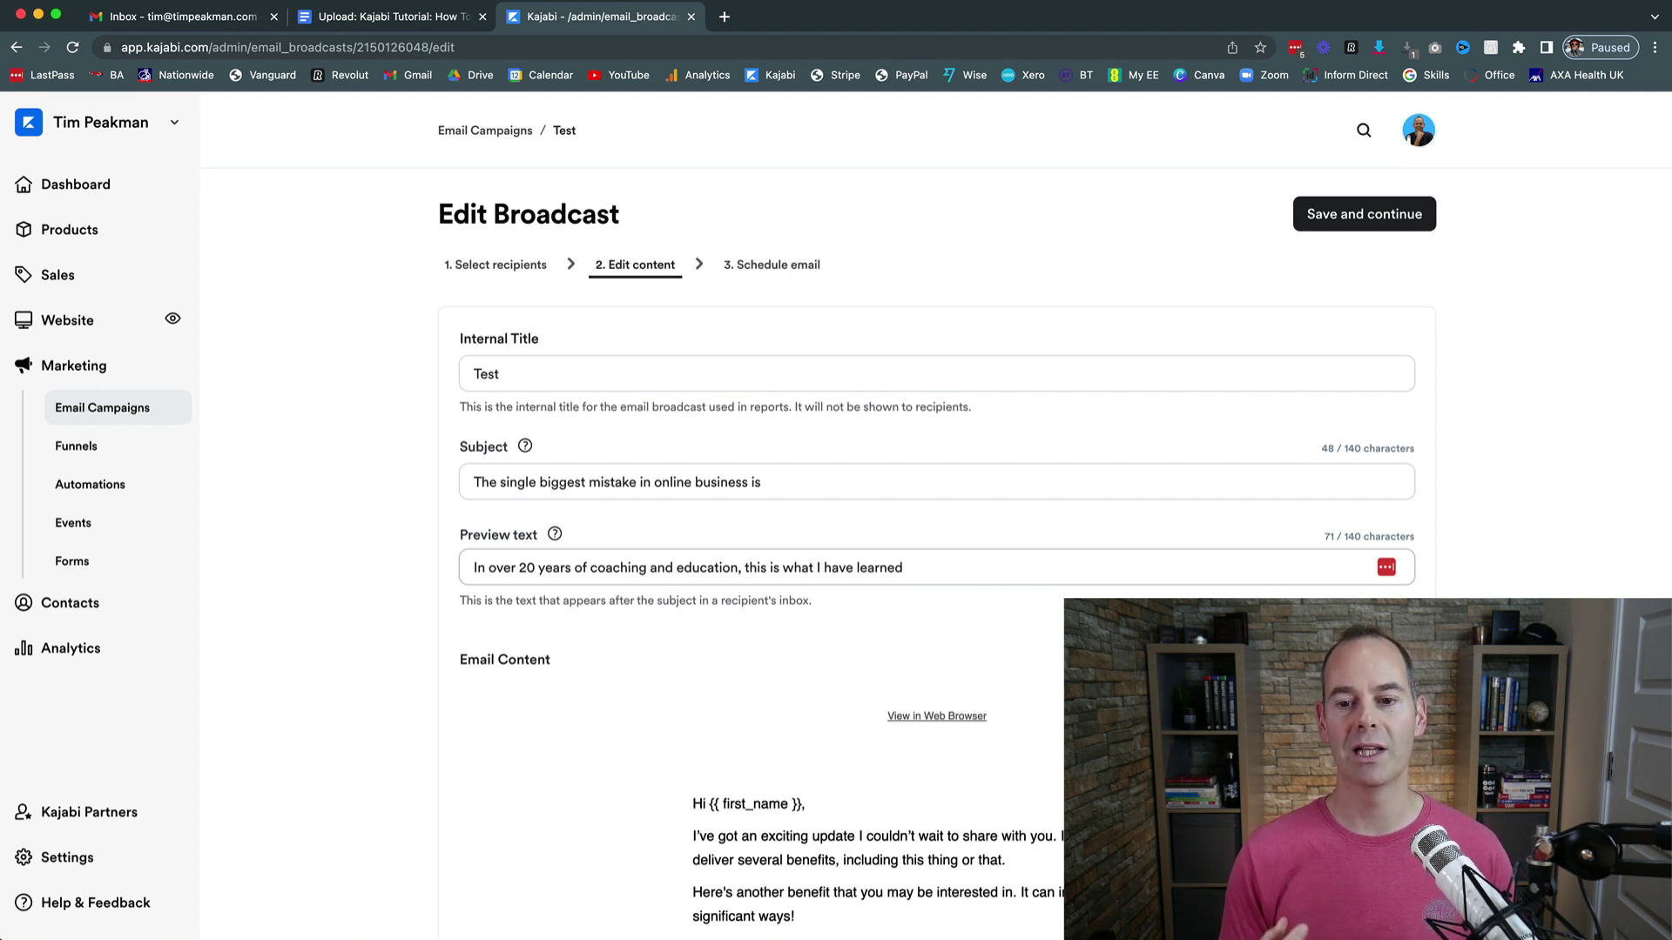
Open the email content for editing and bring up the body settings of its text section.
scroll(937, 534, "down", 5)
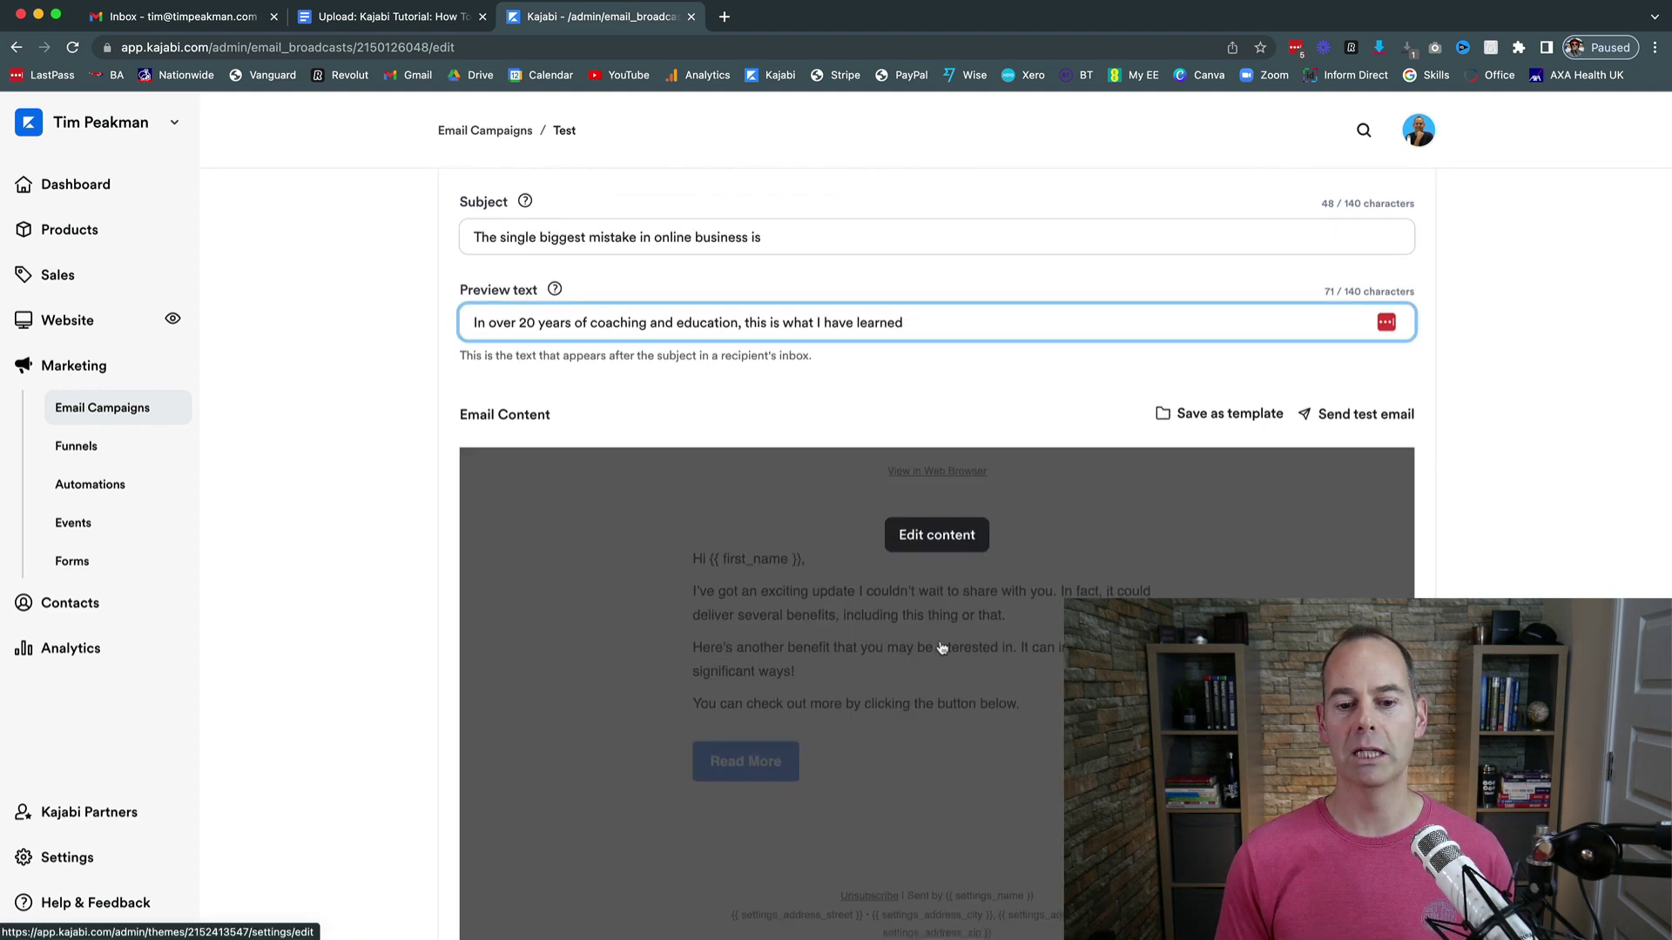
left_click(934, 539)
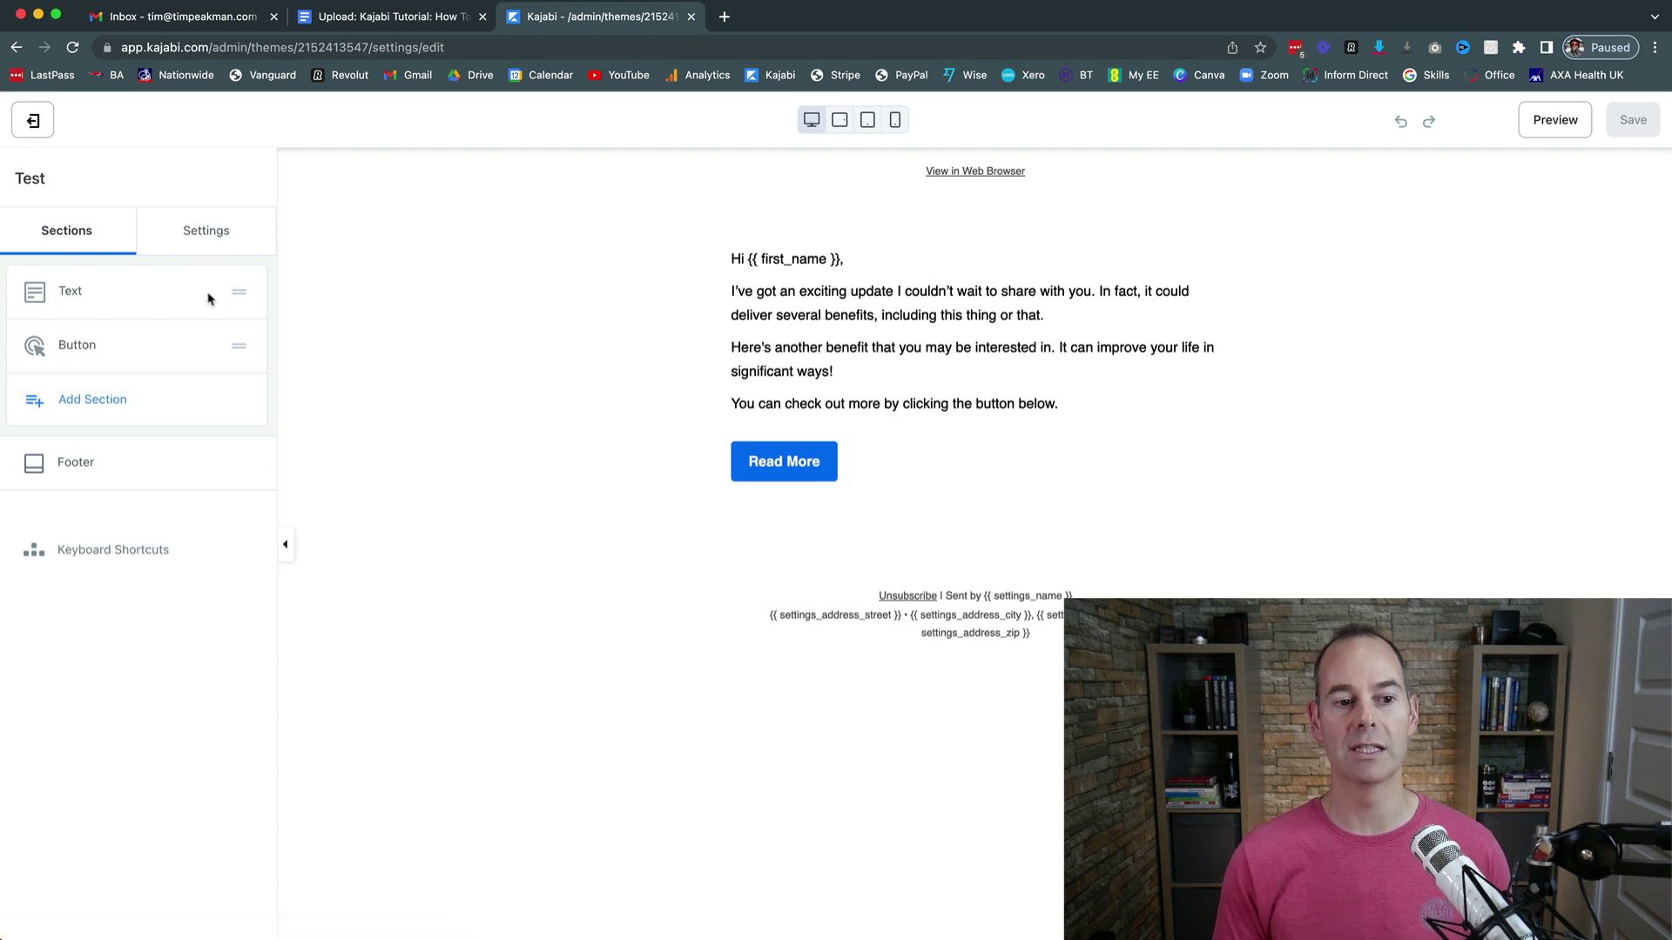
left_click(857, 297)
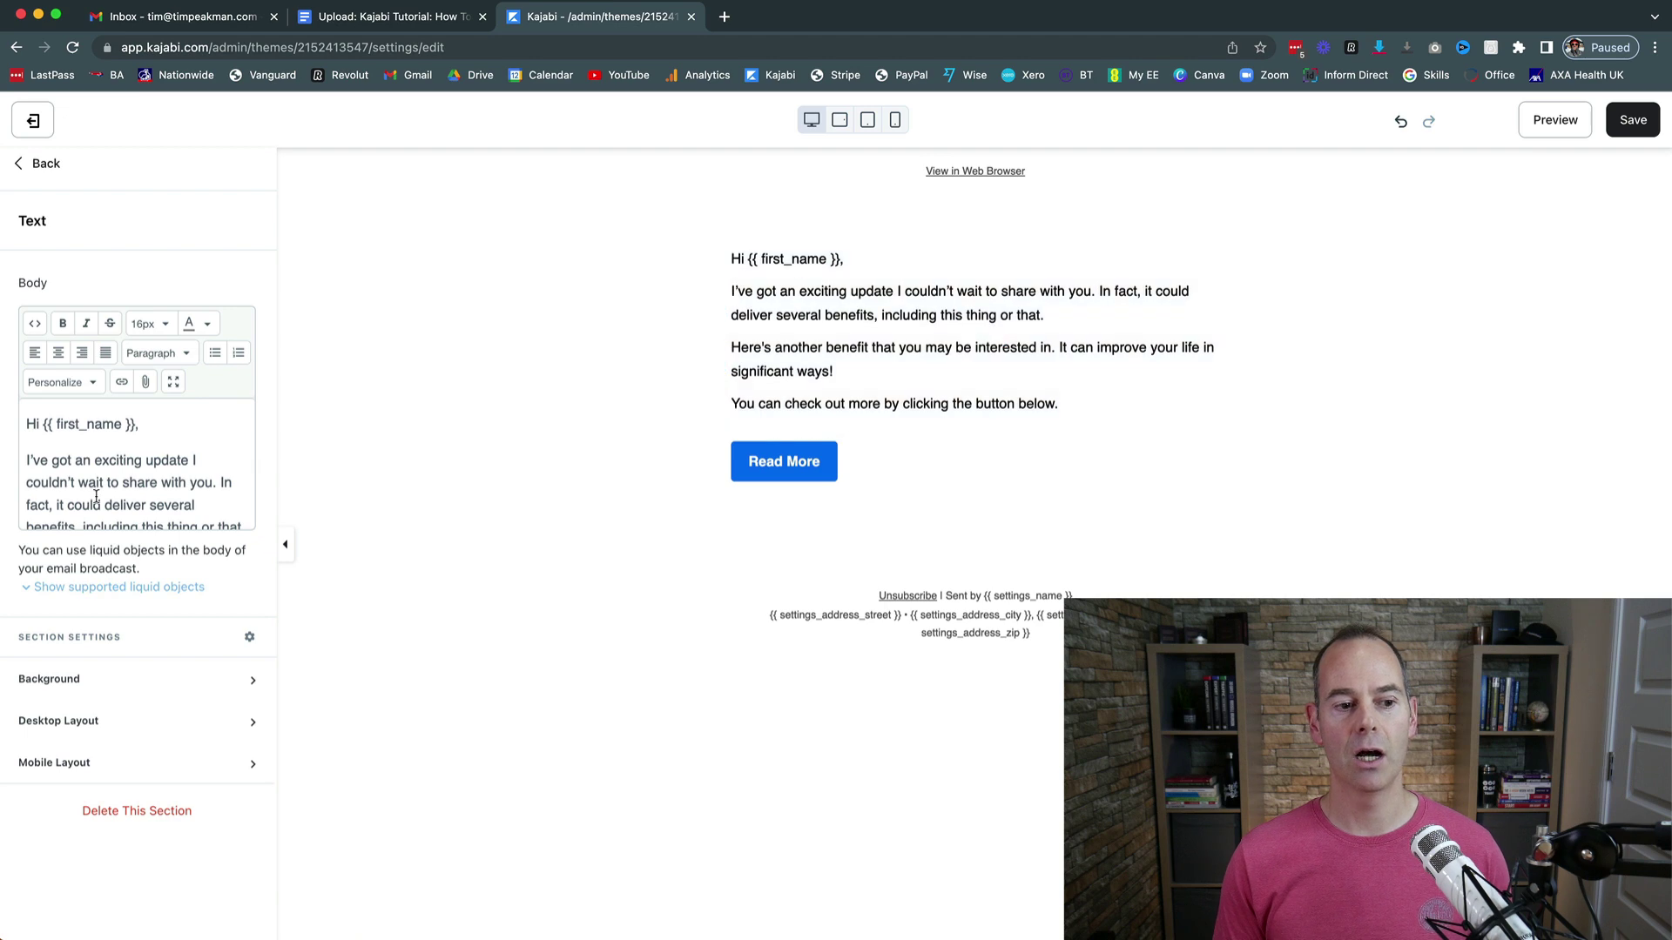
scroll(95, 497, "down", 2)
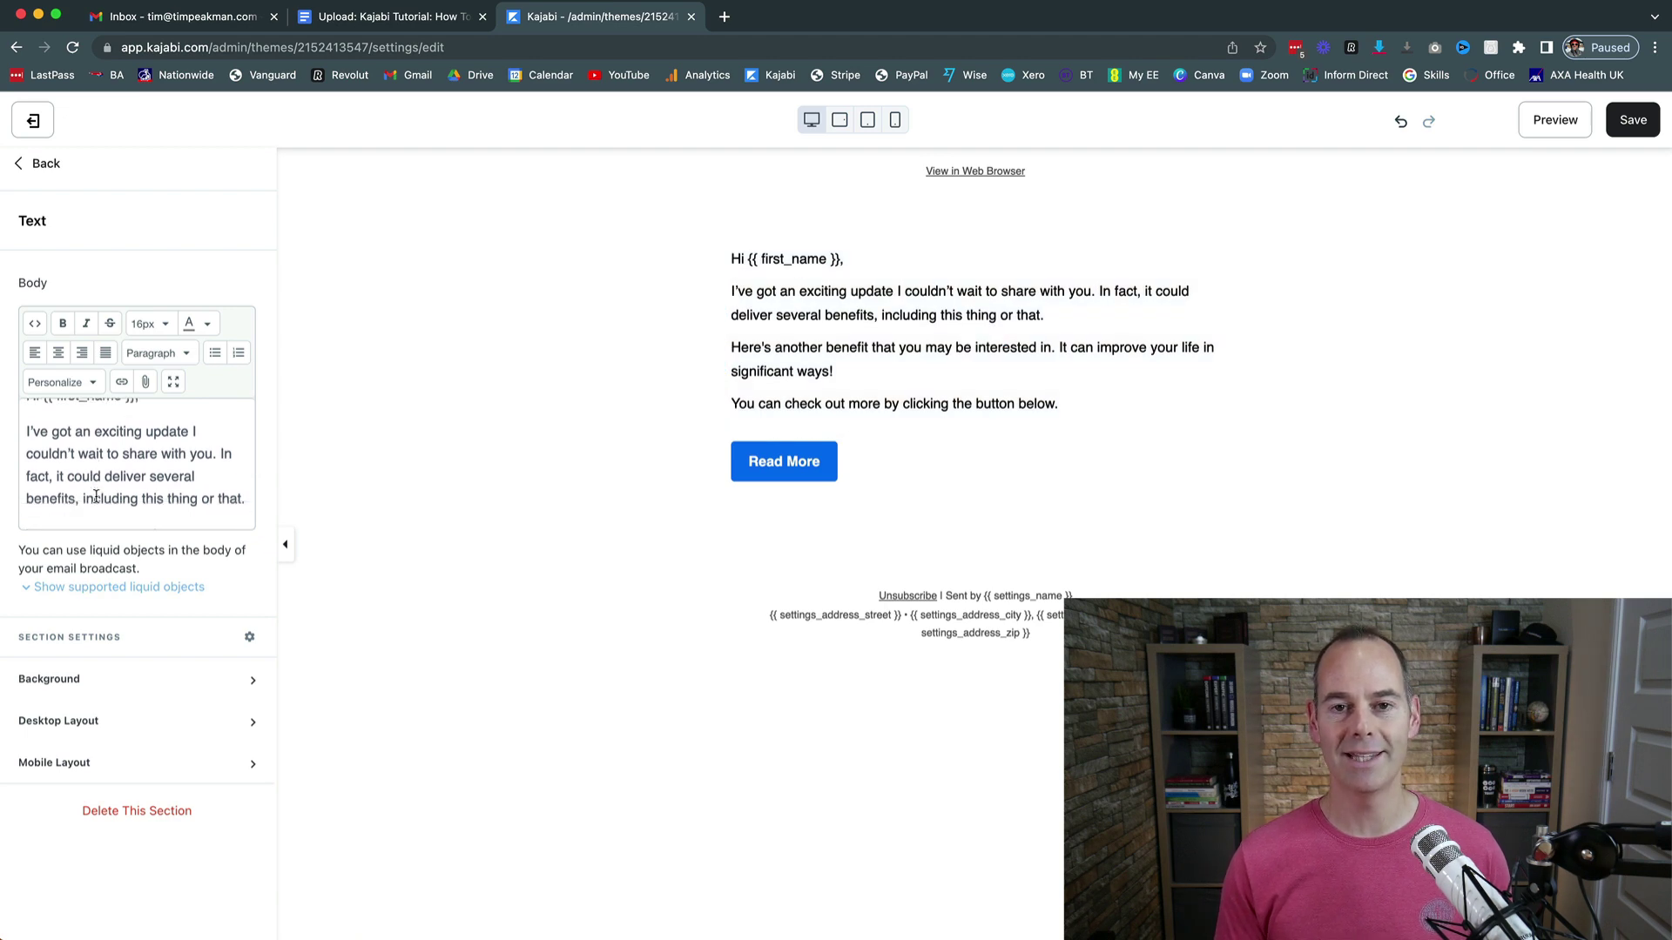
Switch to the Google Docs document and highlight its title, then the description paragraphs from "You should always have a goal" through "and landing pages.".
left_click(360, 22)
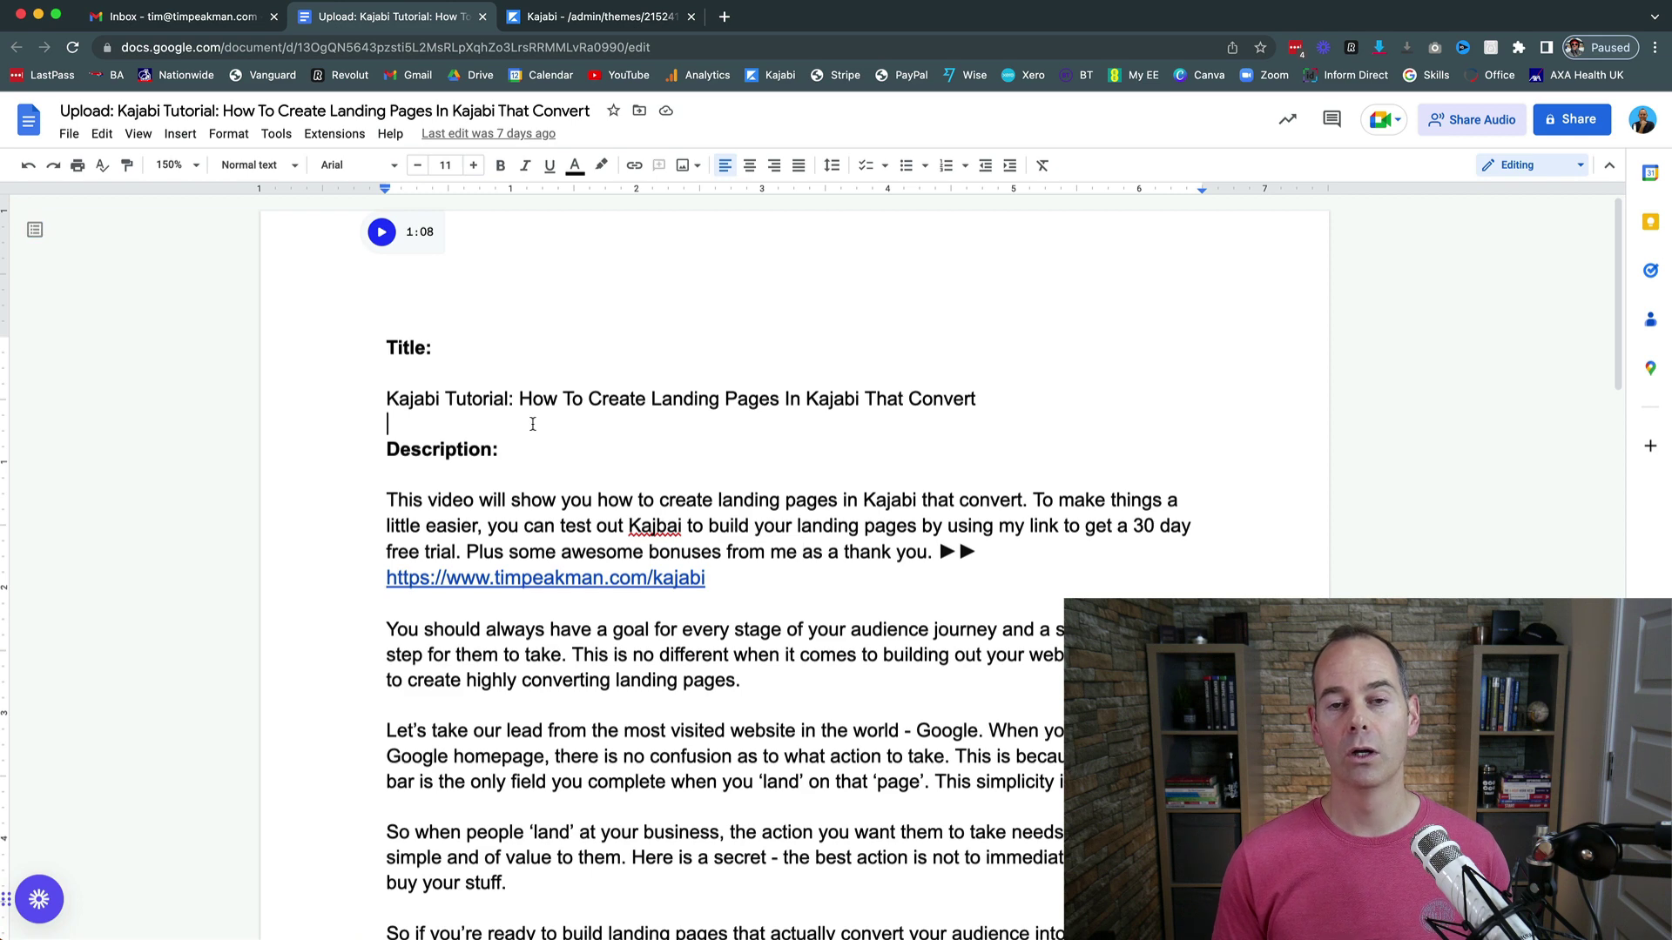
scroll(532, 424, "down", 2)
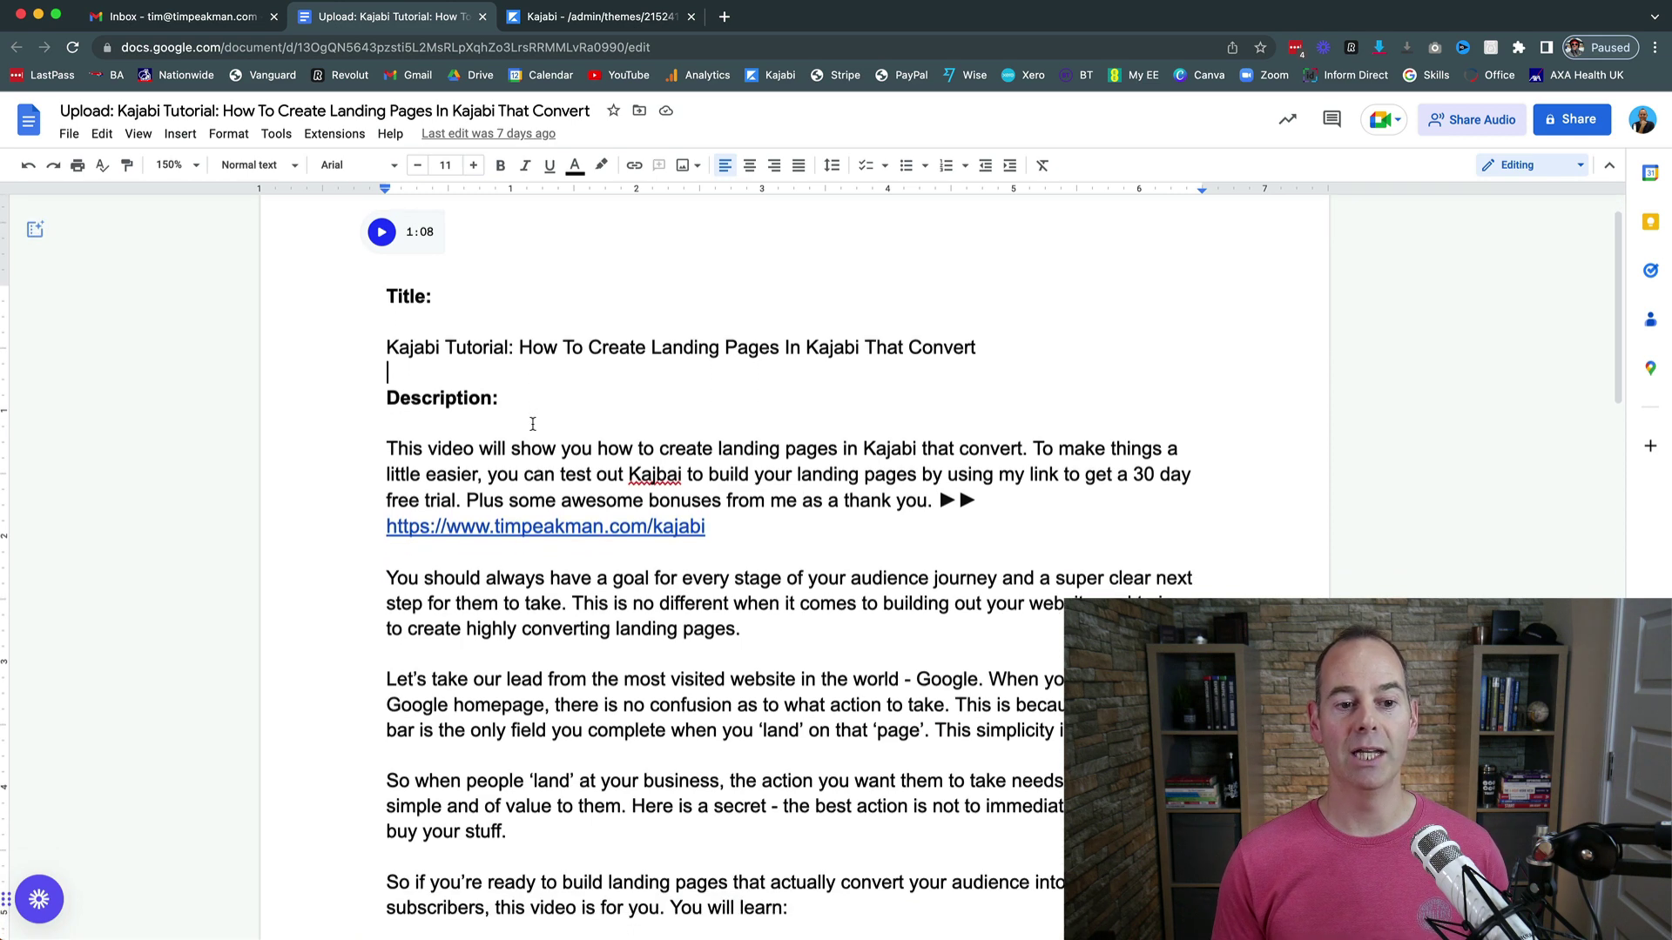
triple_click(412, 351)
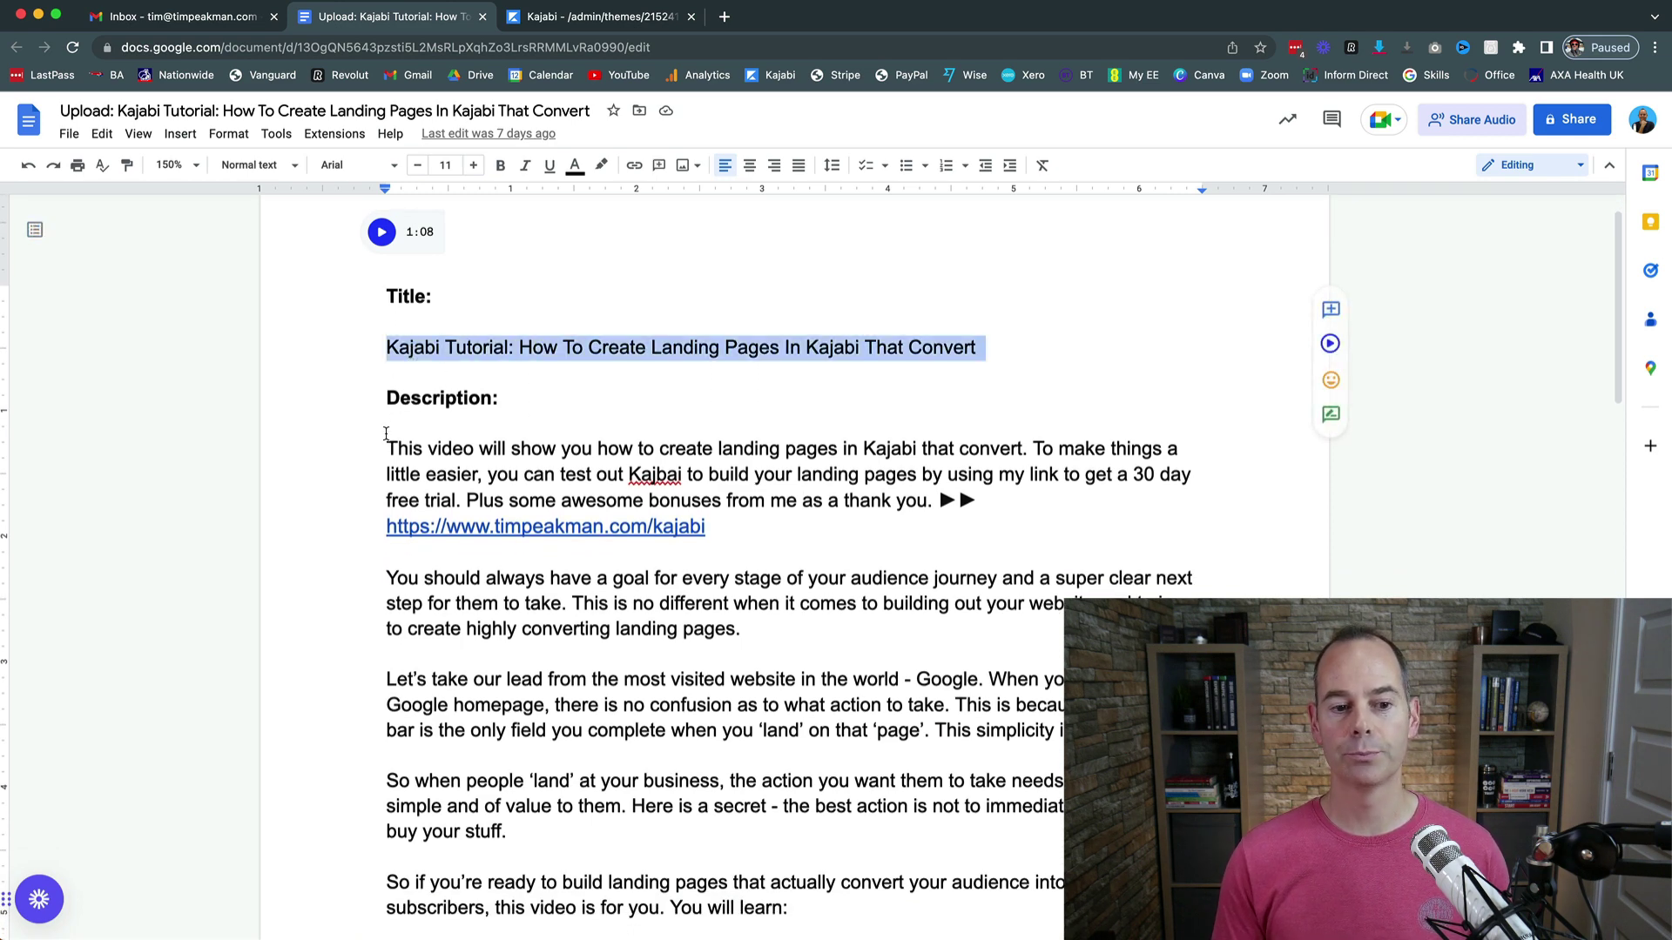
scroll(386, 448, "down", 5)
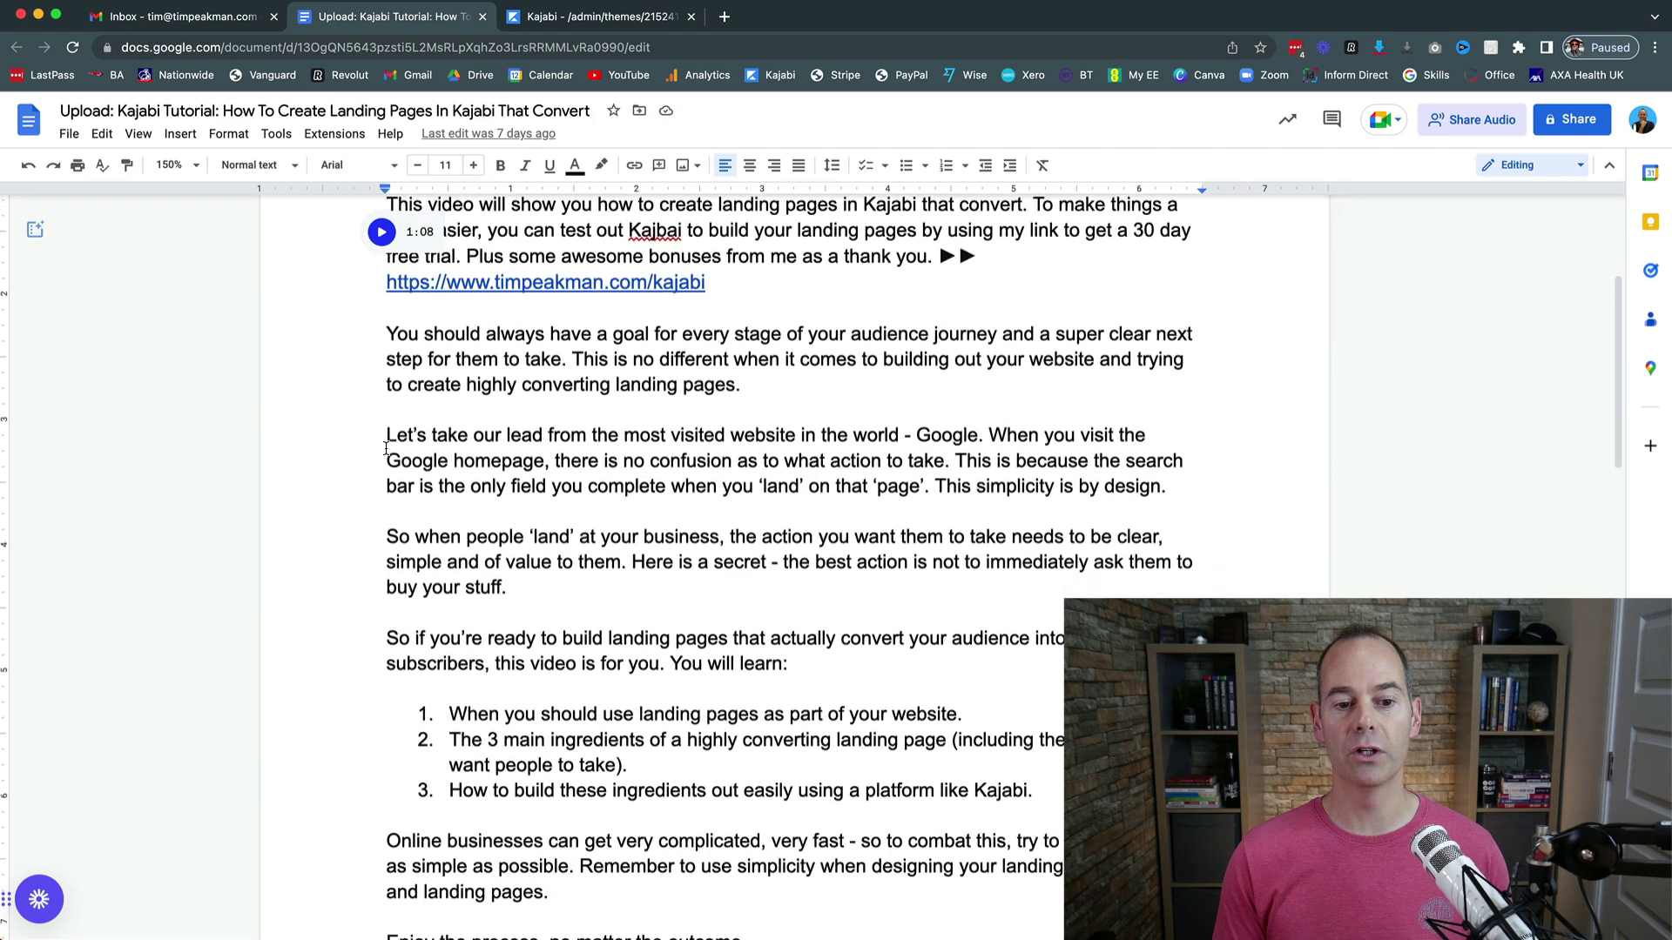
left_click_drag(375, 325, 559, 889)
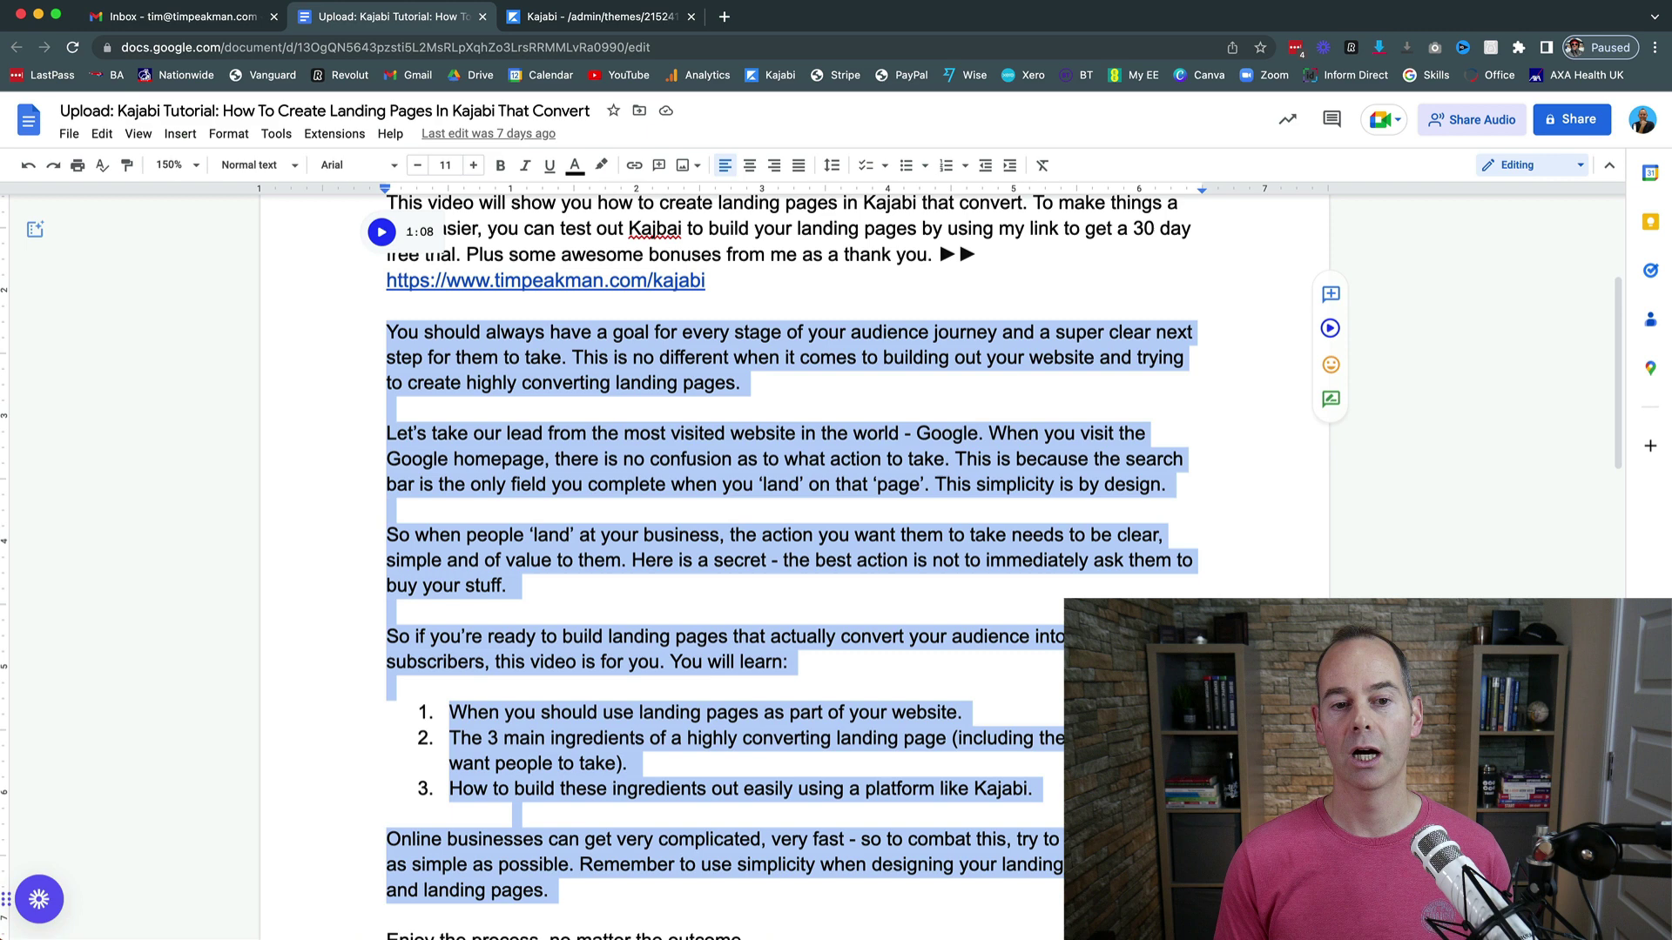
Return to the Kajabi email editor and review the text section's personalization options and body text.
left_click(544, 17)
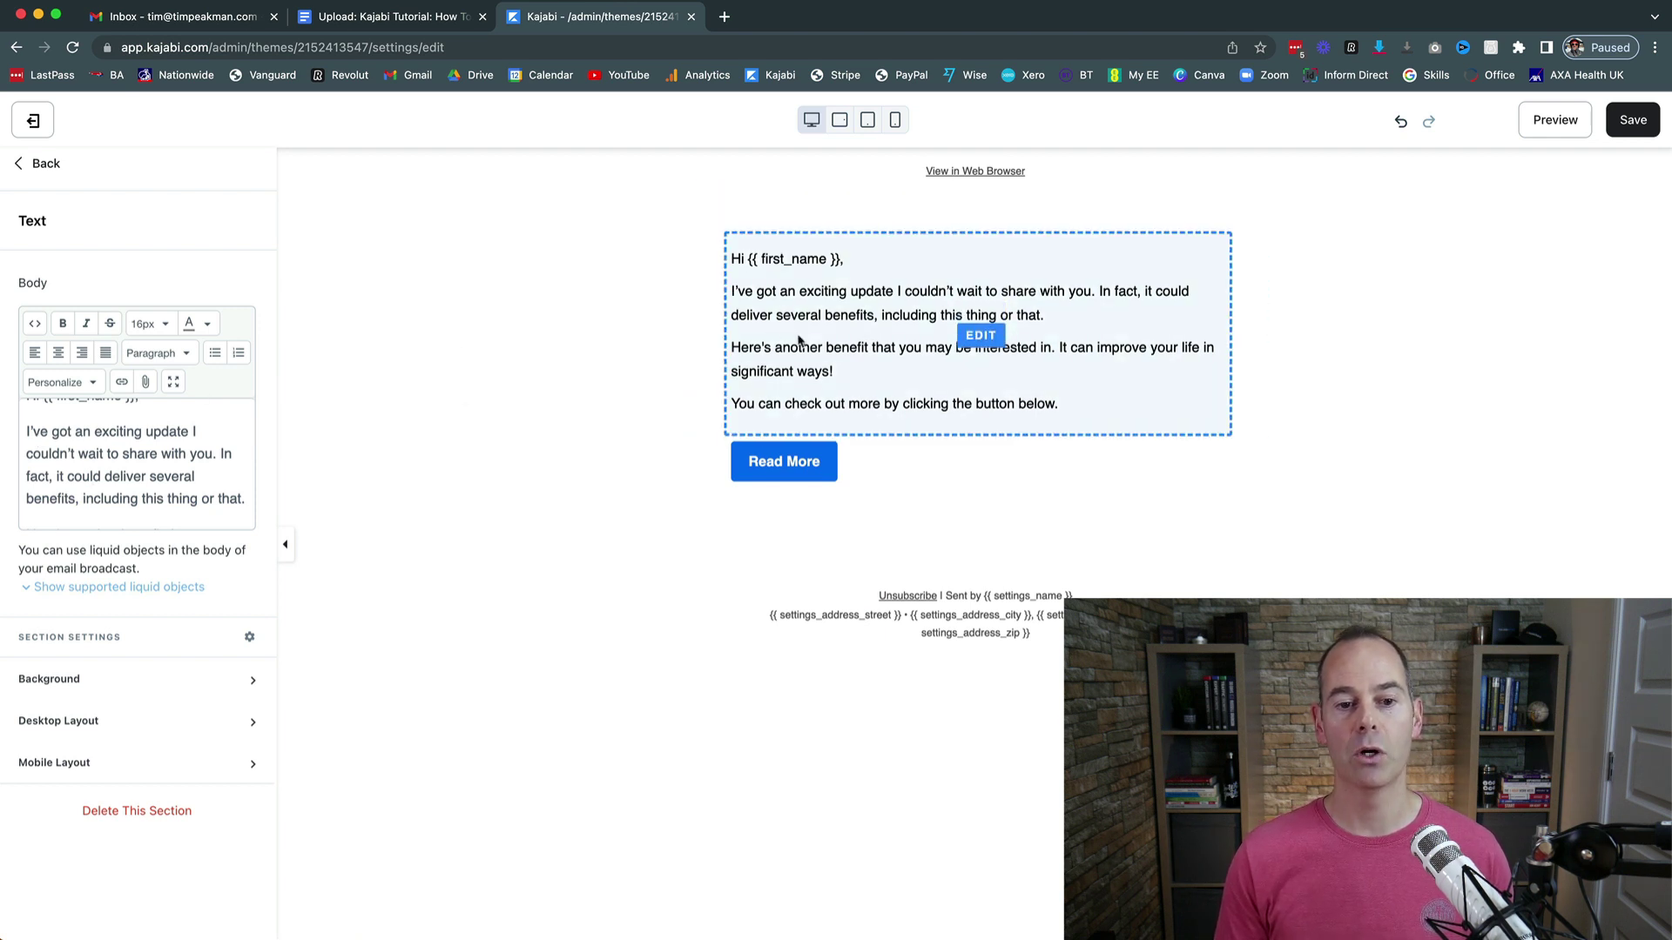
scroll(165, 471, "up", 2)
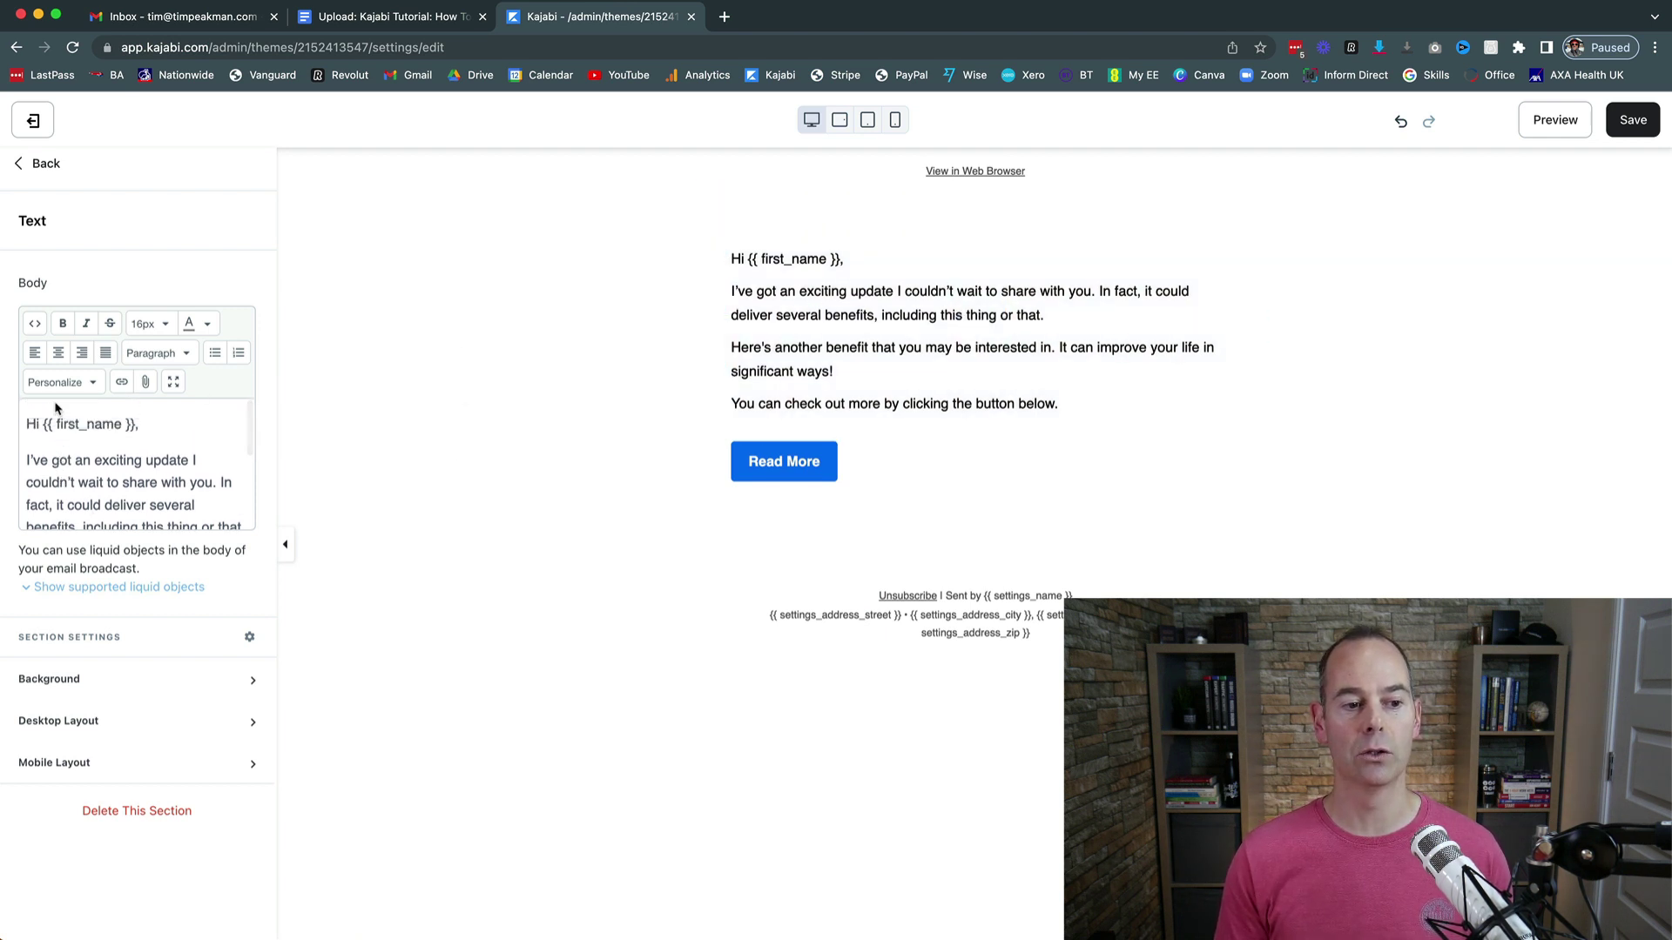
left_click(85, 389)
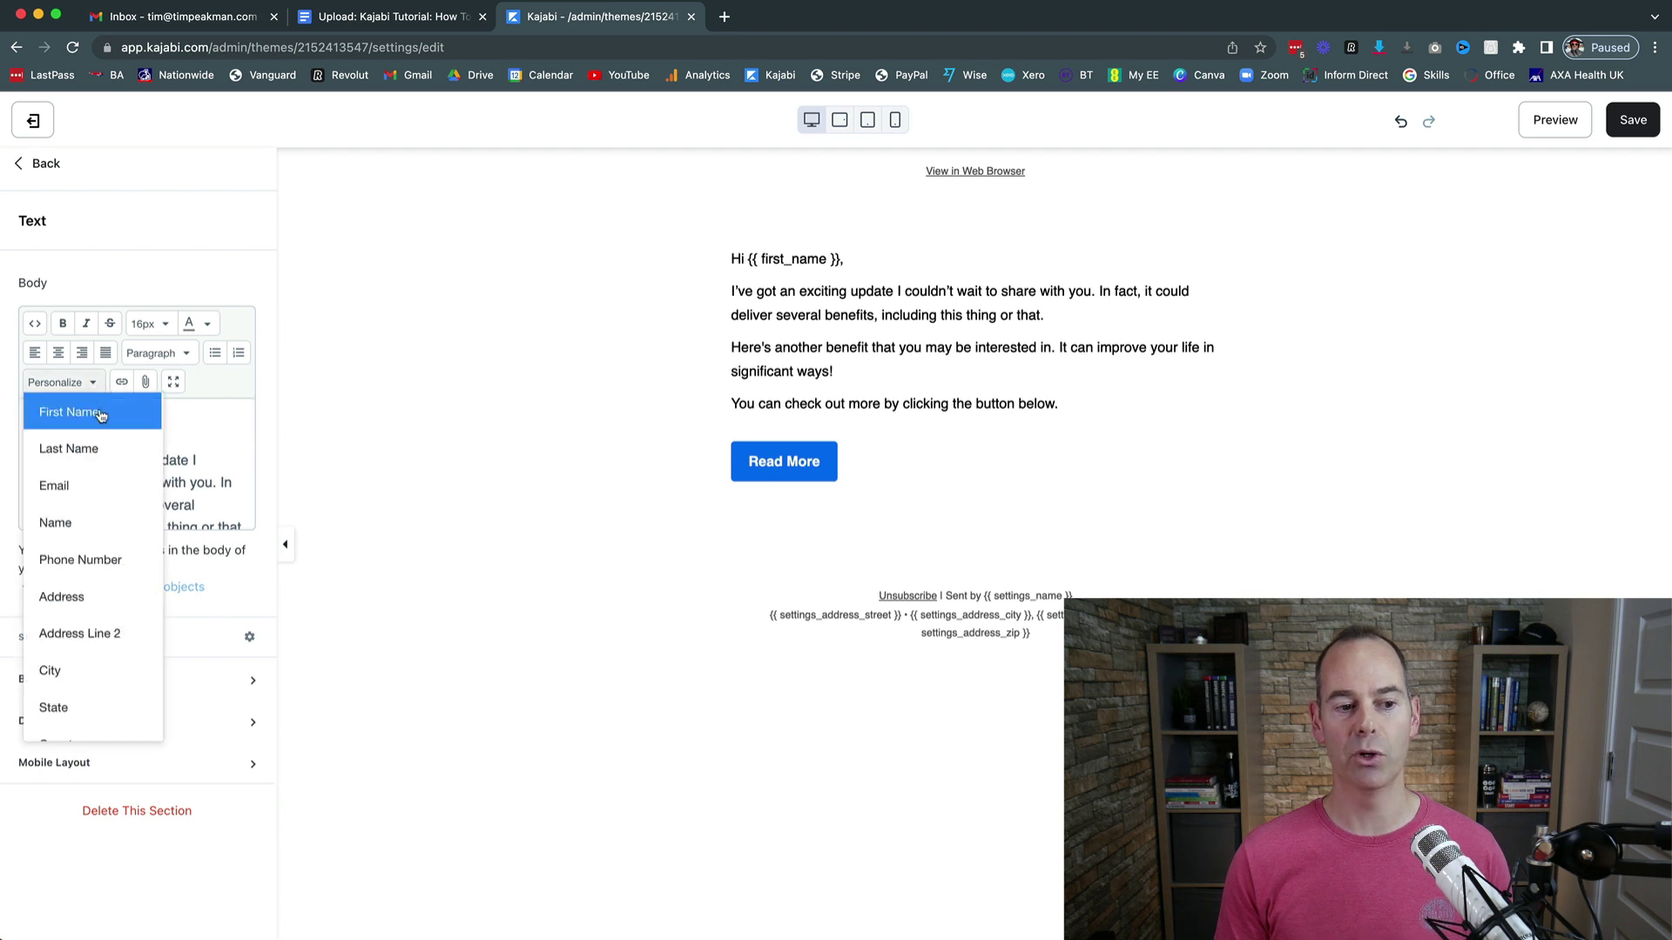
left_click(187, 423)
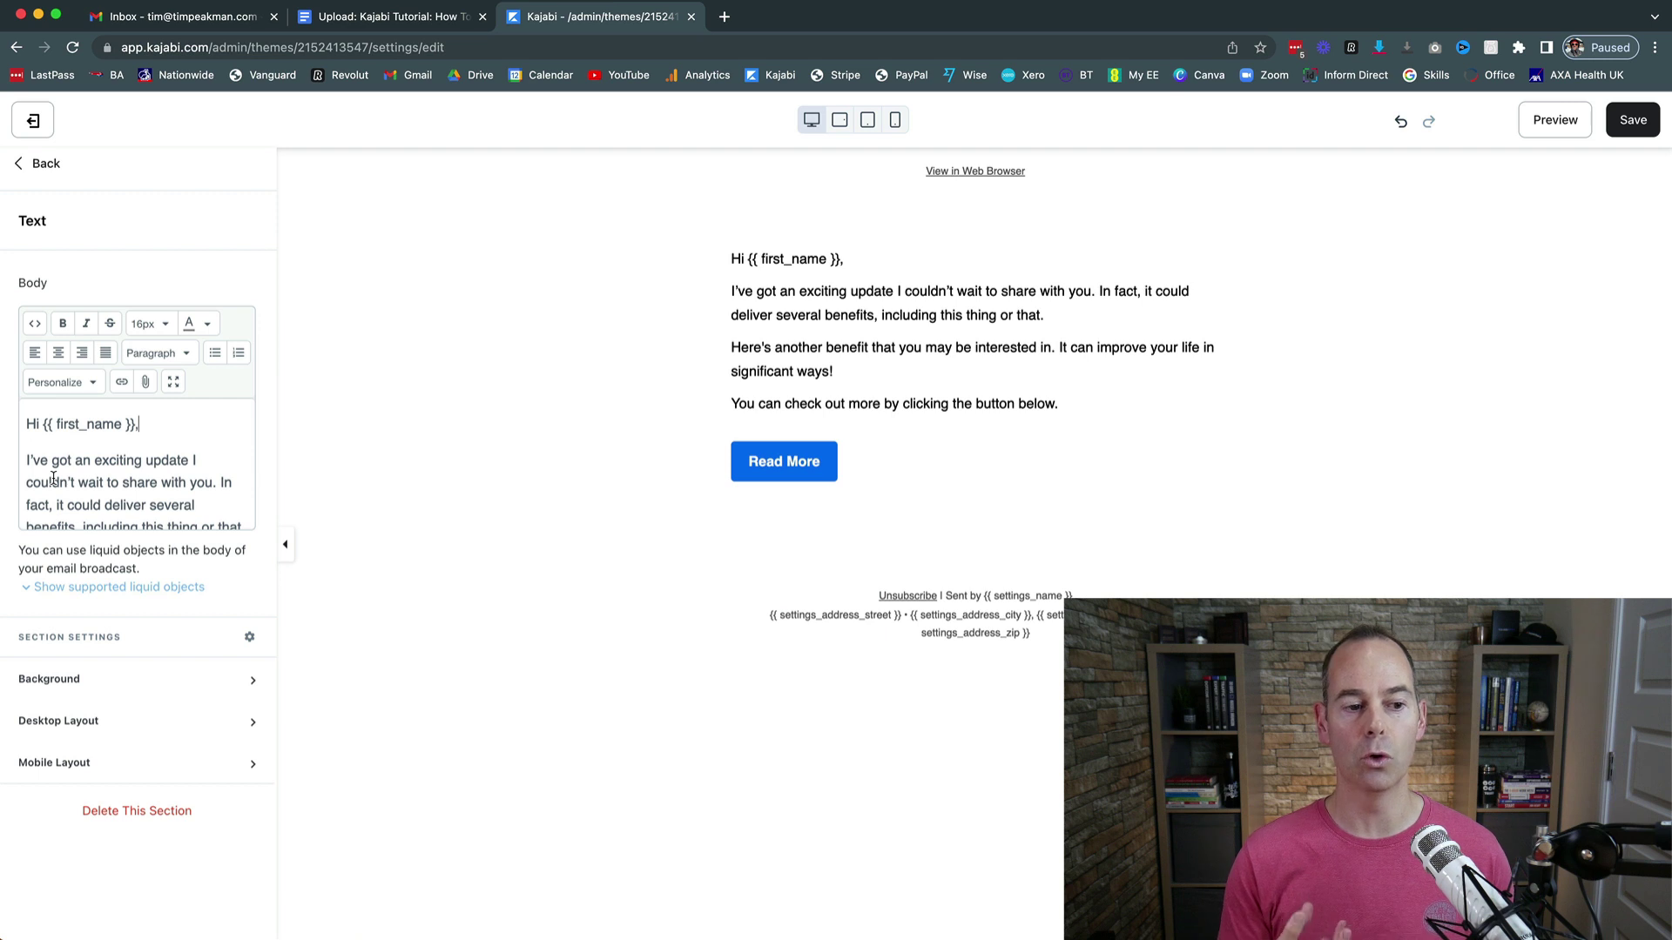
scroll(53, 477, "down", 4)
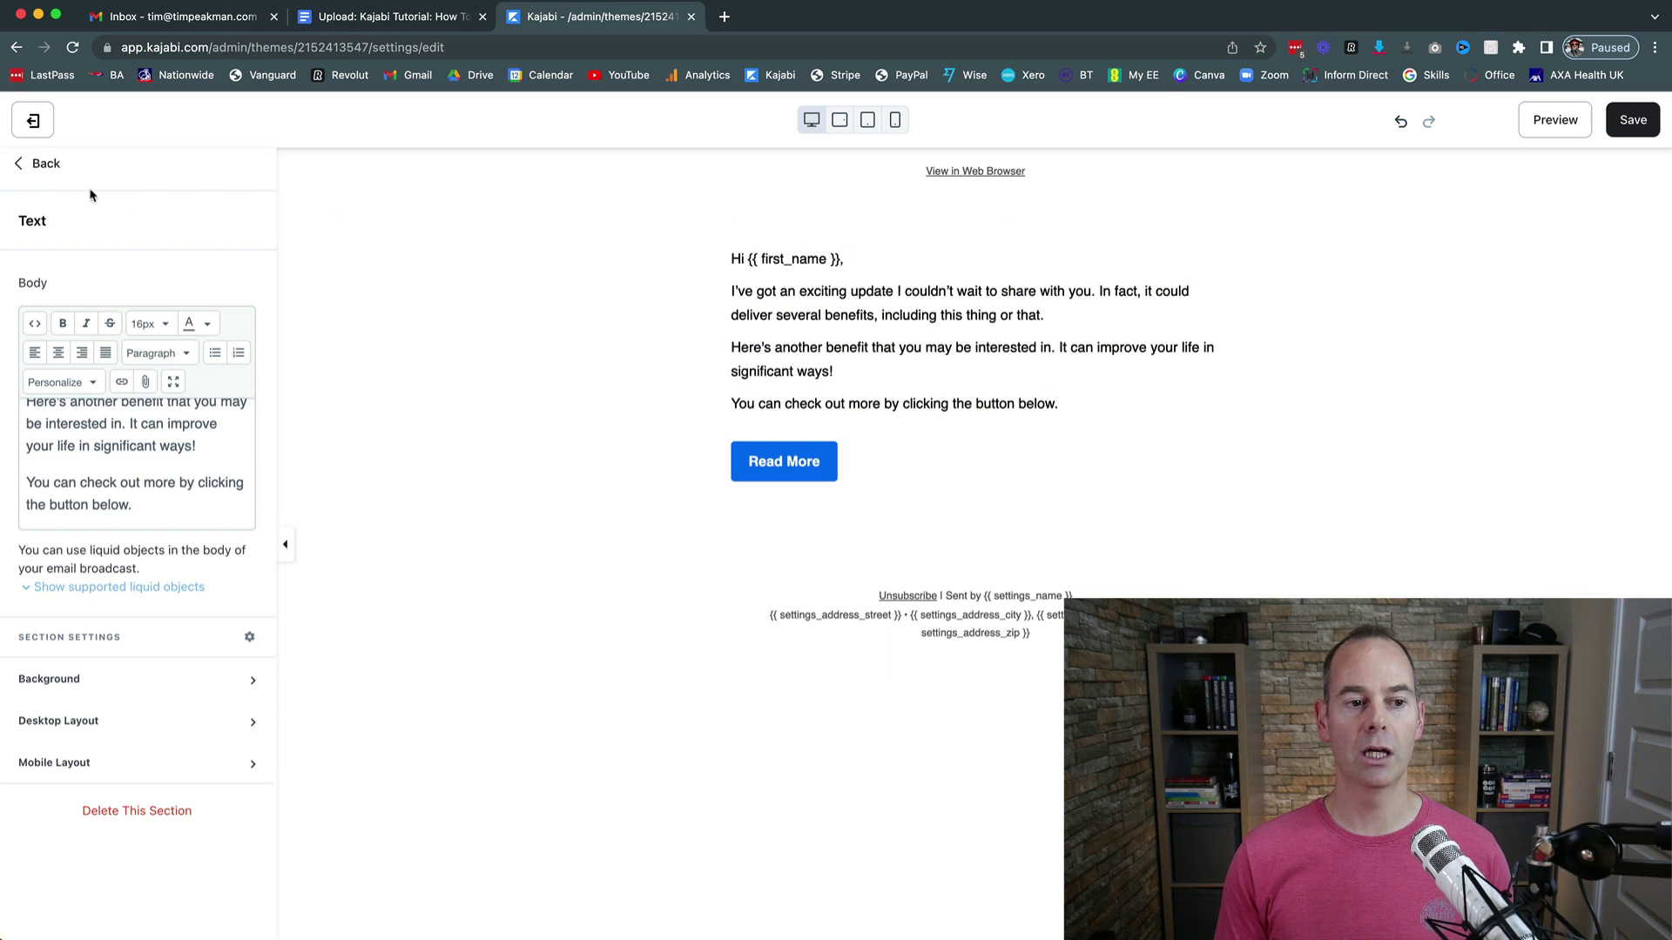
Leave the text section's settings and look over the section types that can be added to the email.
left_click(50, 167)
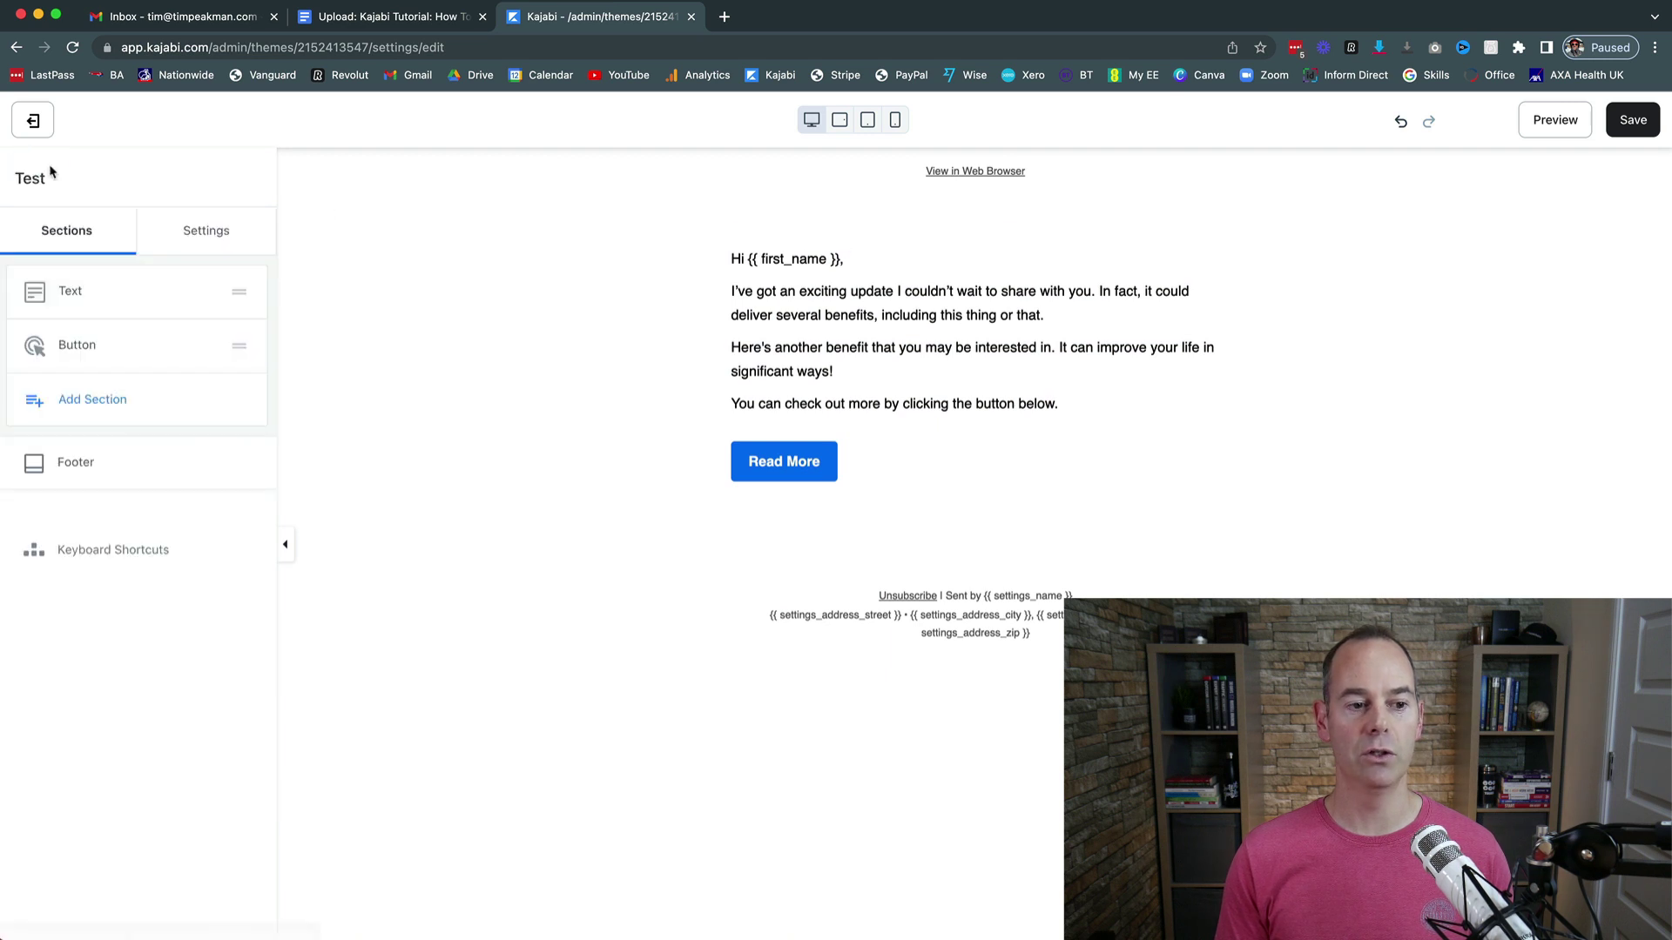
left_click(81, 399)
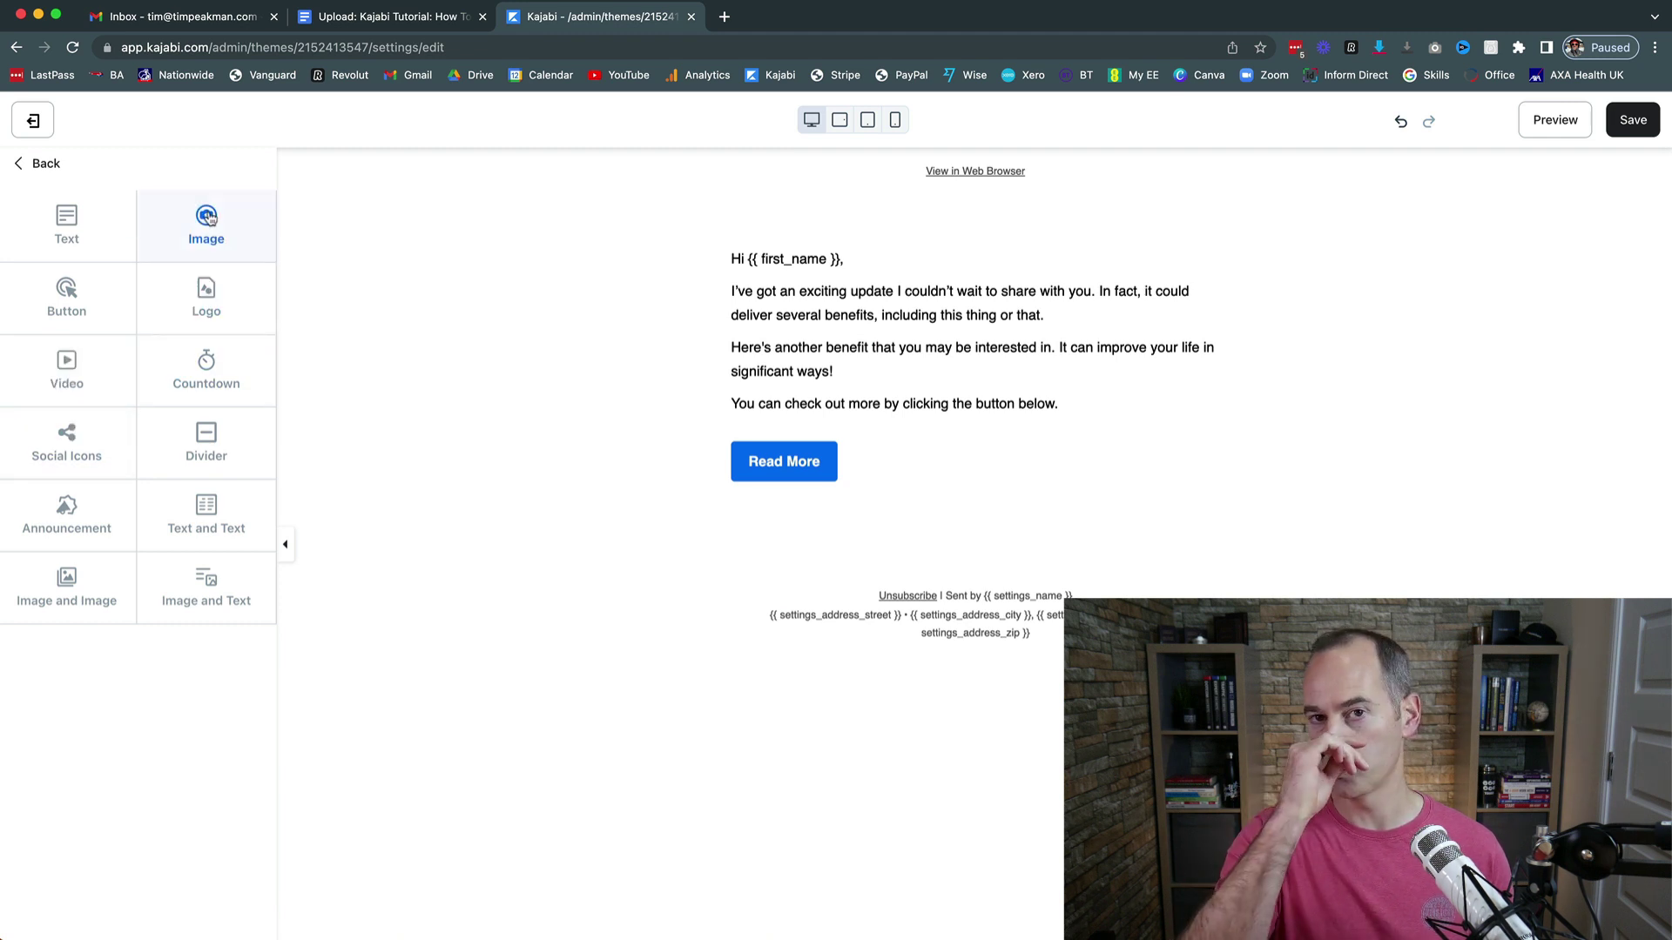
left_click(47, 164)
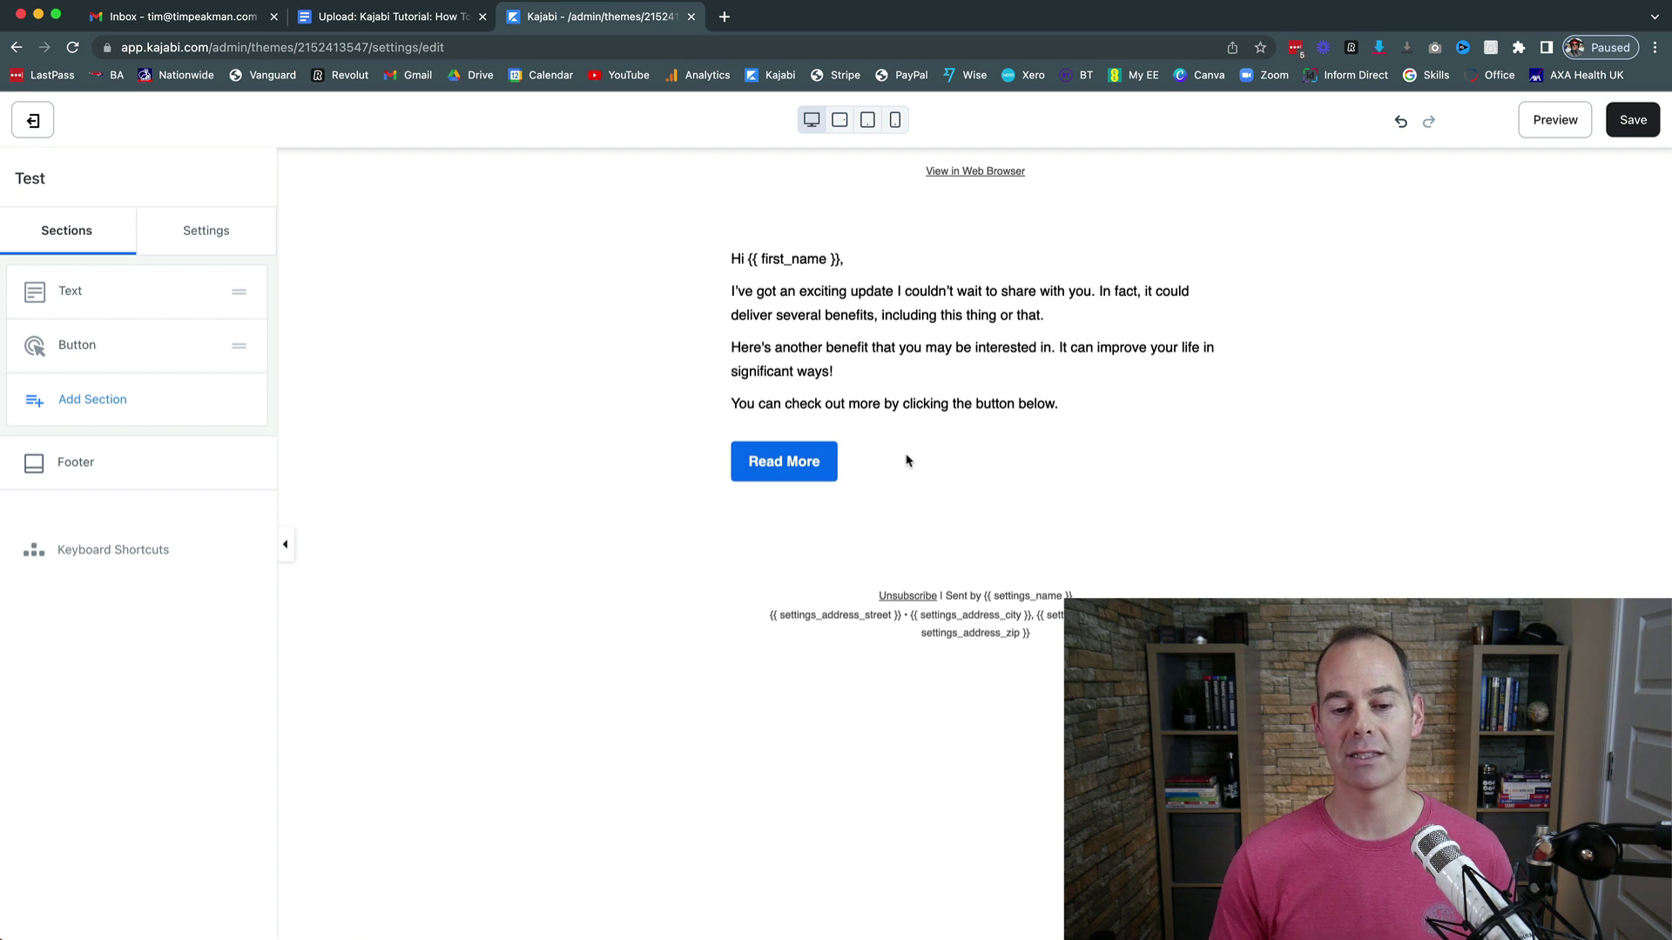
Set the email button's link text to "Wacth Video" and select its destination URL.
left_click(775, 462)
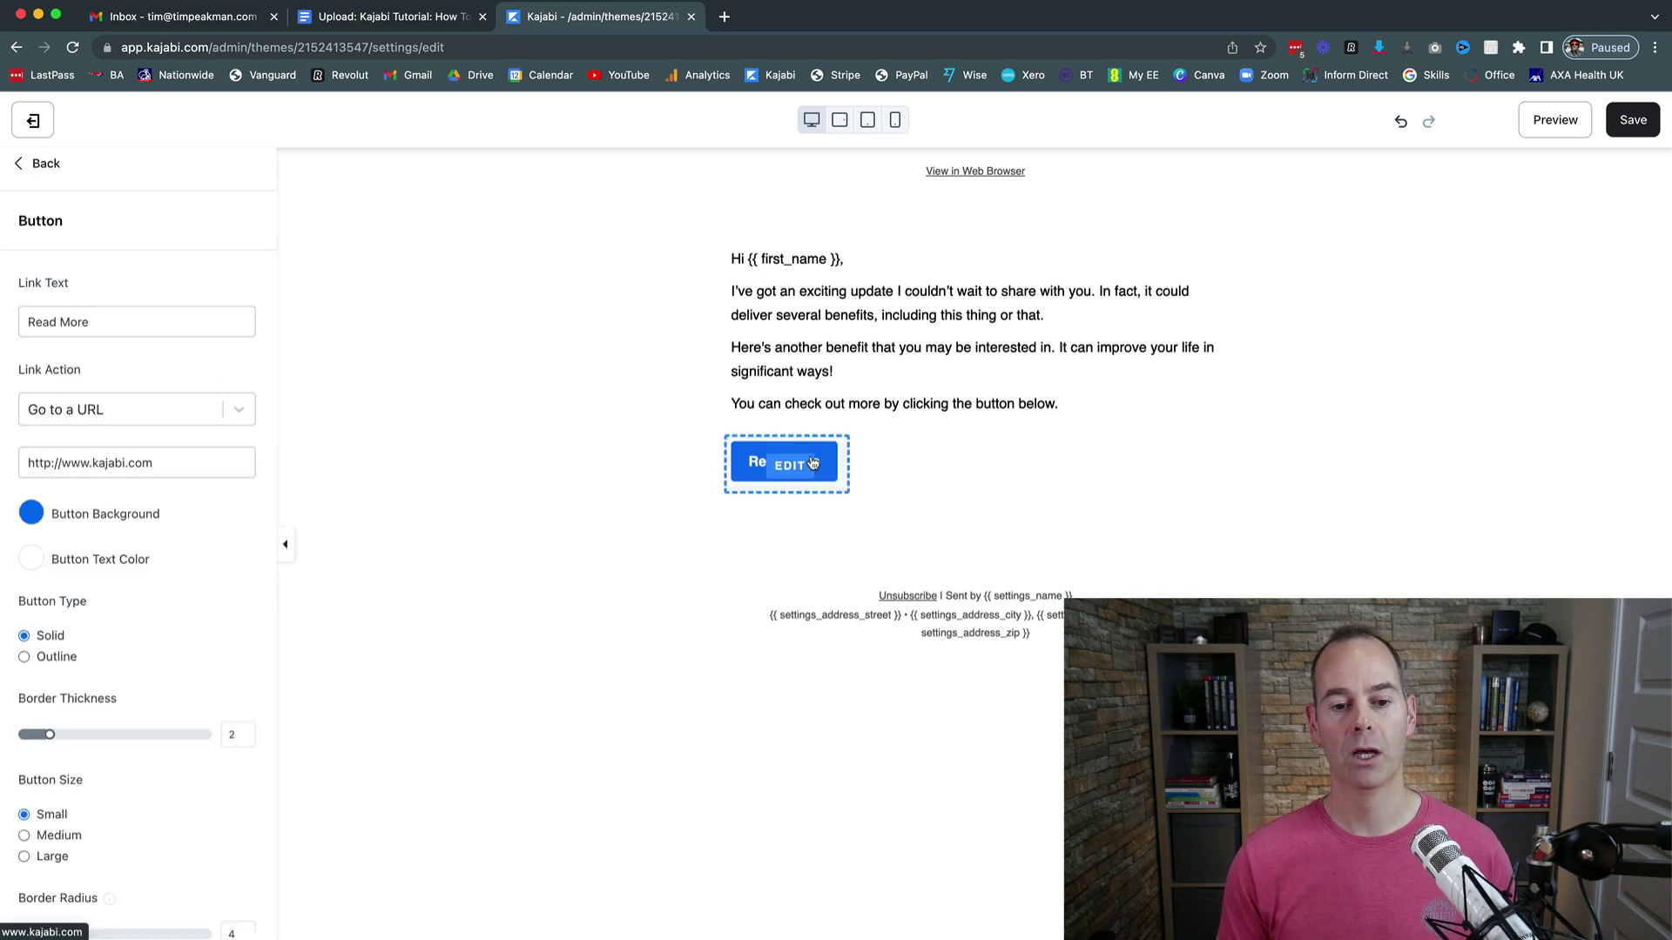
triple_click(47, 320)
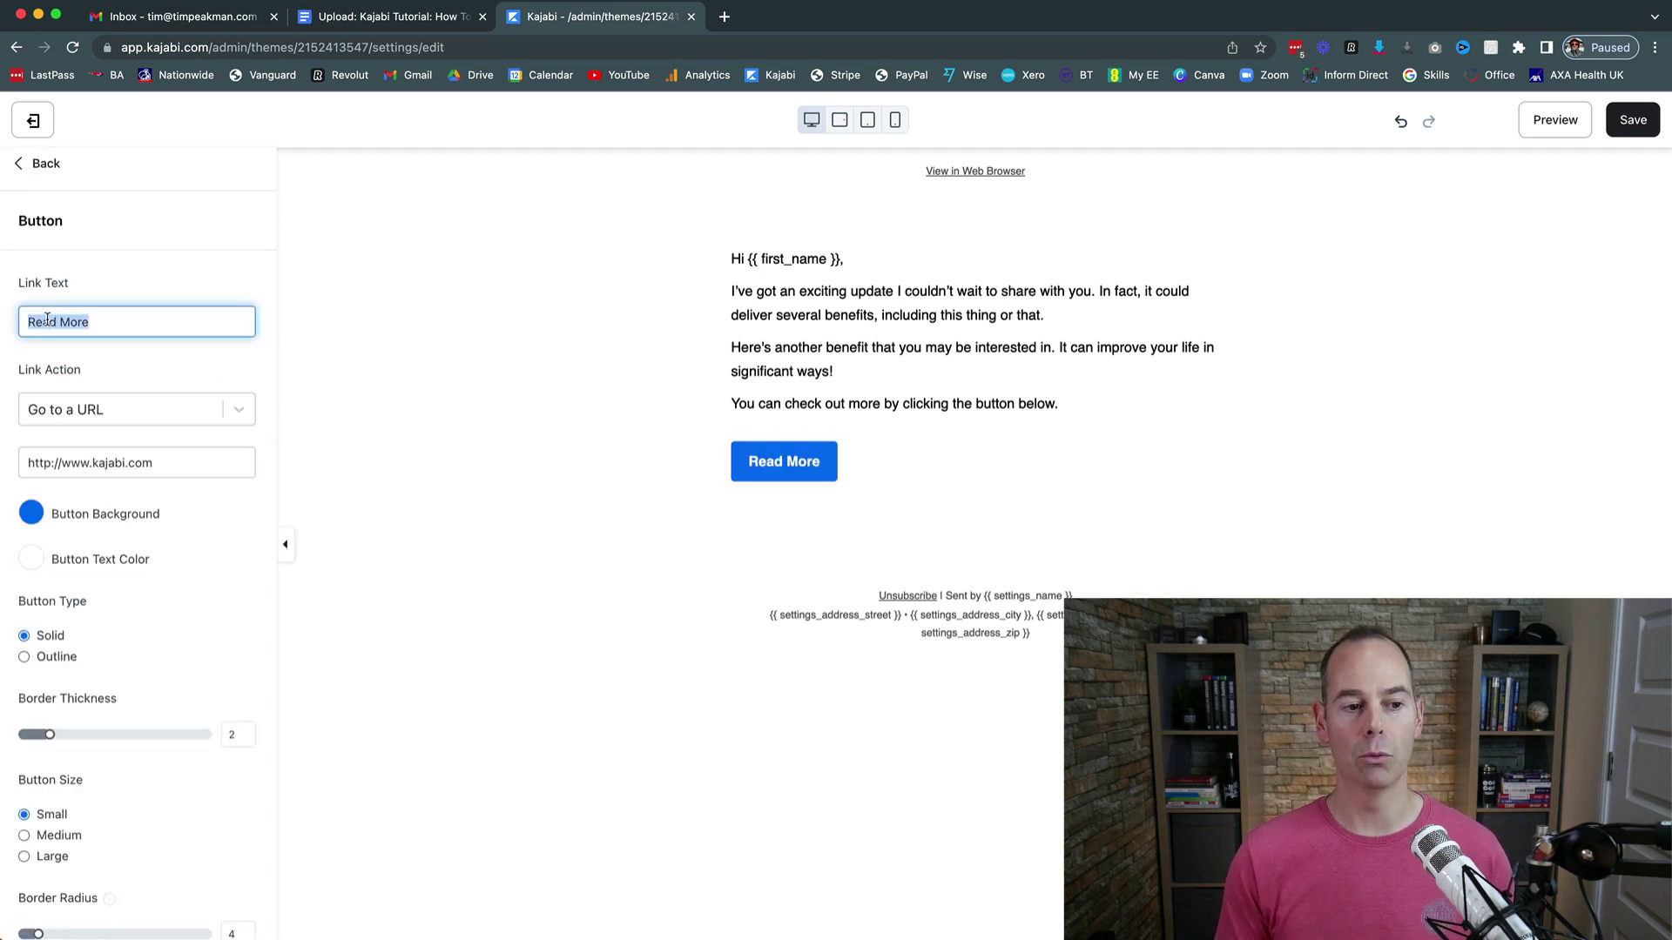
type("Wacth ")
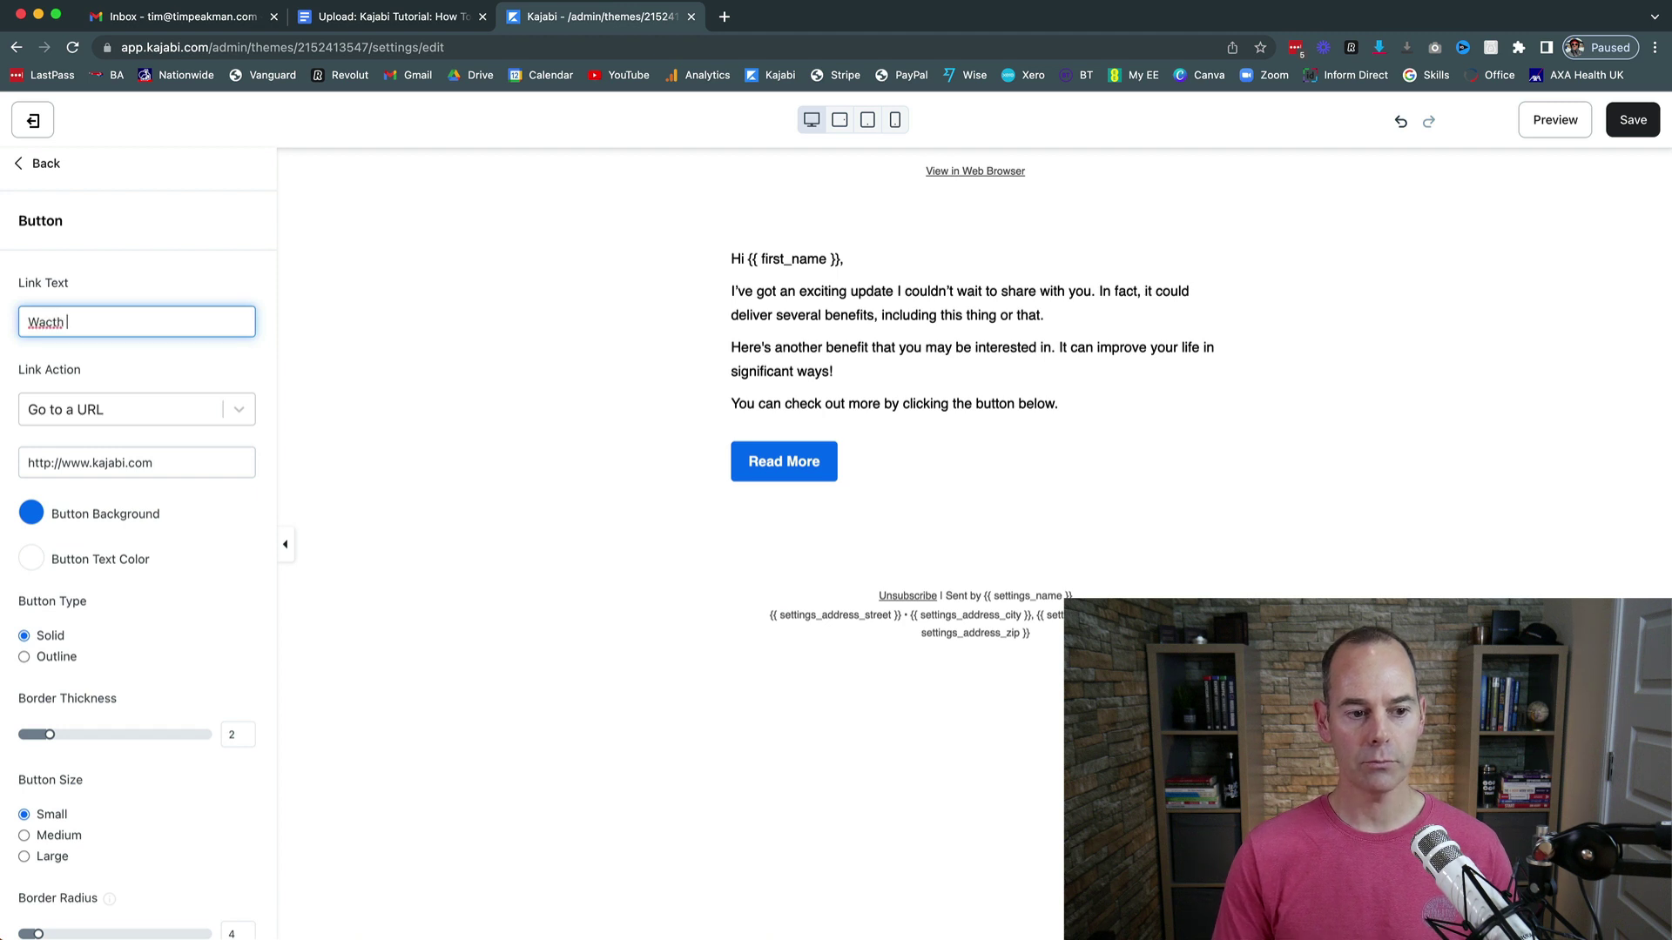
type("Video")
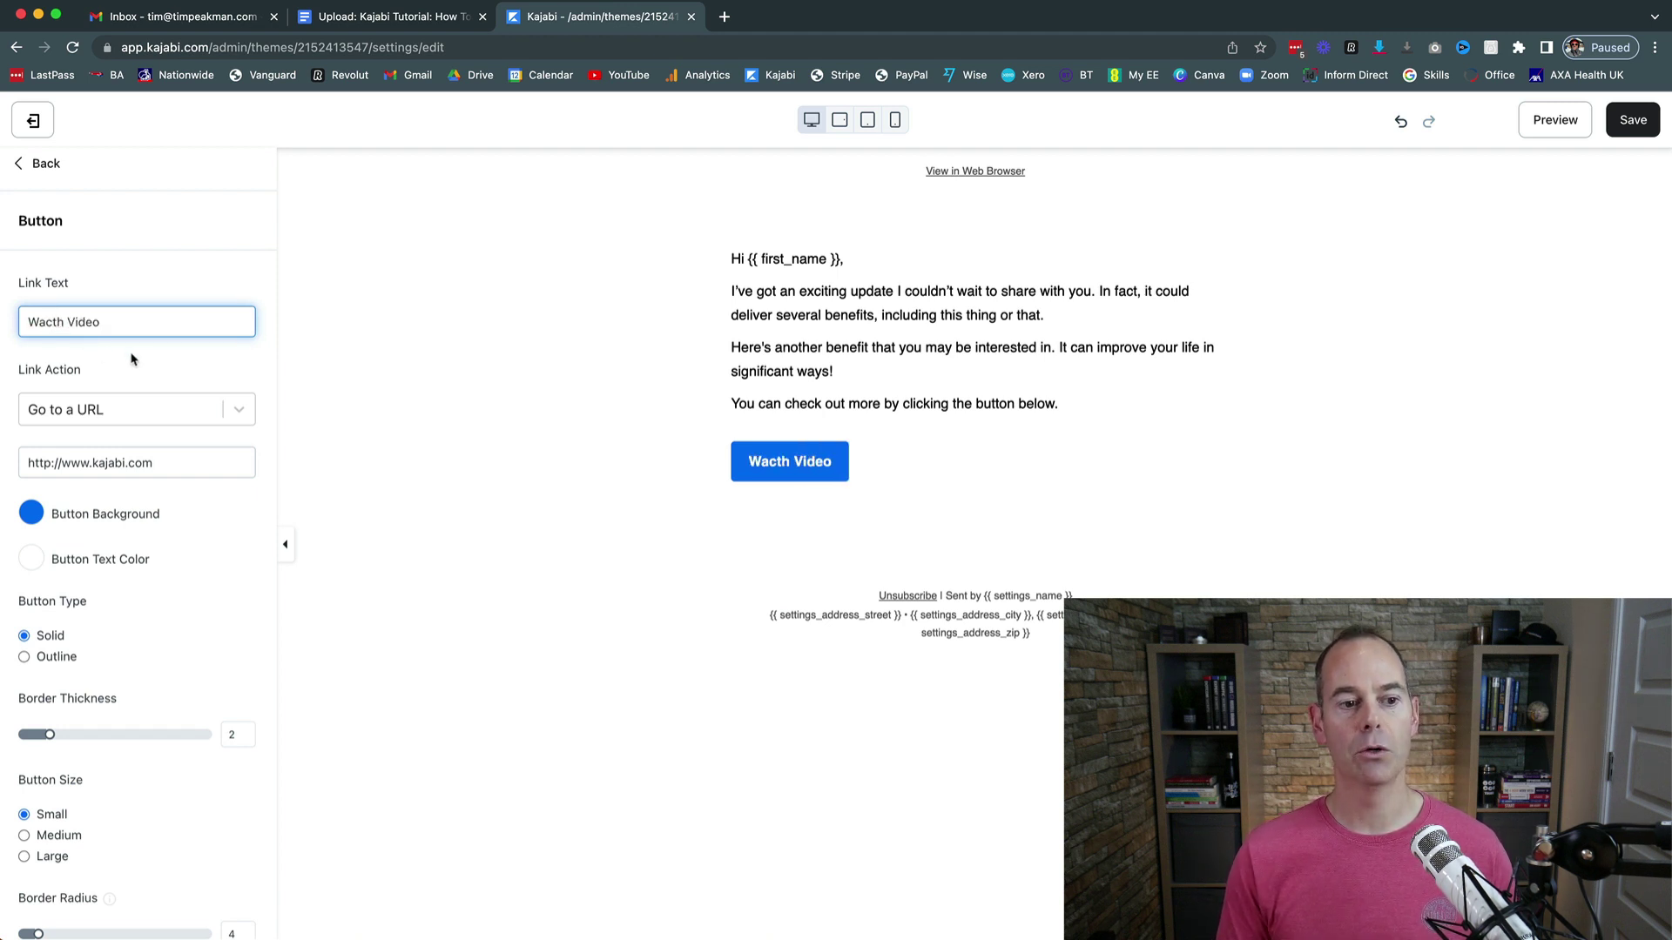
left_click(132, 359)
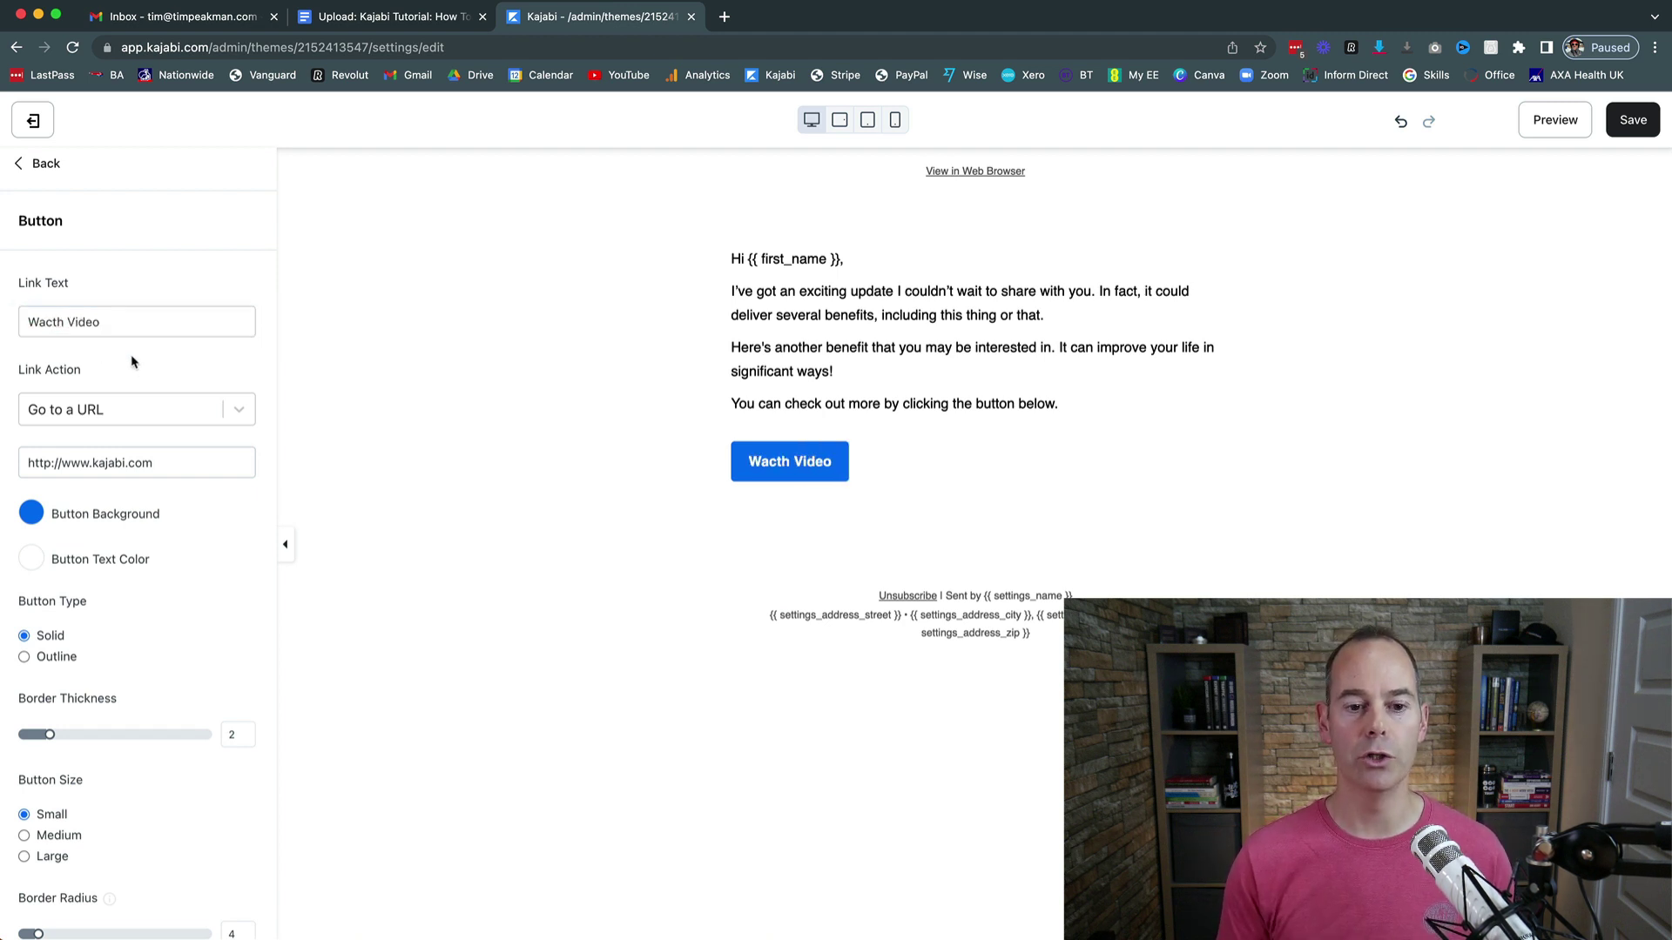
triple_click(117, 463)
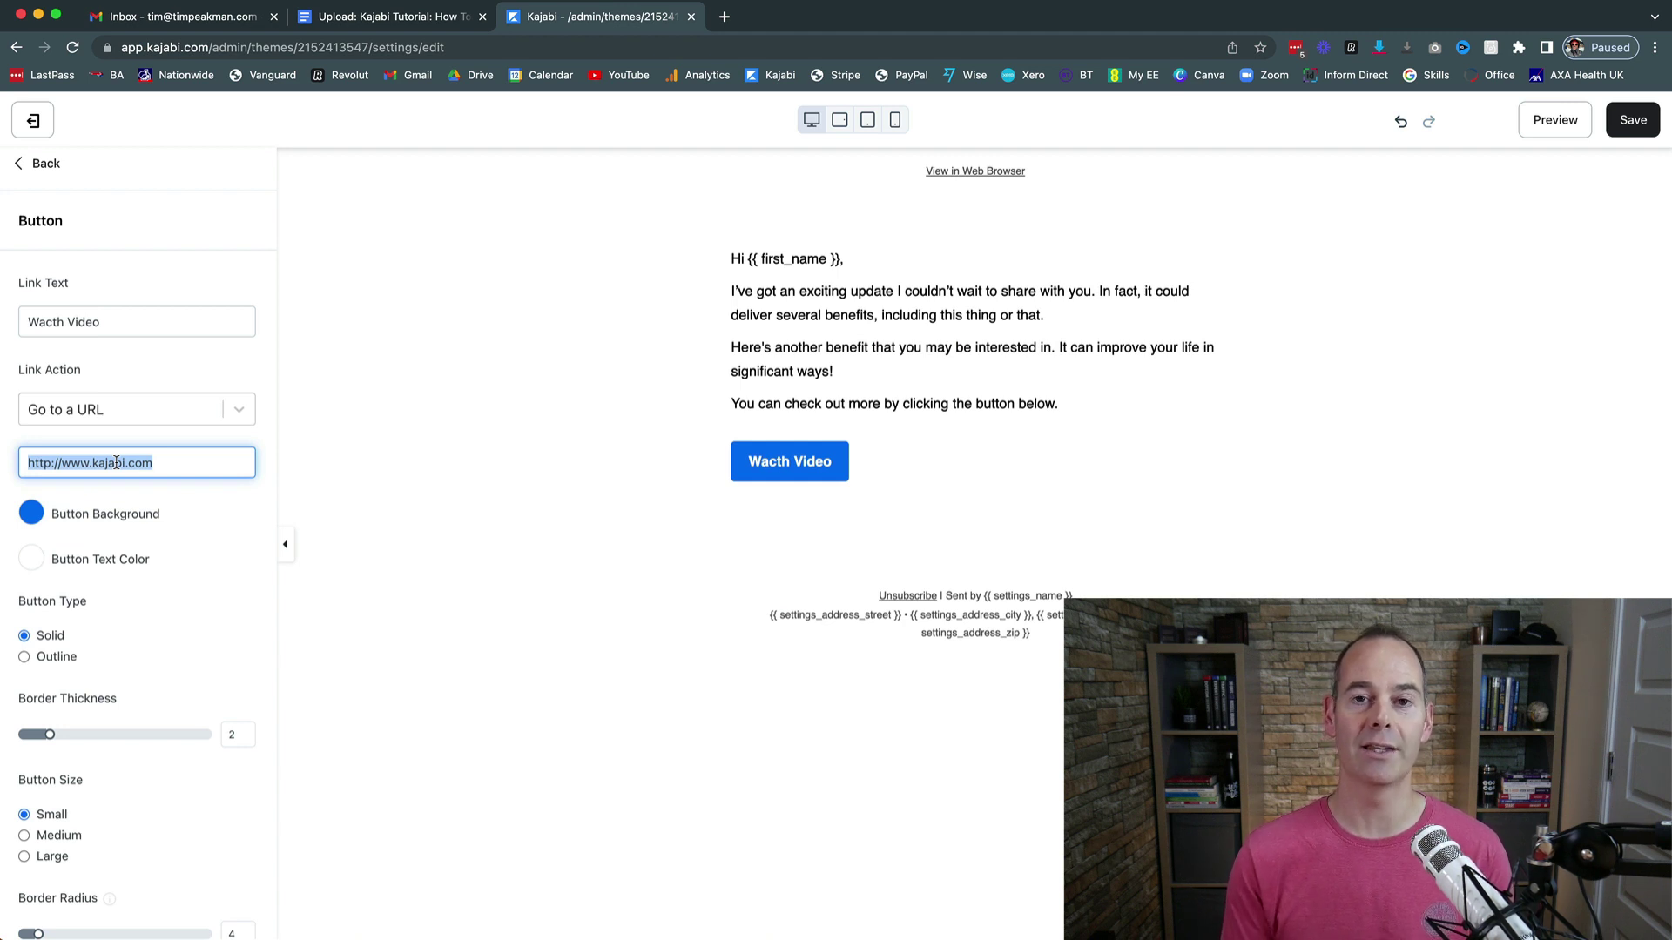
Change the button's background to the lighter blue preset color.
left_click(32, 517)
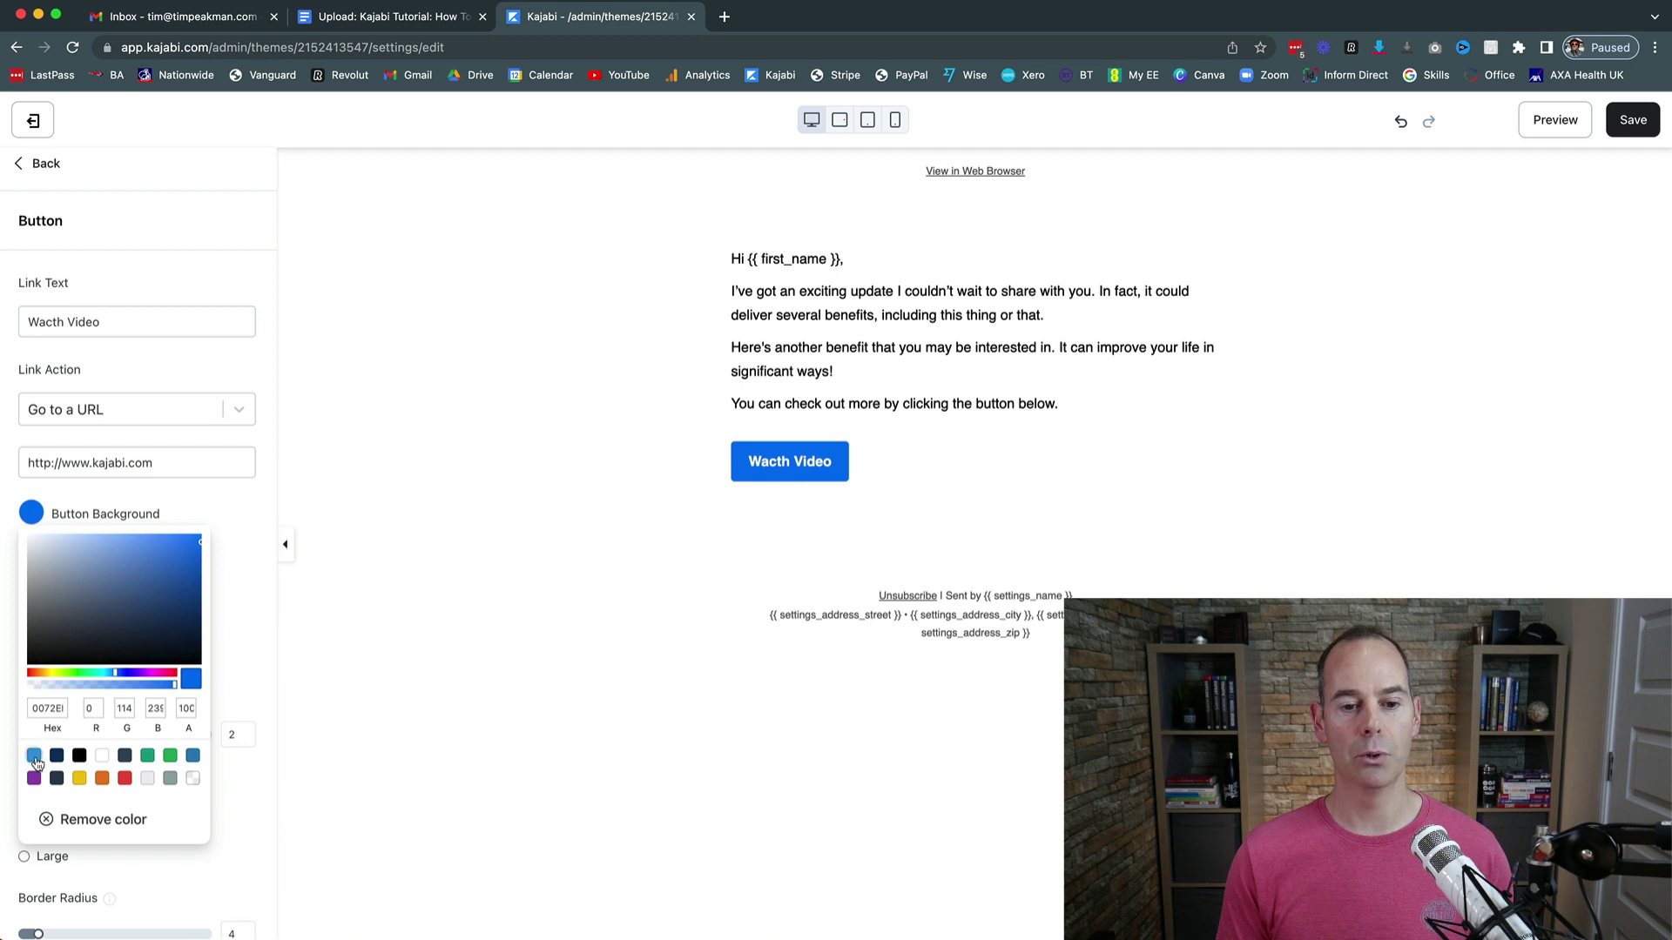
left_click(36, 762)
left_click(247, 661)
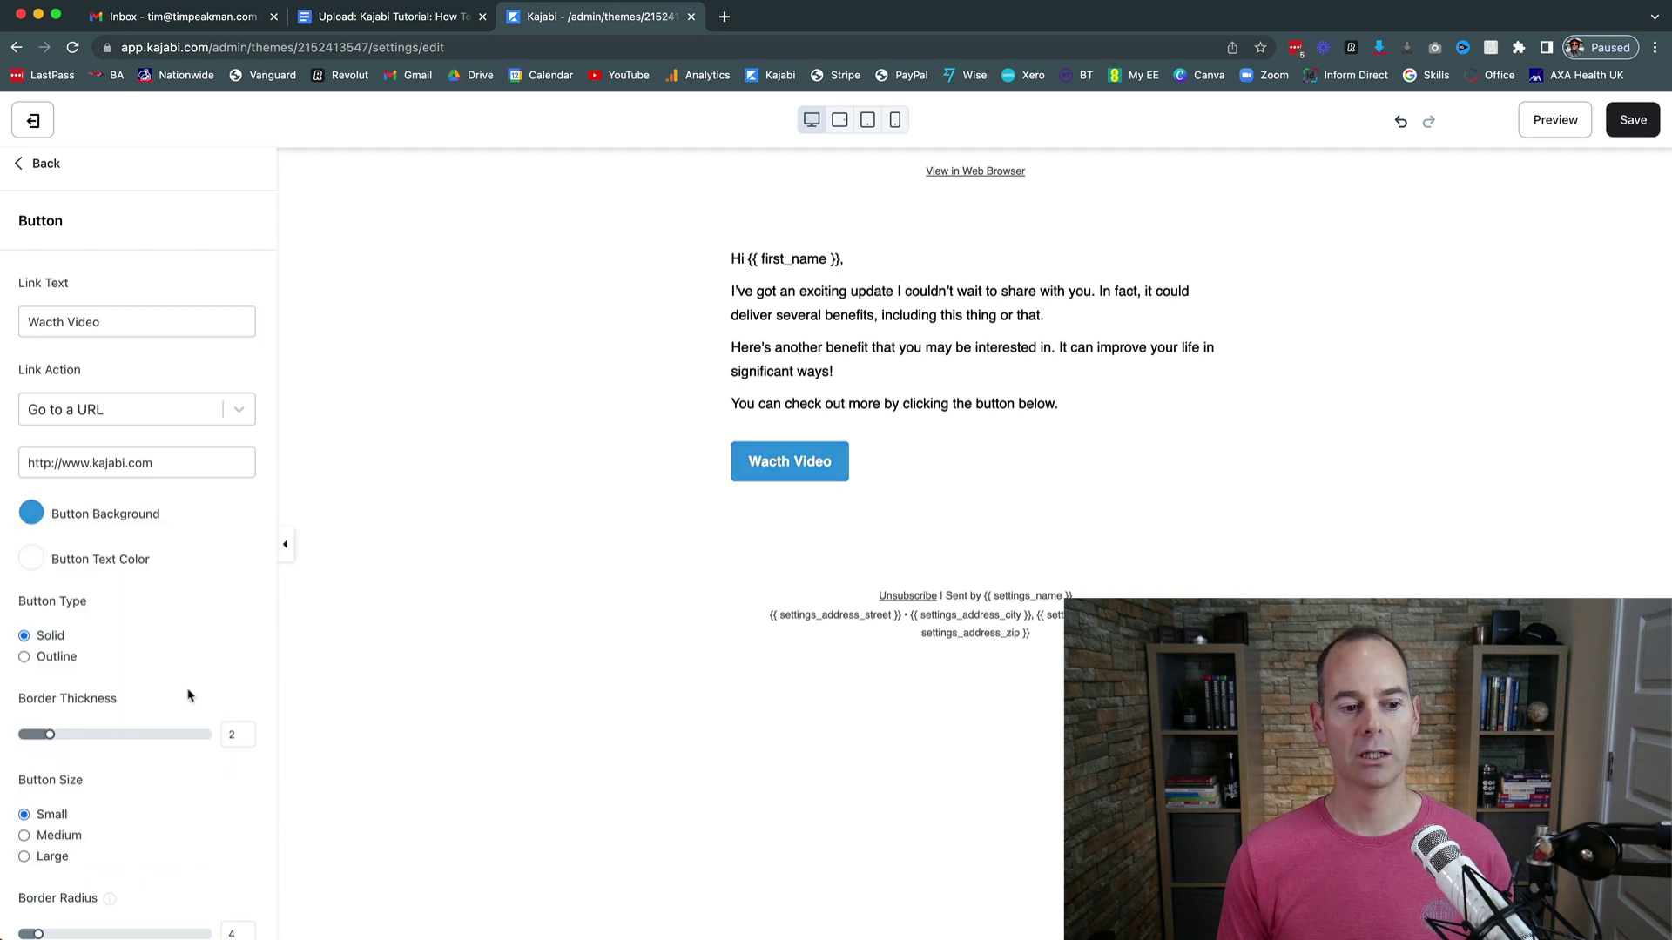
Try the Large button size, settle on Medium, and save the email.
scroll(188, 695, "down", 2)
left_click(48, 751)
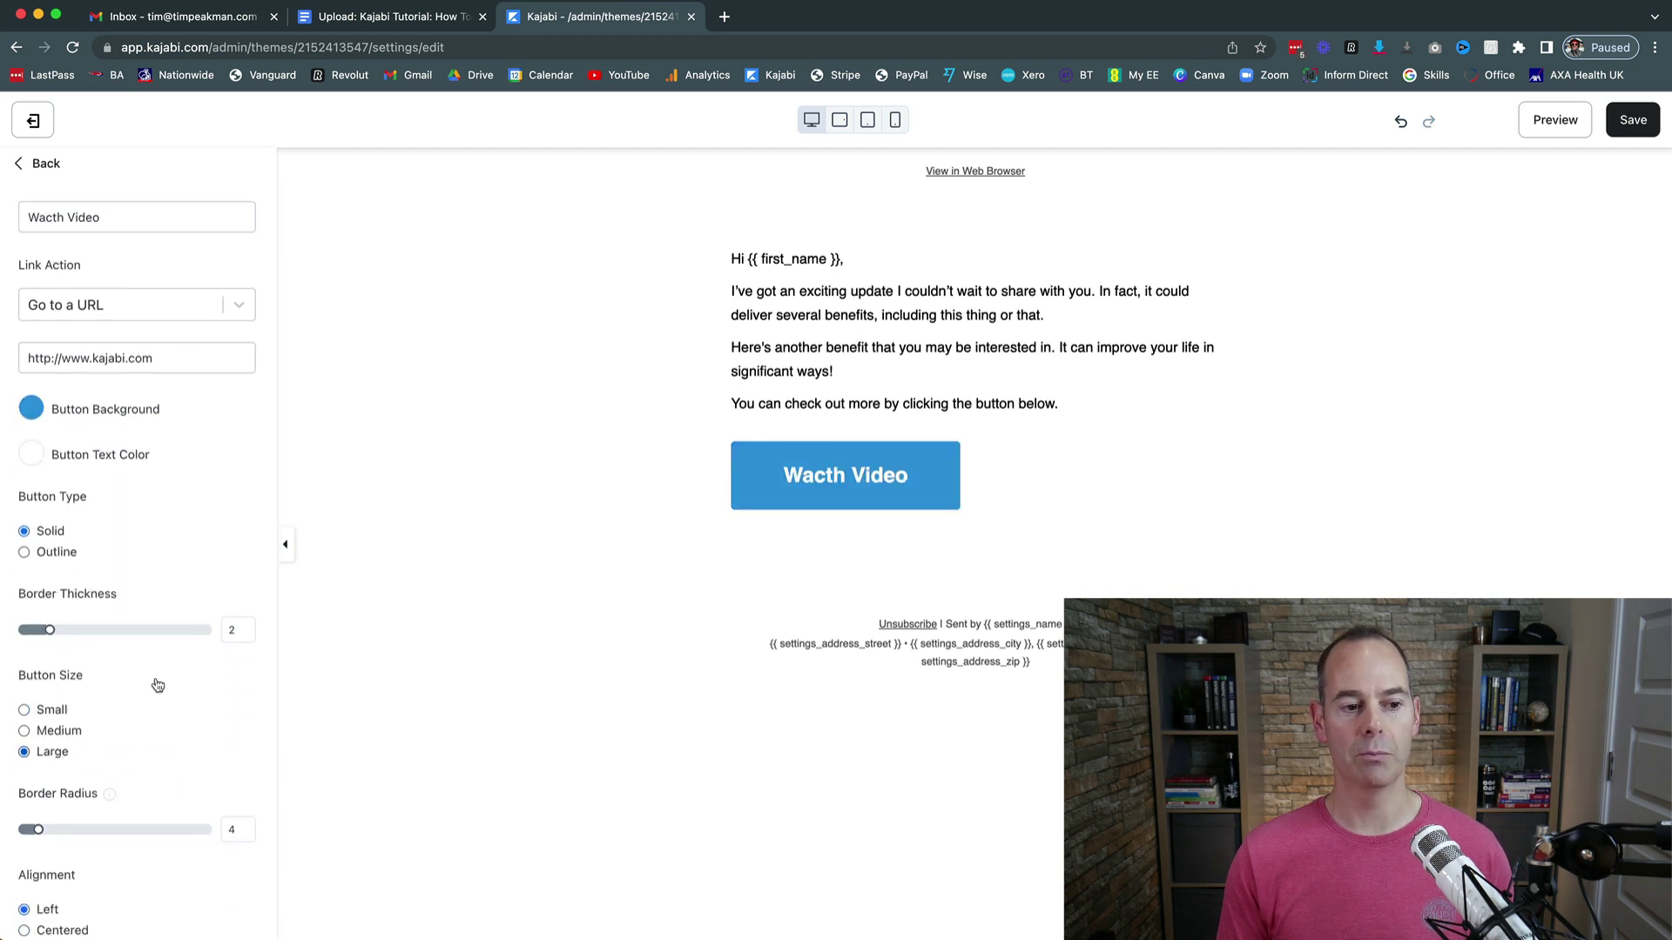
left_click(54, 732)
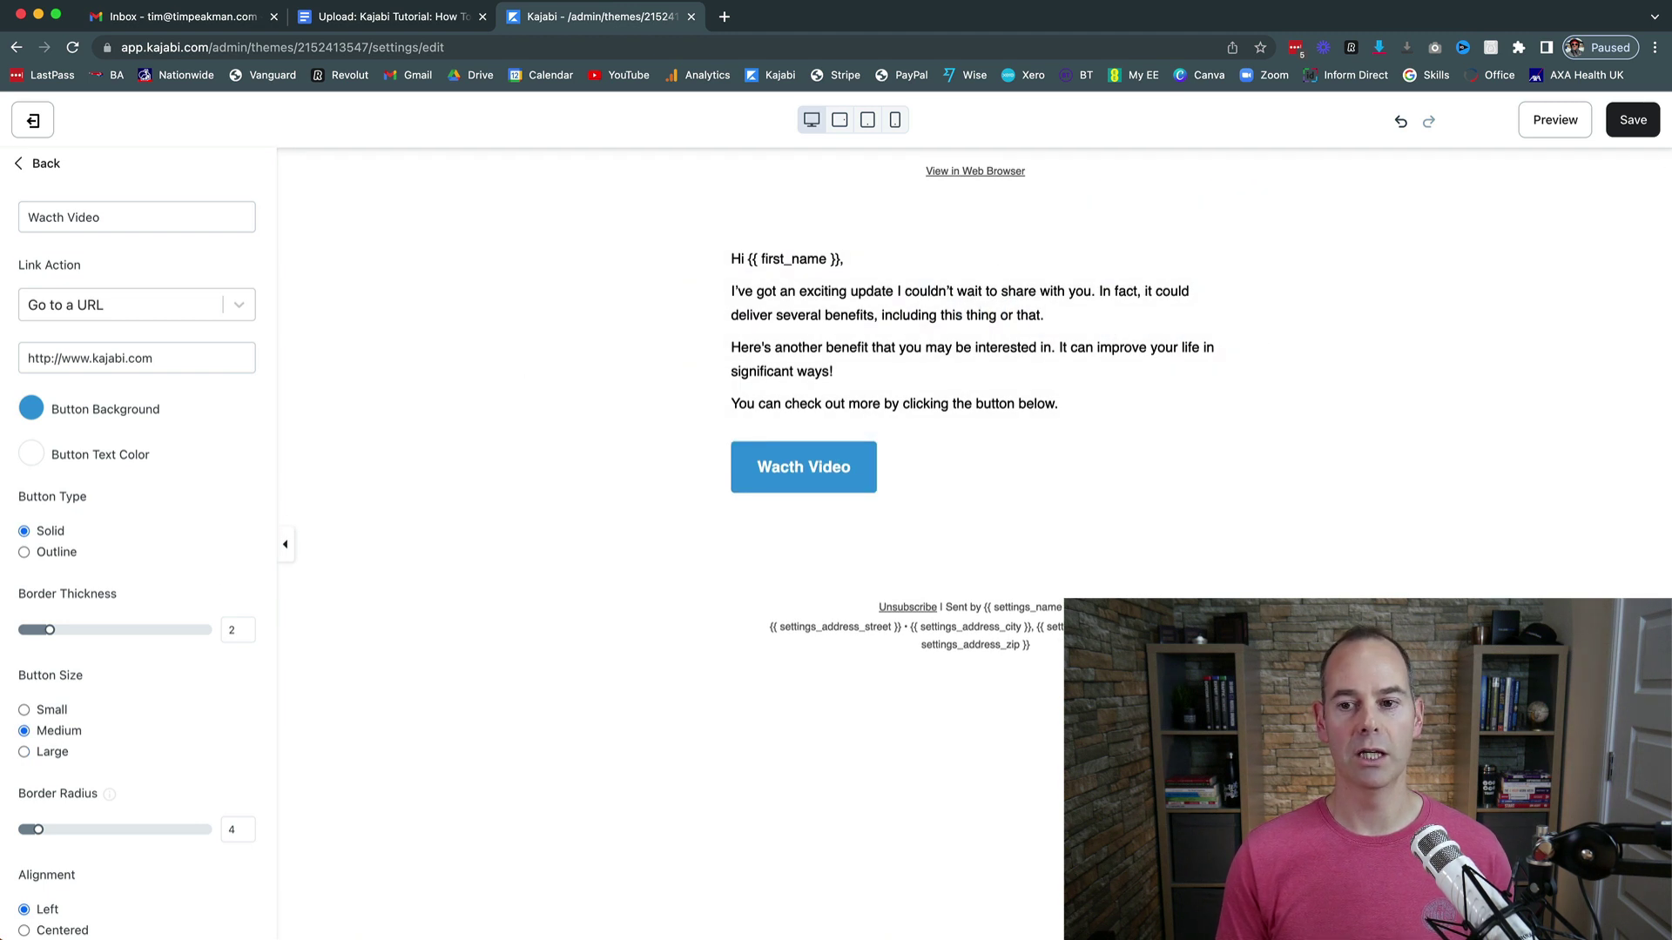
left_click(1630, 122)
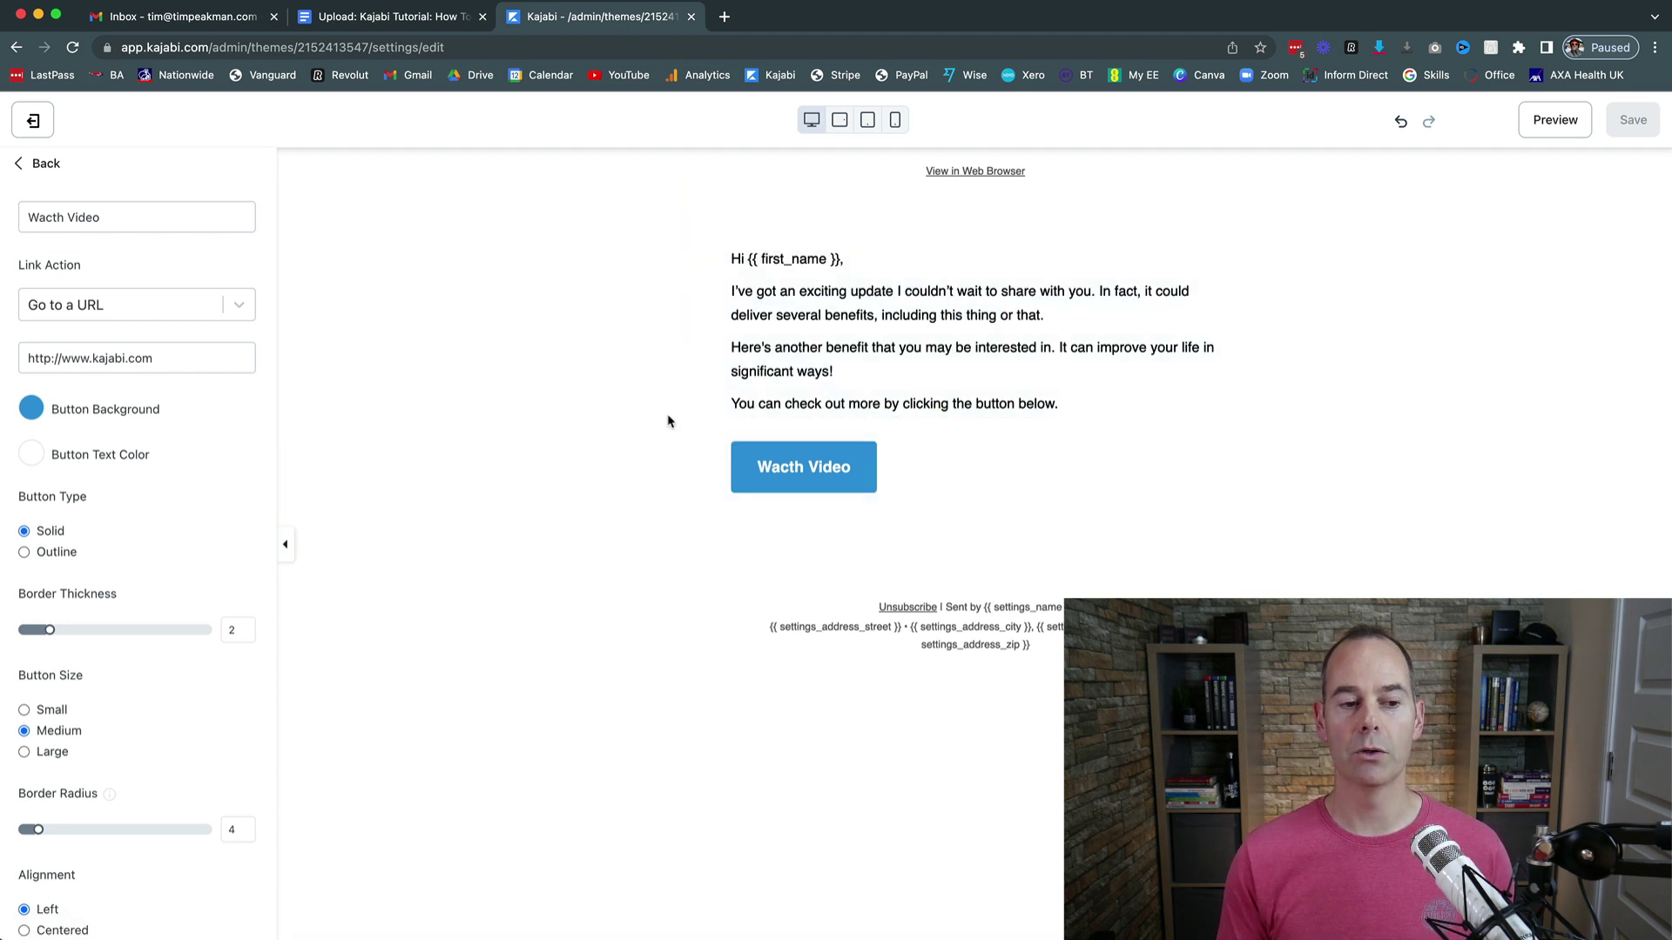
Go back to the section types and preview the Image, Logo, Countdown and Divider sections in the email.
scroll(153, 344, "up", 2)
left_click(48, 164)
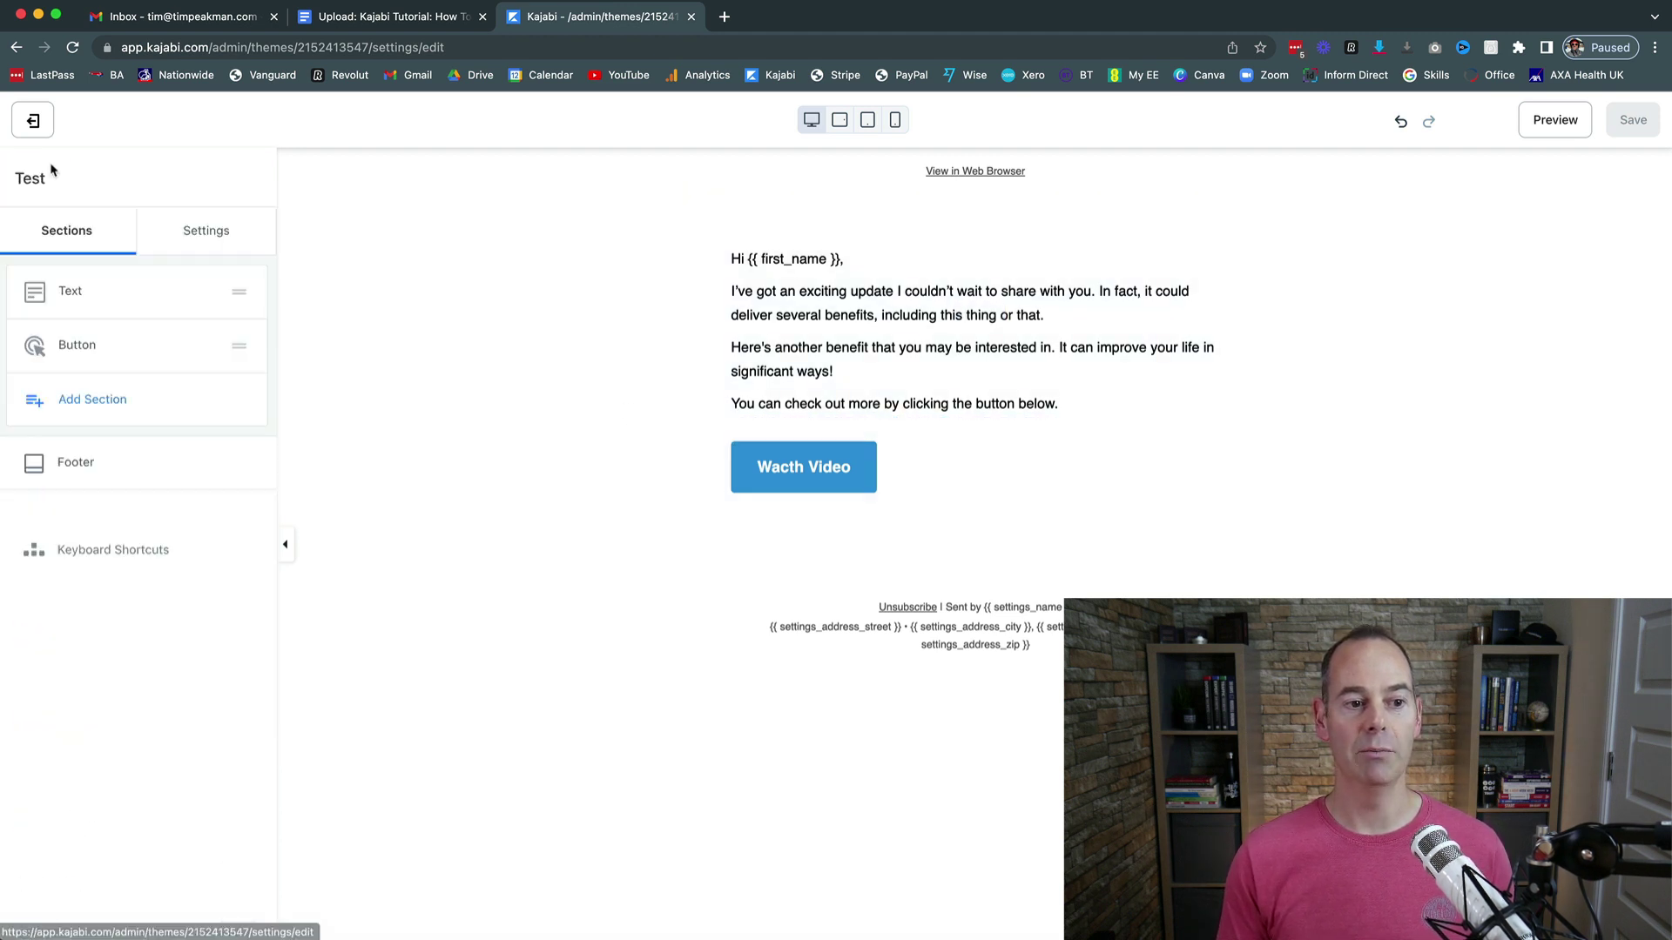
left_click(96, 401)
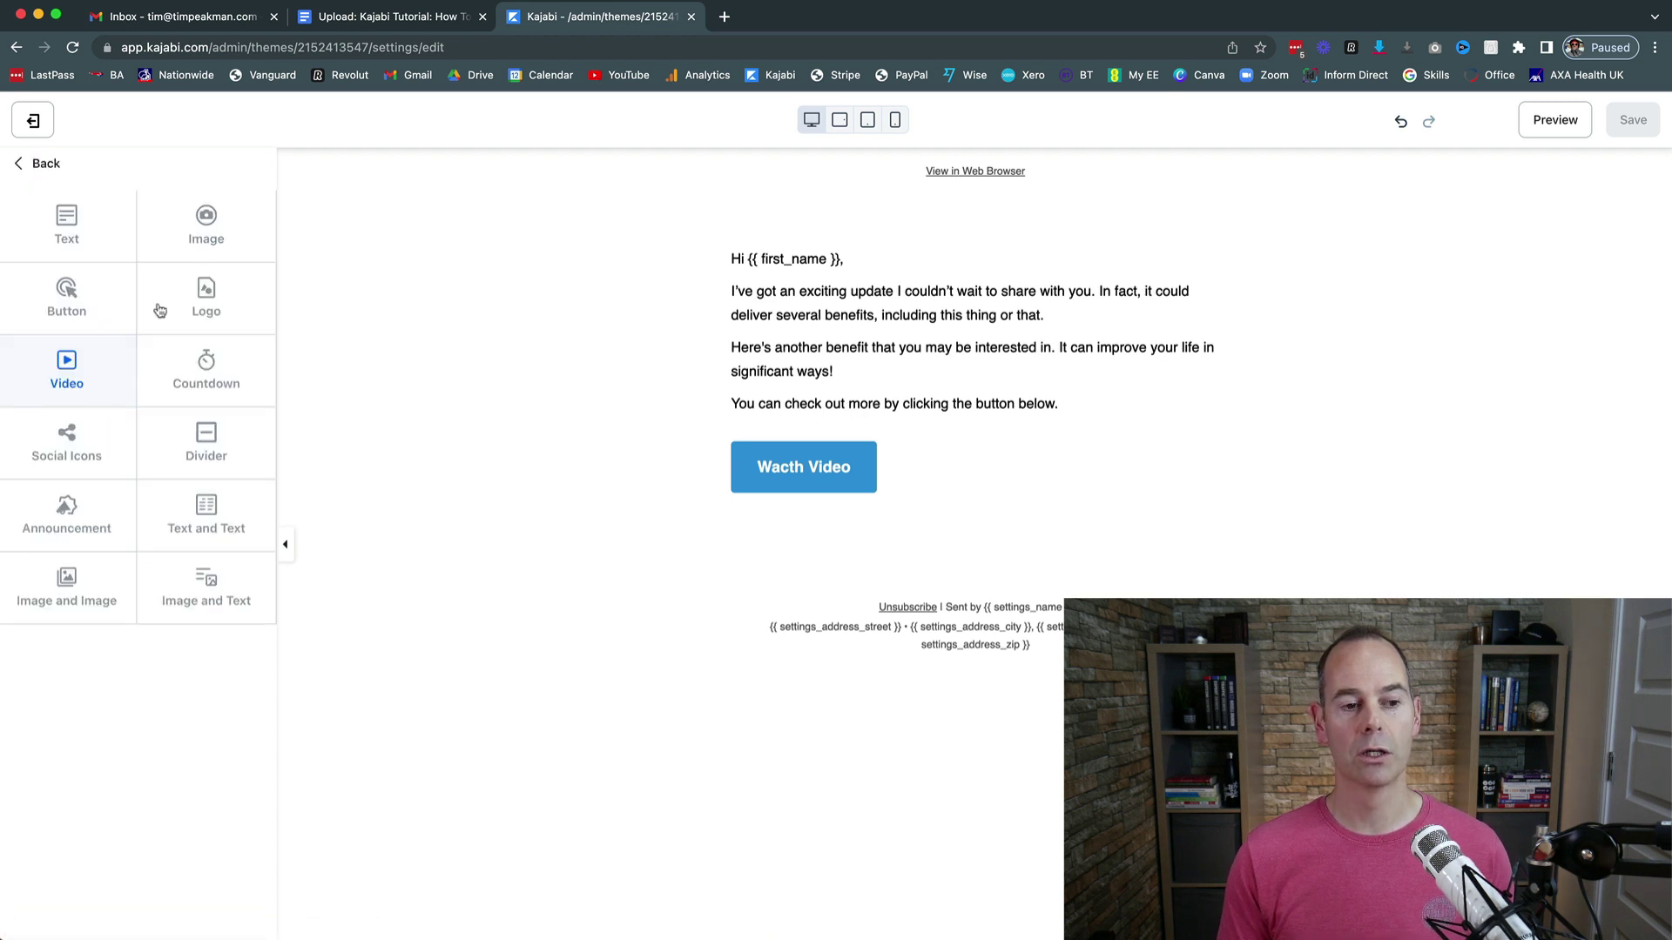
left_click(199, 215)
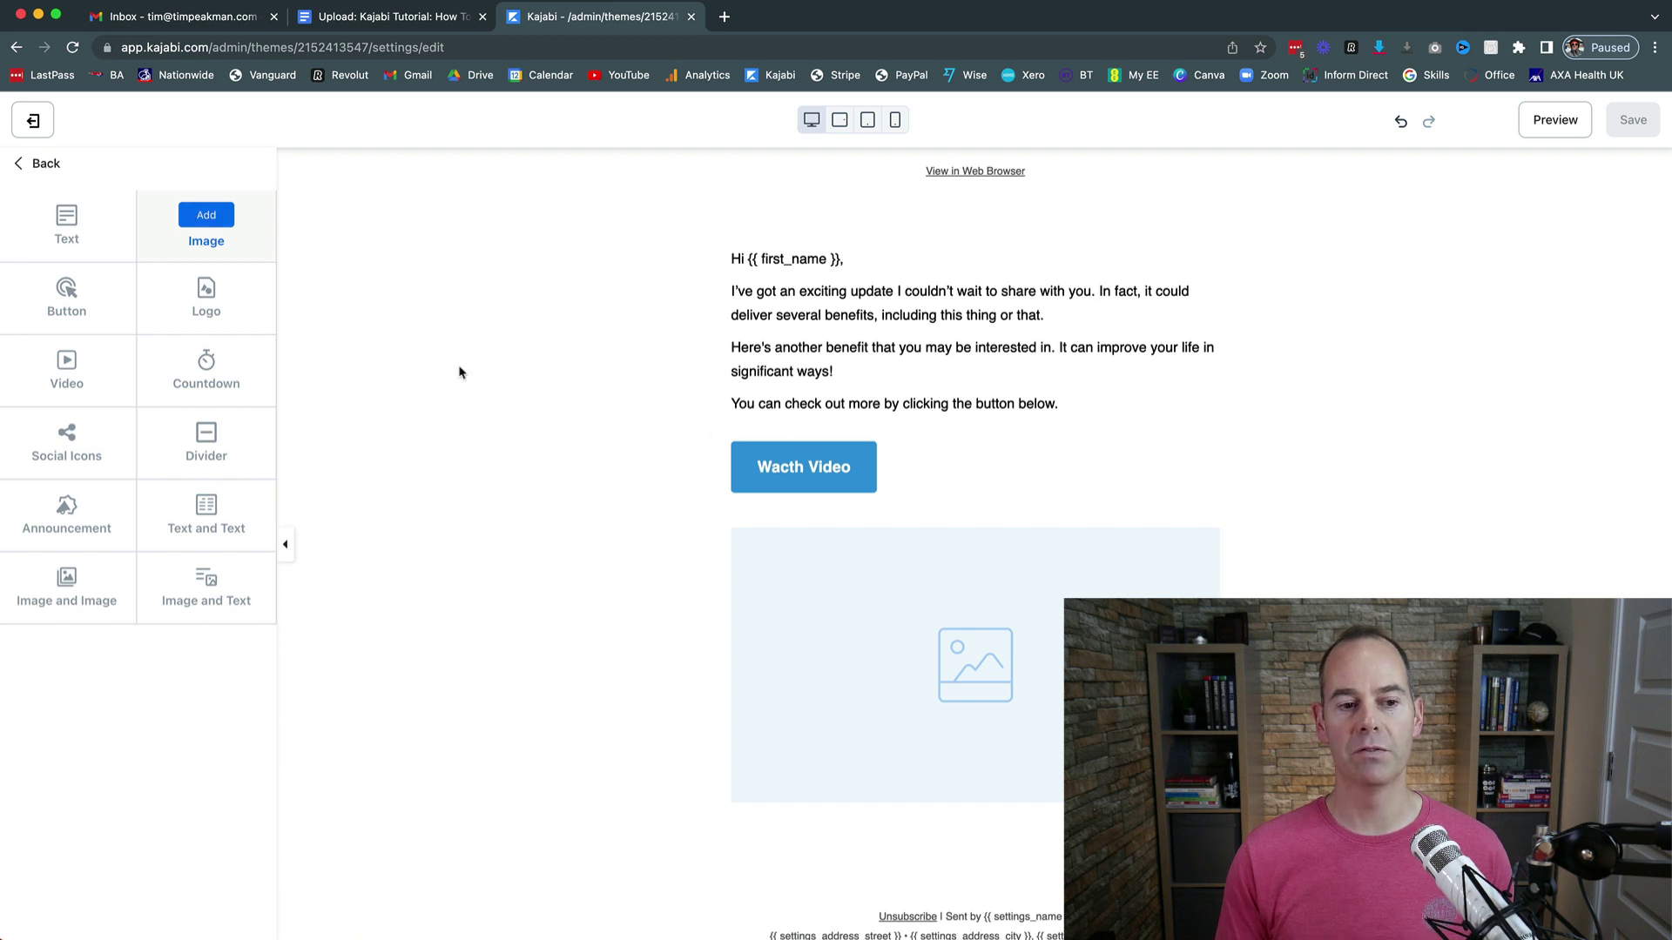
left_click(215, 296)
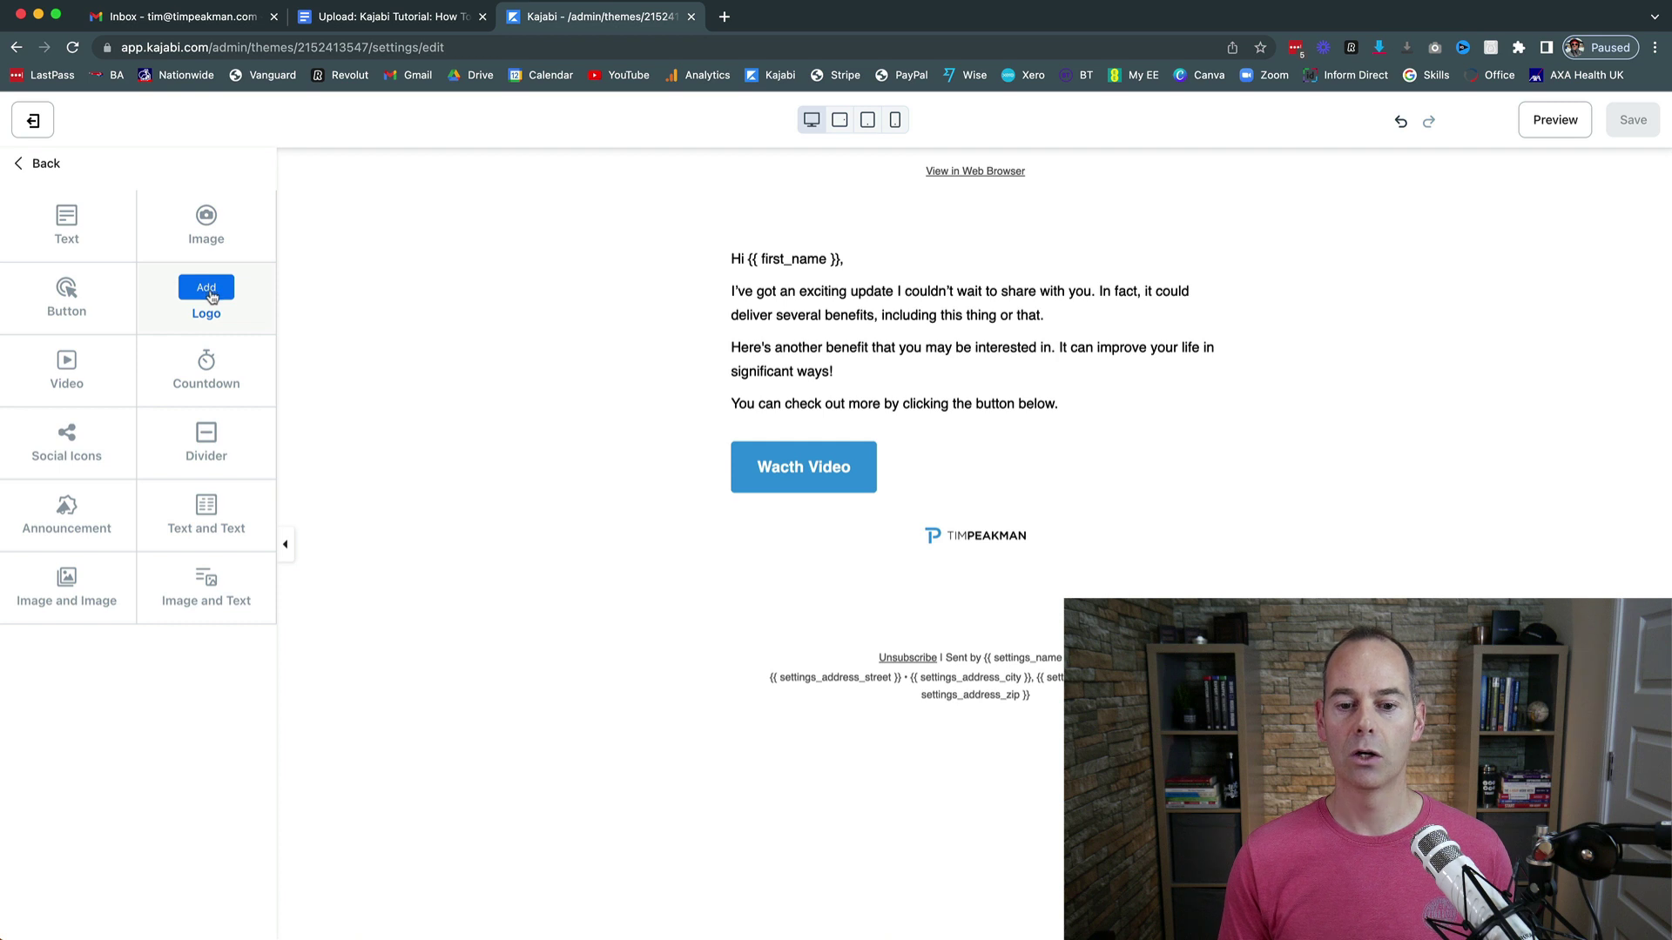
left_click(209, 372)
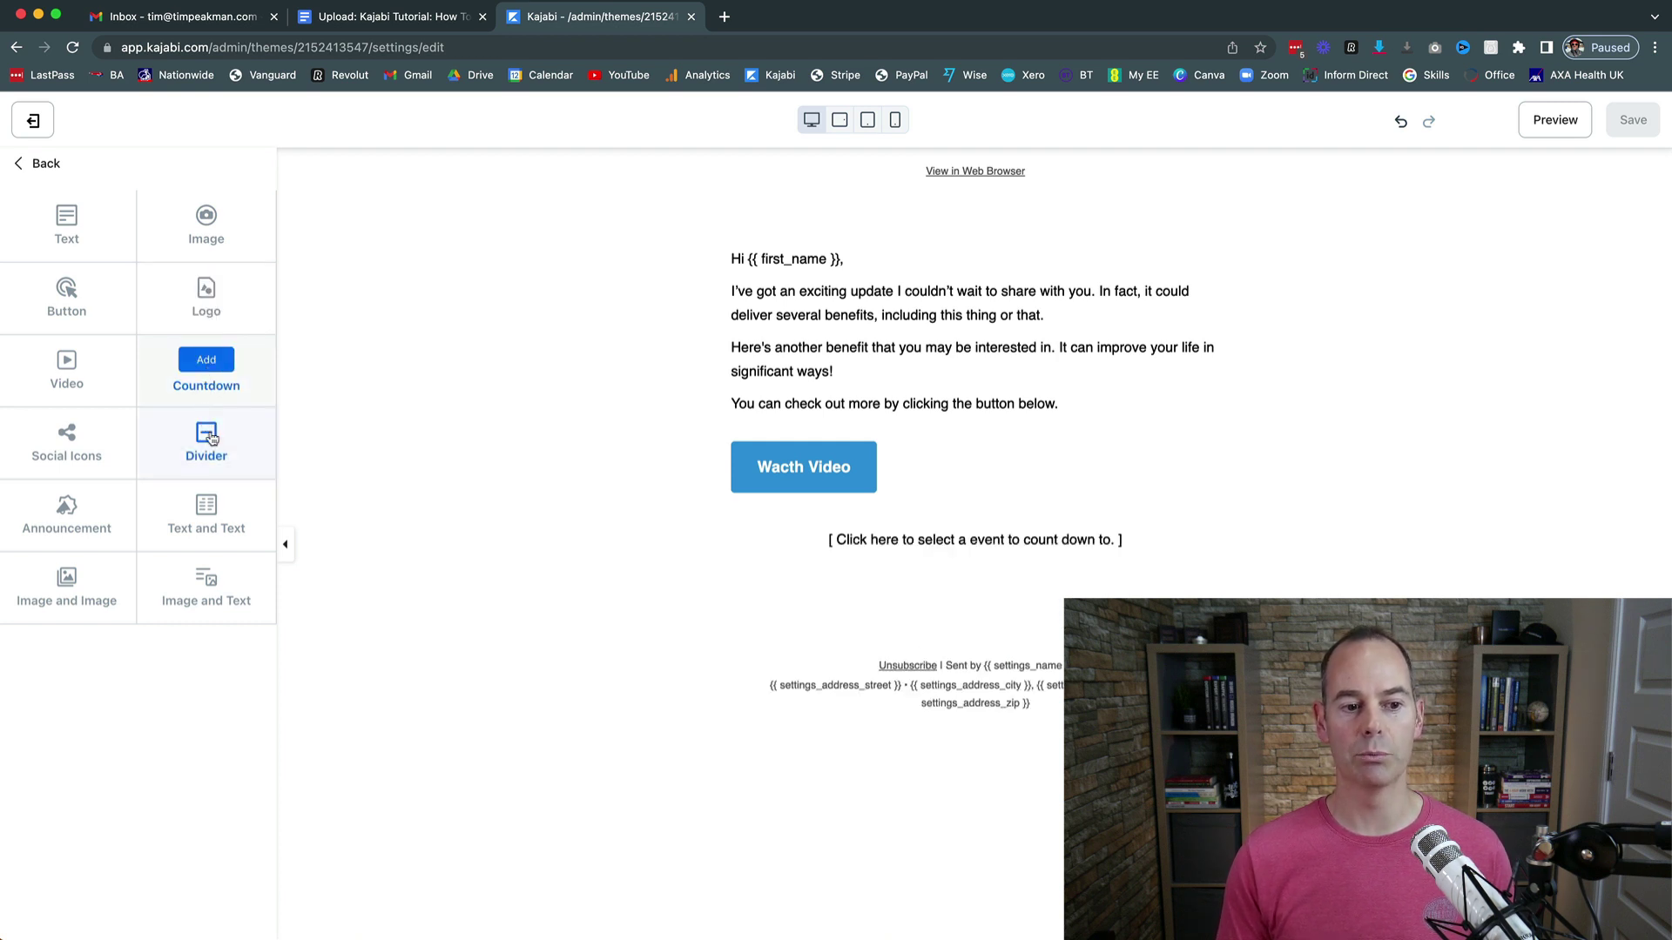
left_click(209, 433)
Add an Image section to the email and move it between the text and the button.
left_click(207, 220)
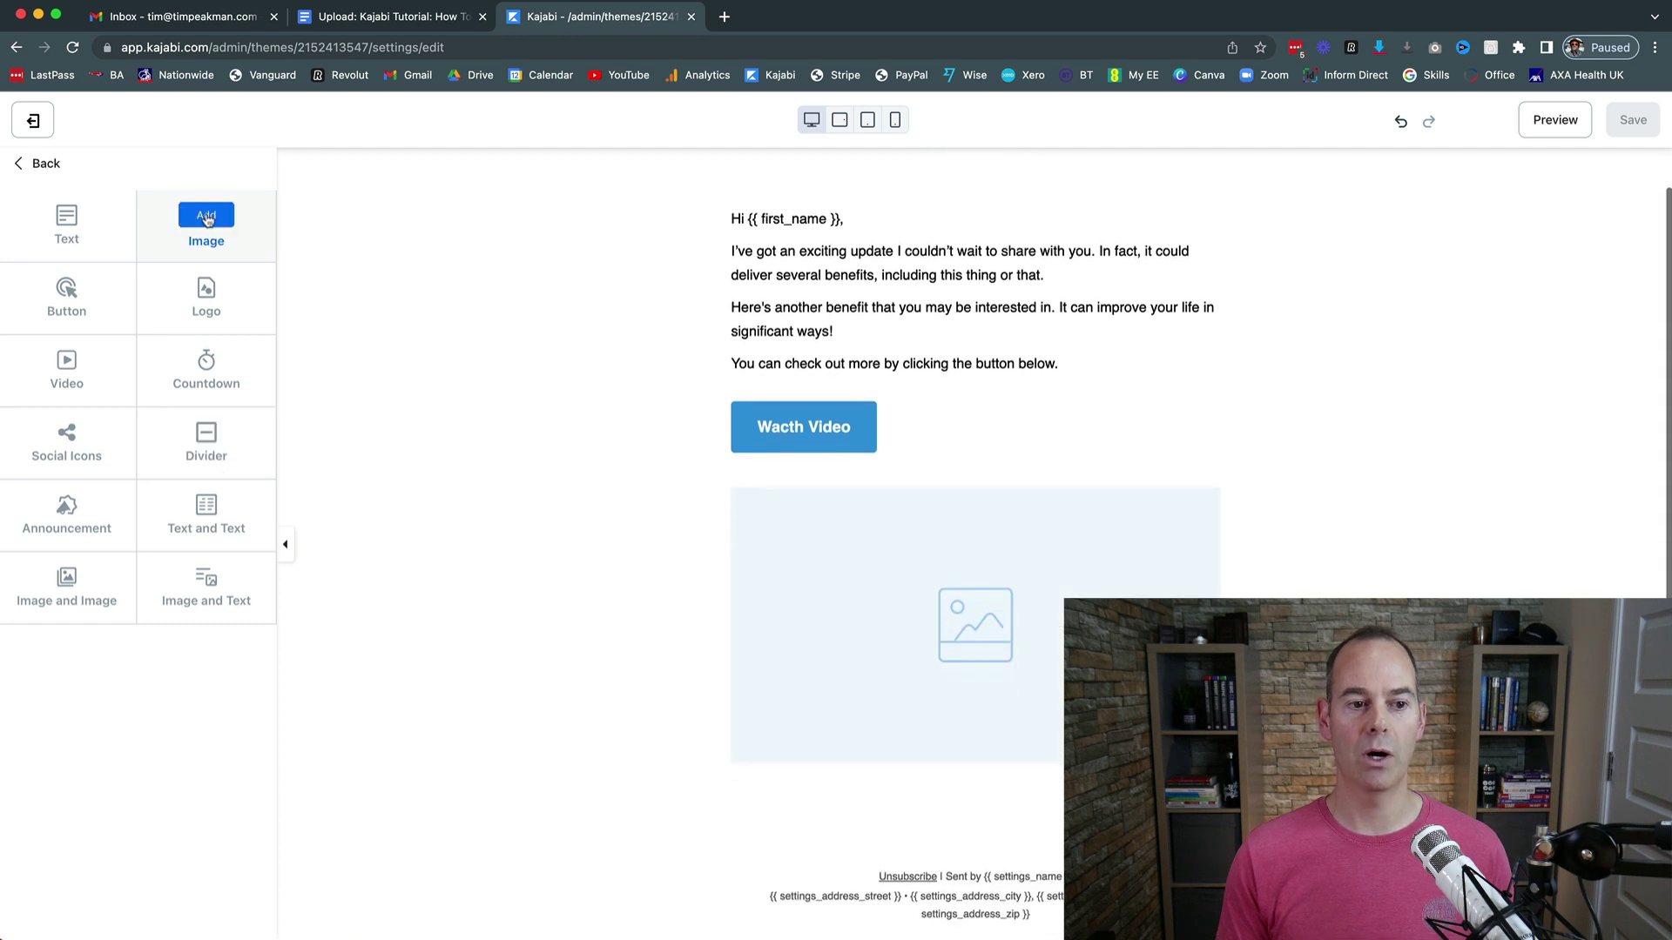
left_click(193, 216)
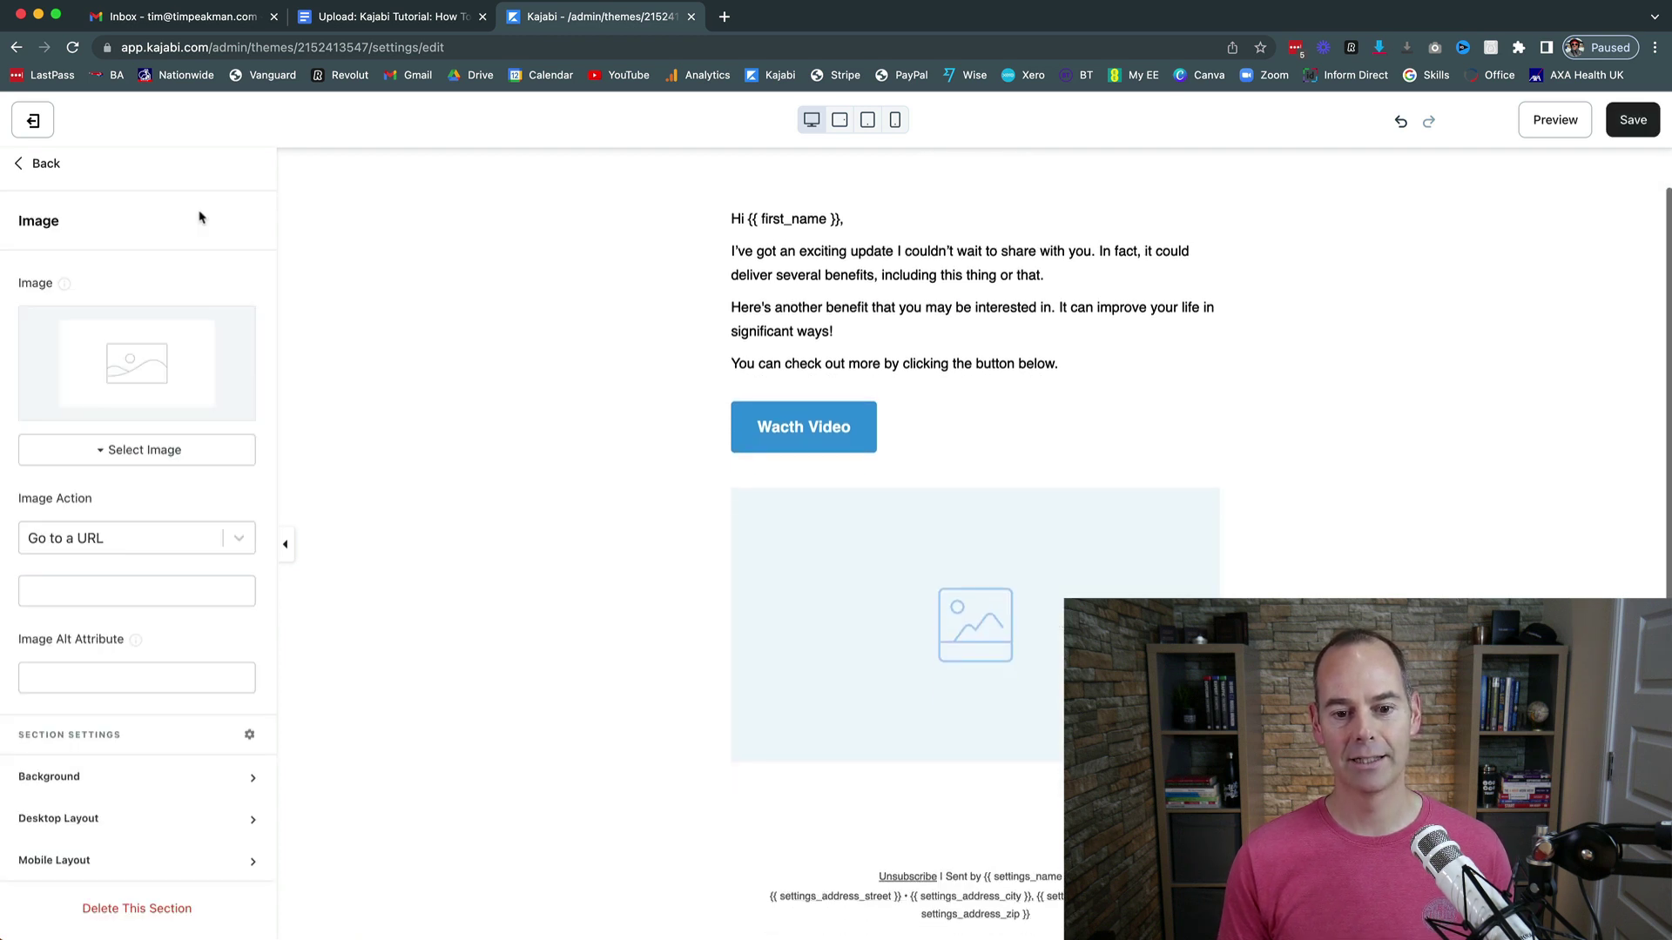
left_click(34, 171)
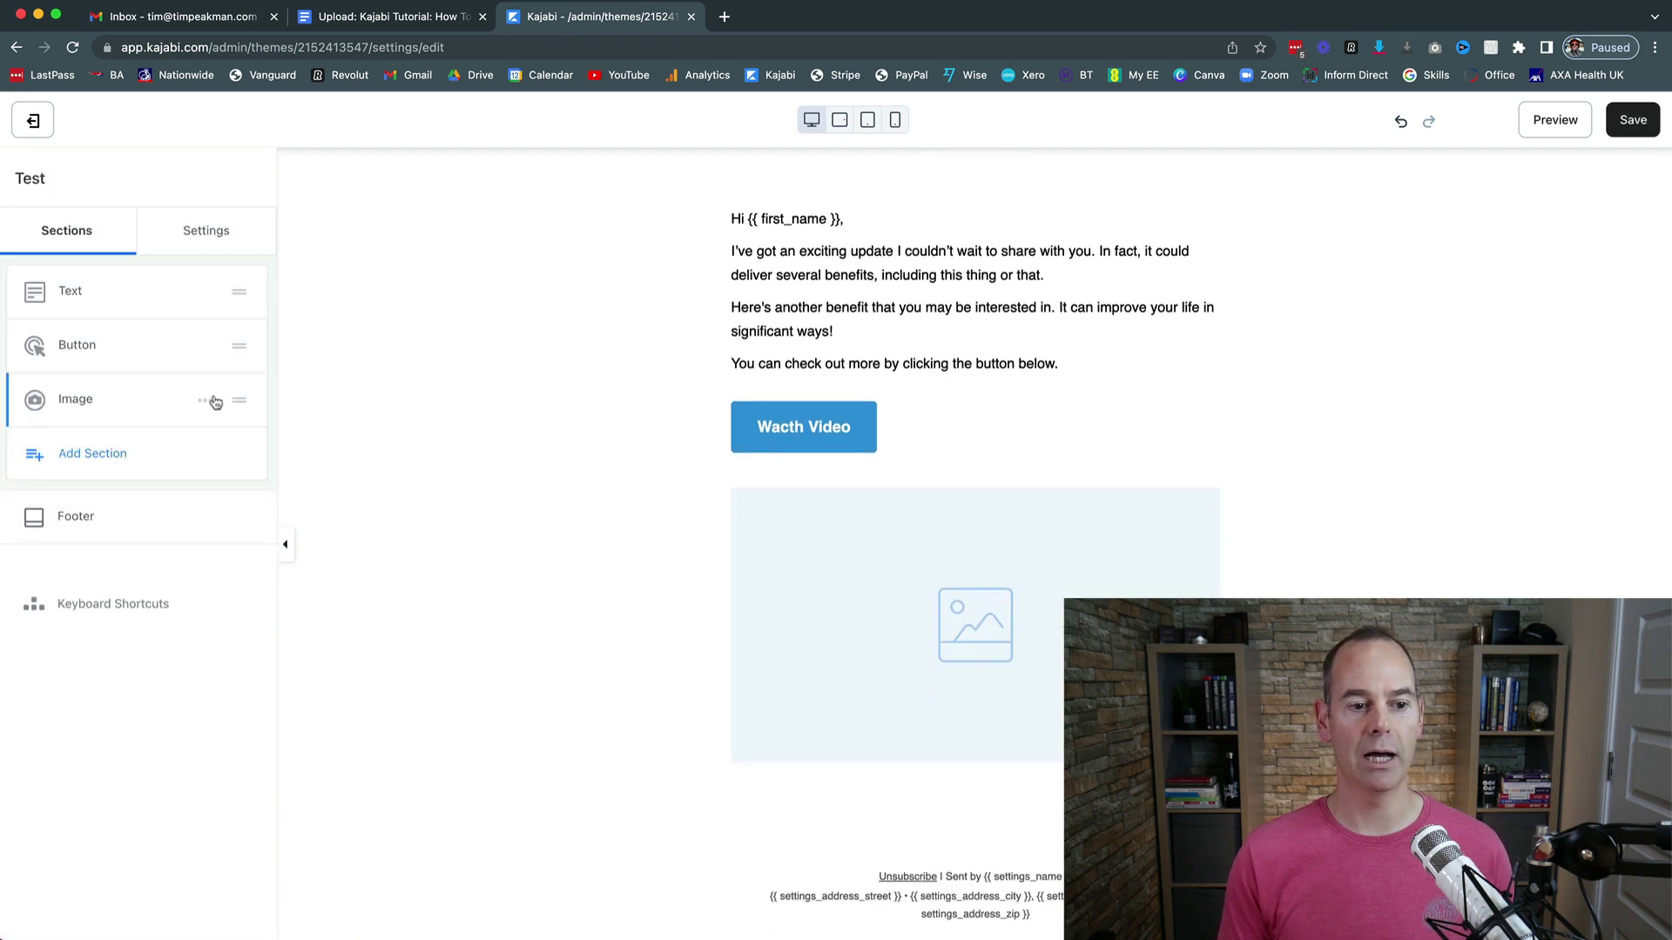
left_click_drag(236, 398, 232, 347)
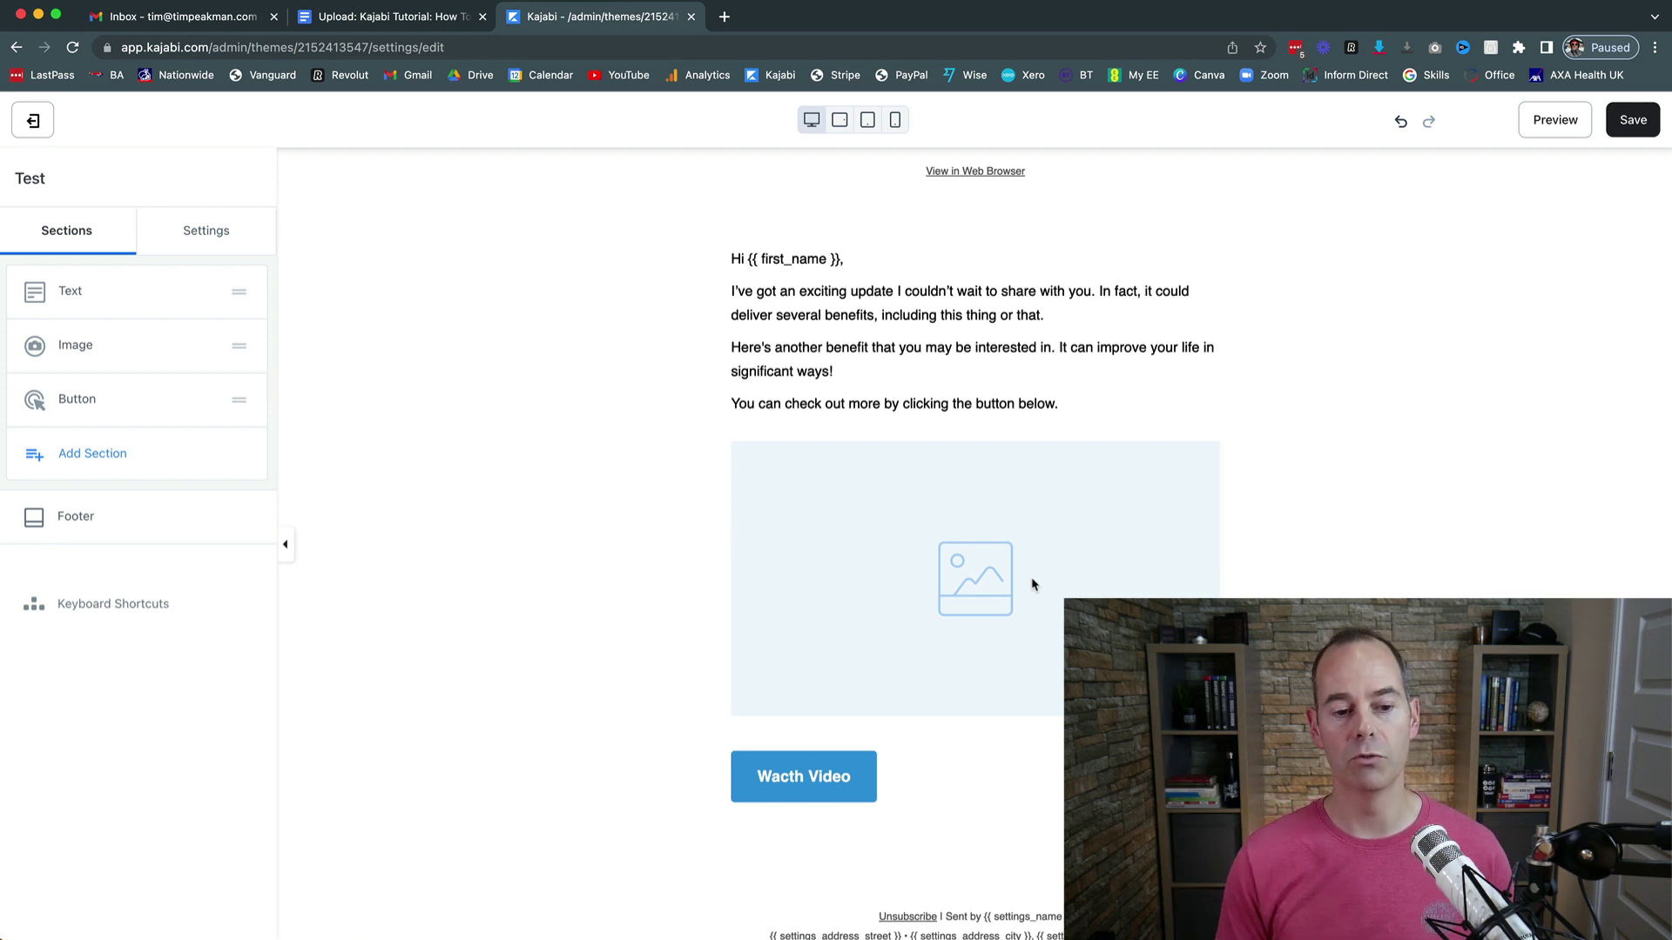
Review the sender, reply-to, subject and preview text of the finished broadcast "How To Create Landing Pages In Kajabi That Convert".
mouse_move(924, 586)
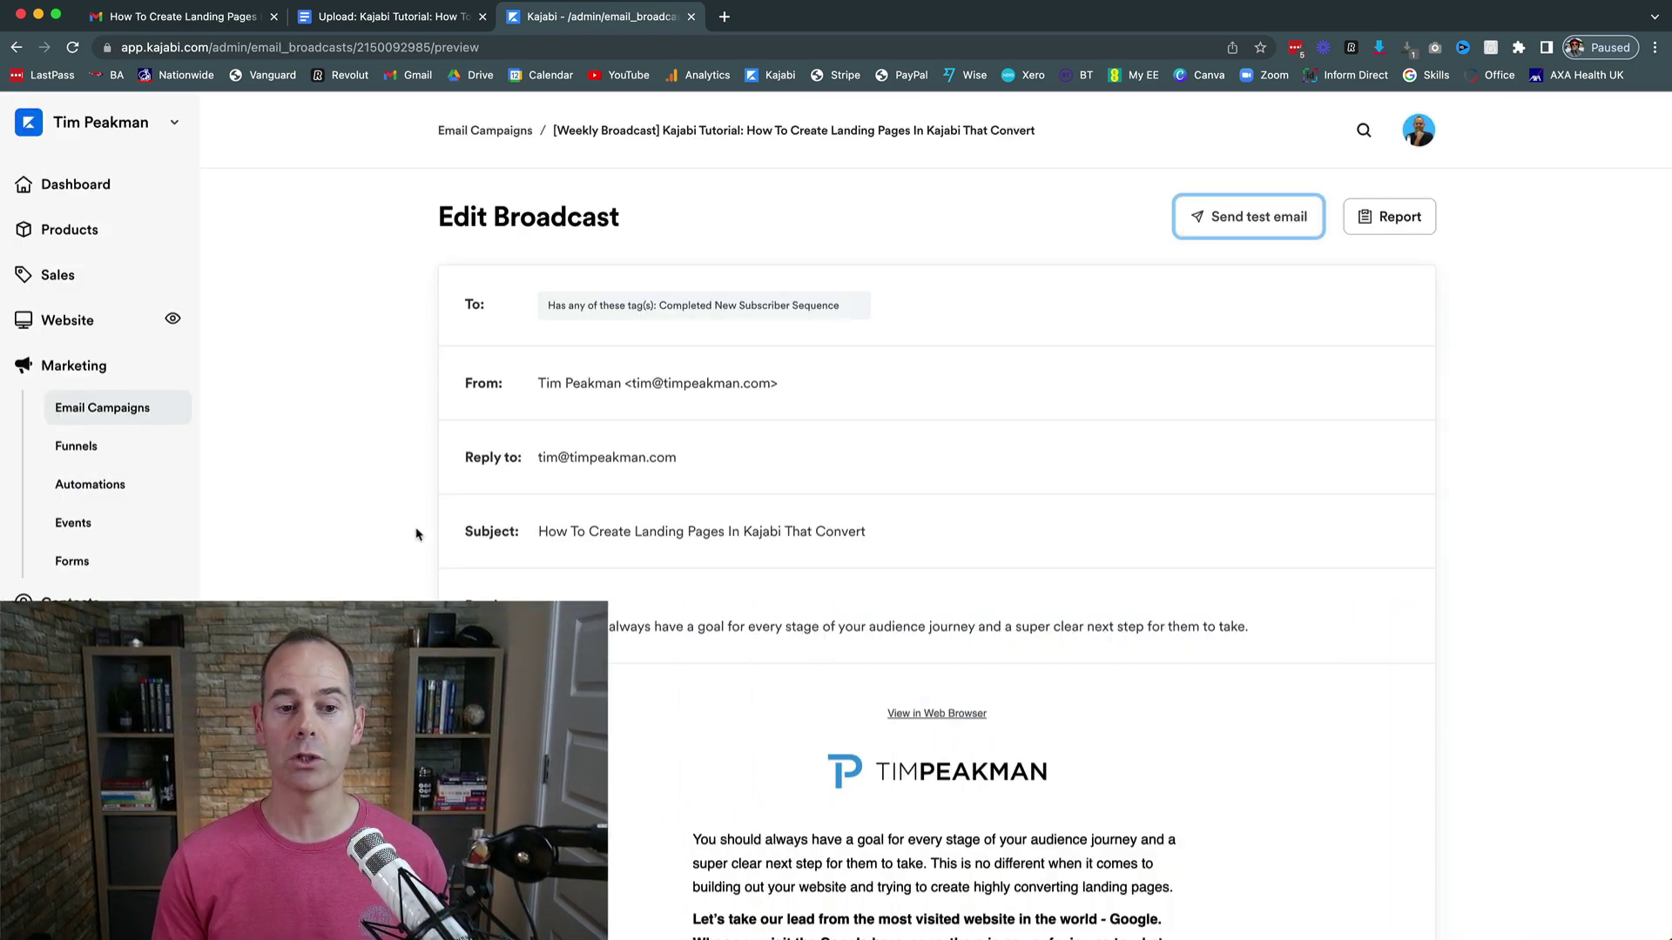
scroll(939, 335, "down", 1)
scroll(938, 335, "down", 4)
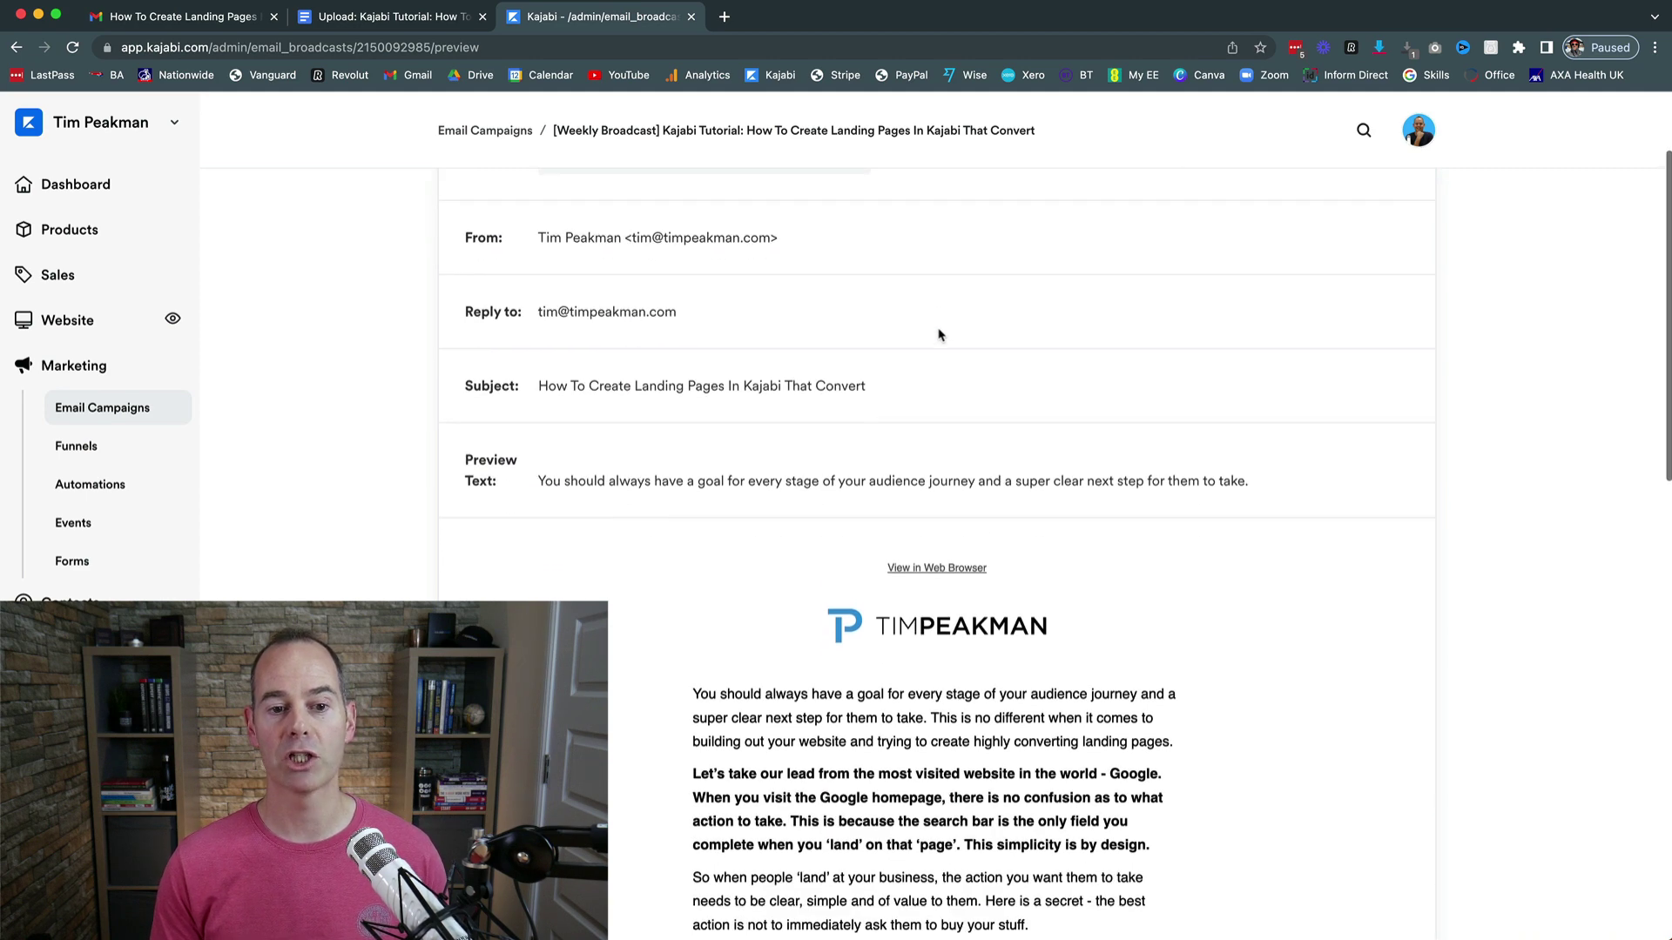
scroll(833, 228, "down", 2)
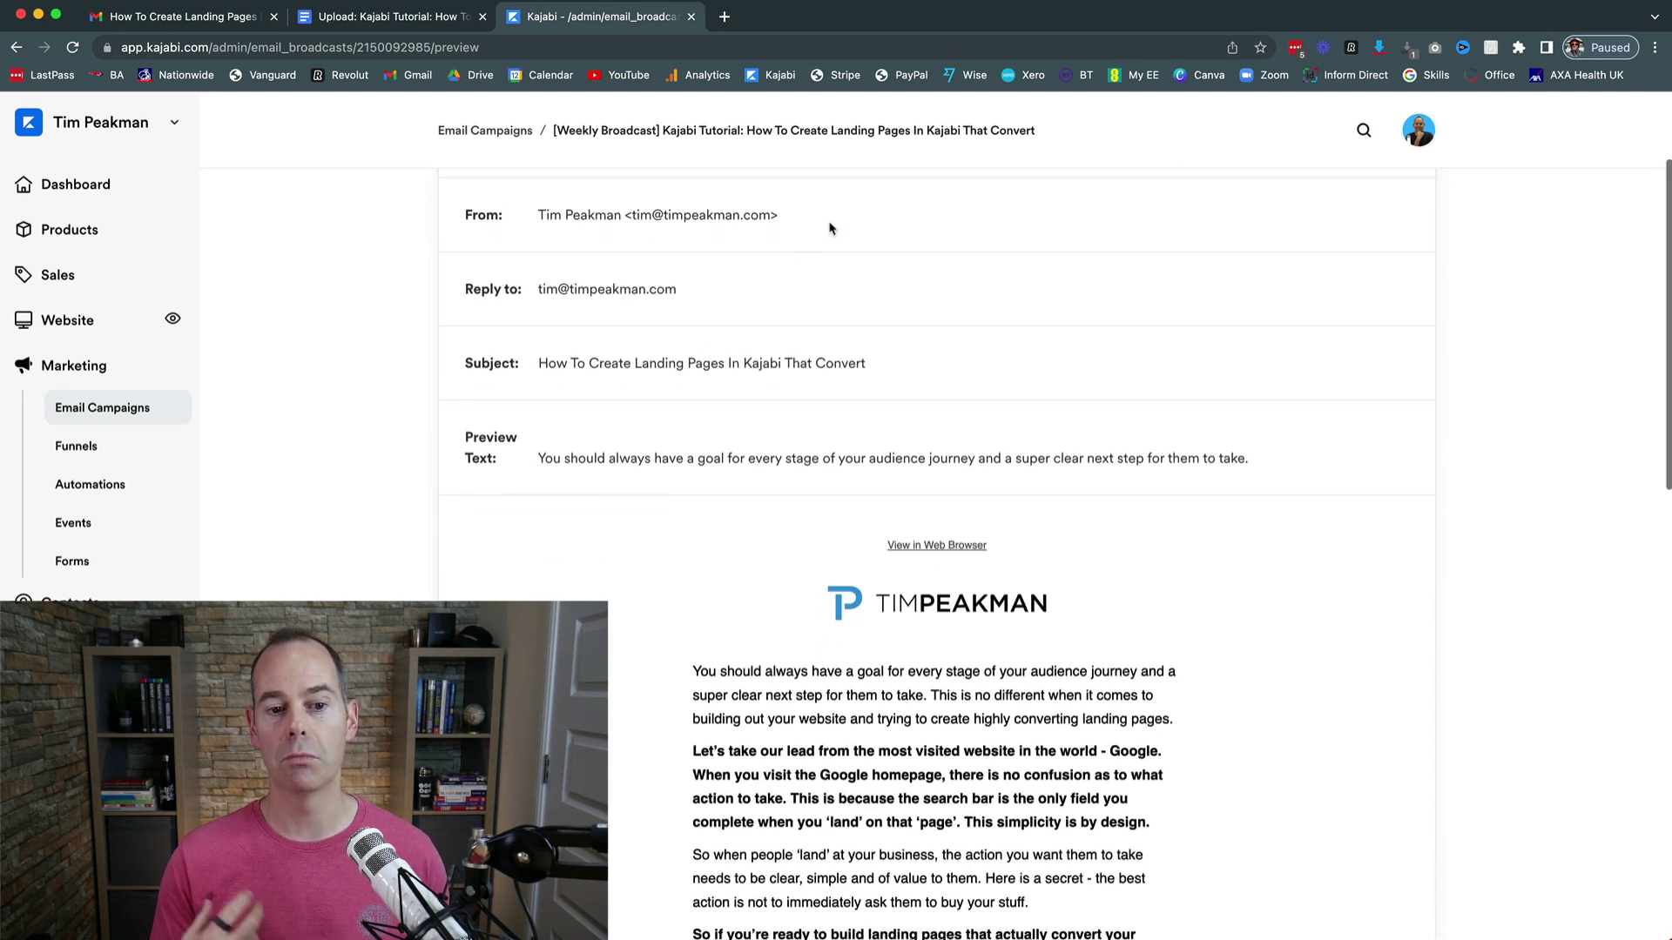
scroll(619, 496, "down", 1)
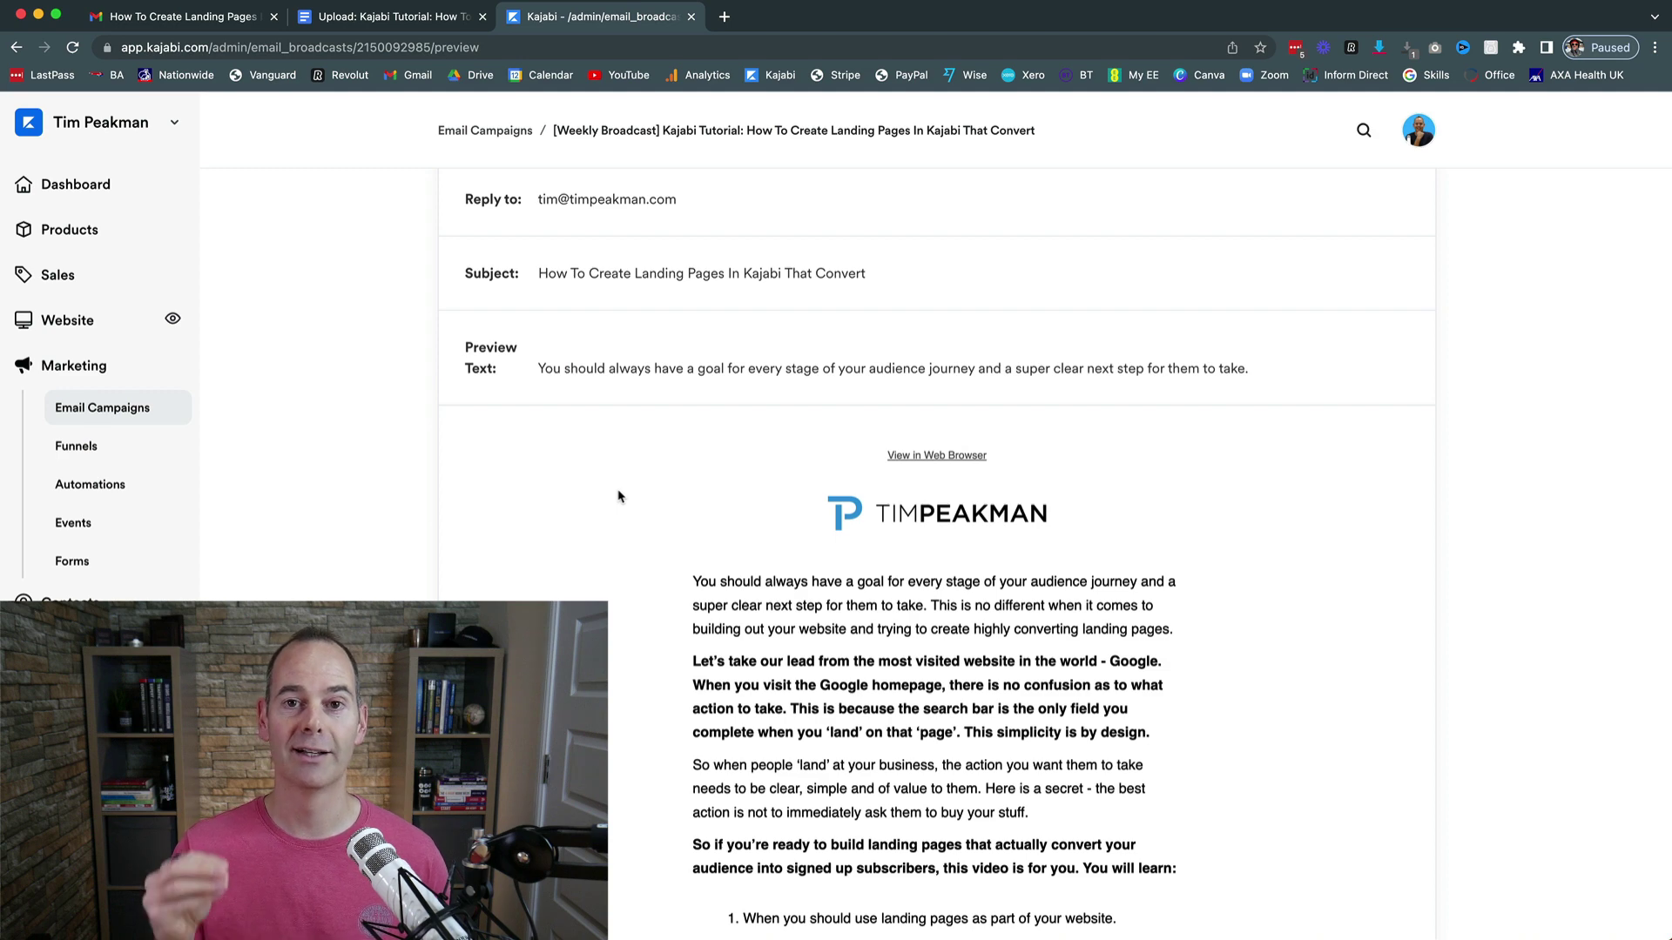
Examine the broadcast's body from the introductory copy and numbered list through the thumbnail image, WATCH button and closing text.
scroll(620, 496, "down", 6)
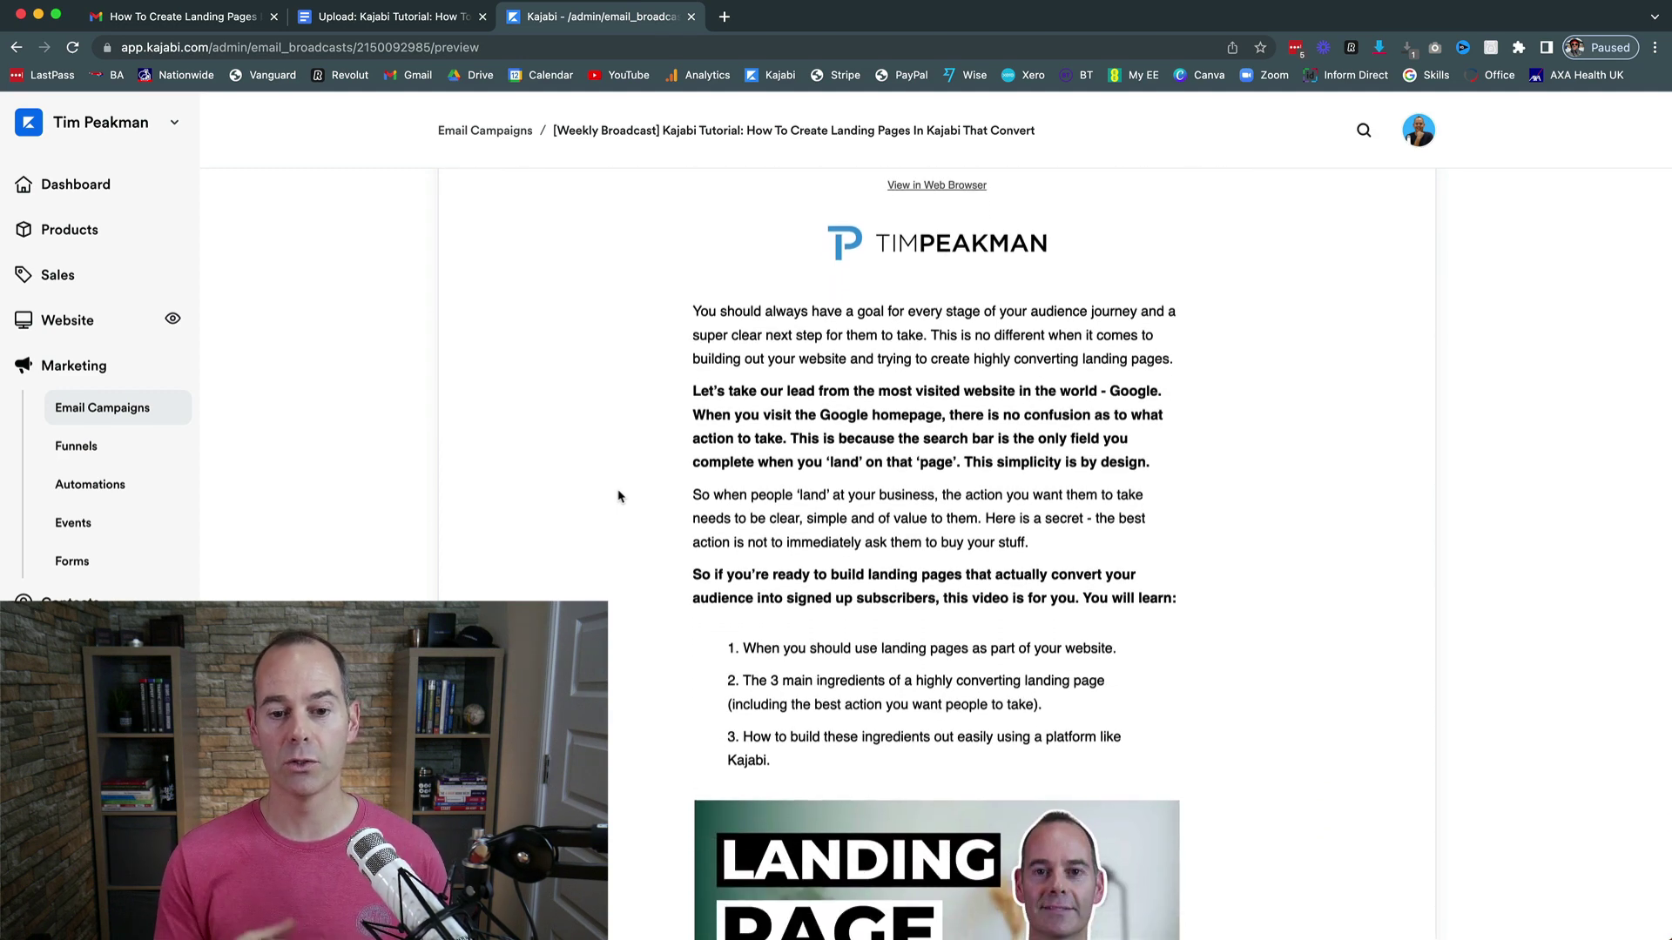
scroll(619, 497, "down", 1)
scroll(619, 496, "up", 1)
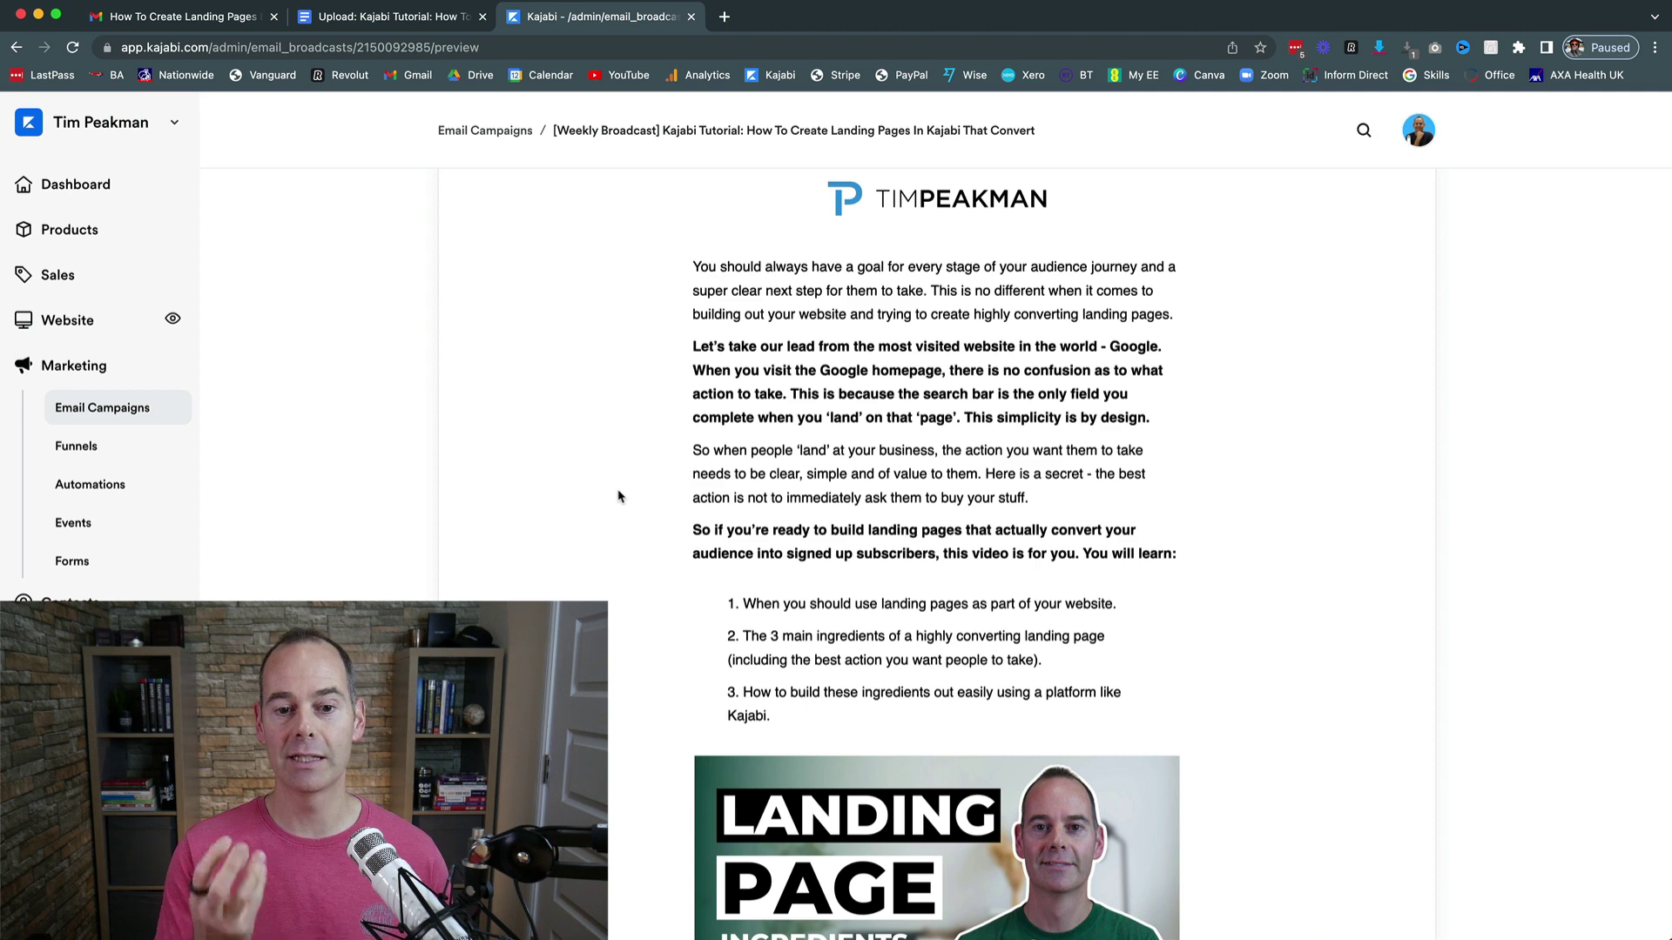
scroll(619, 497, "down", 1)
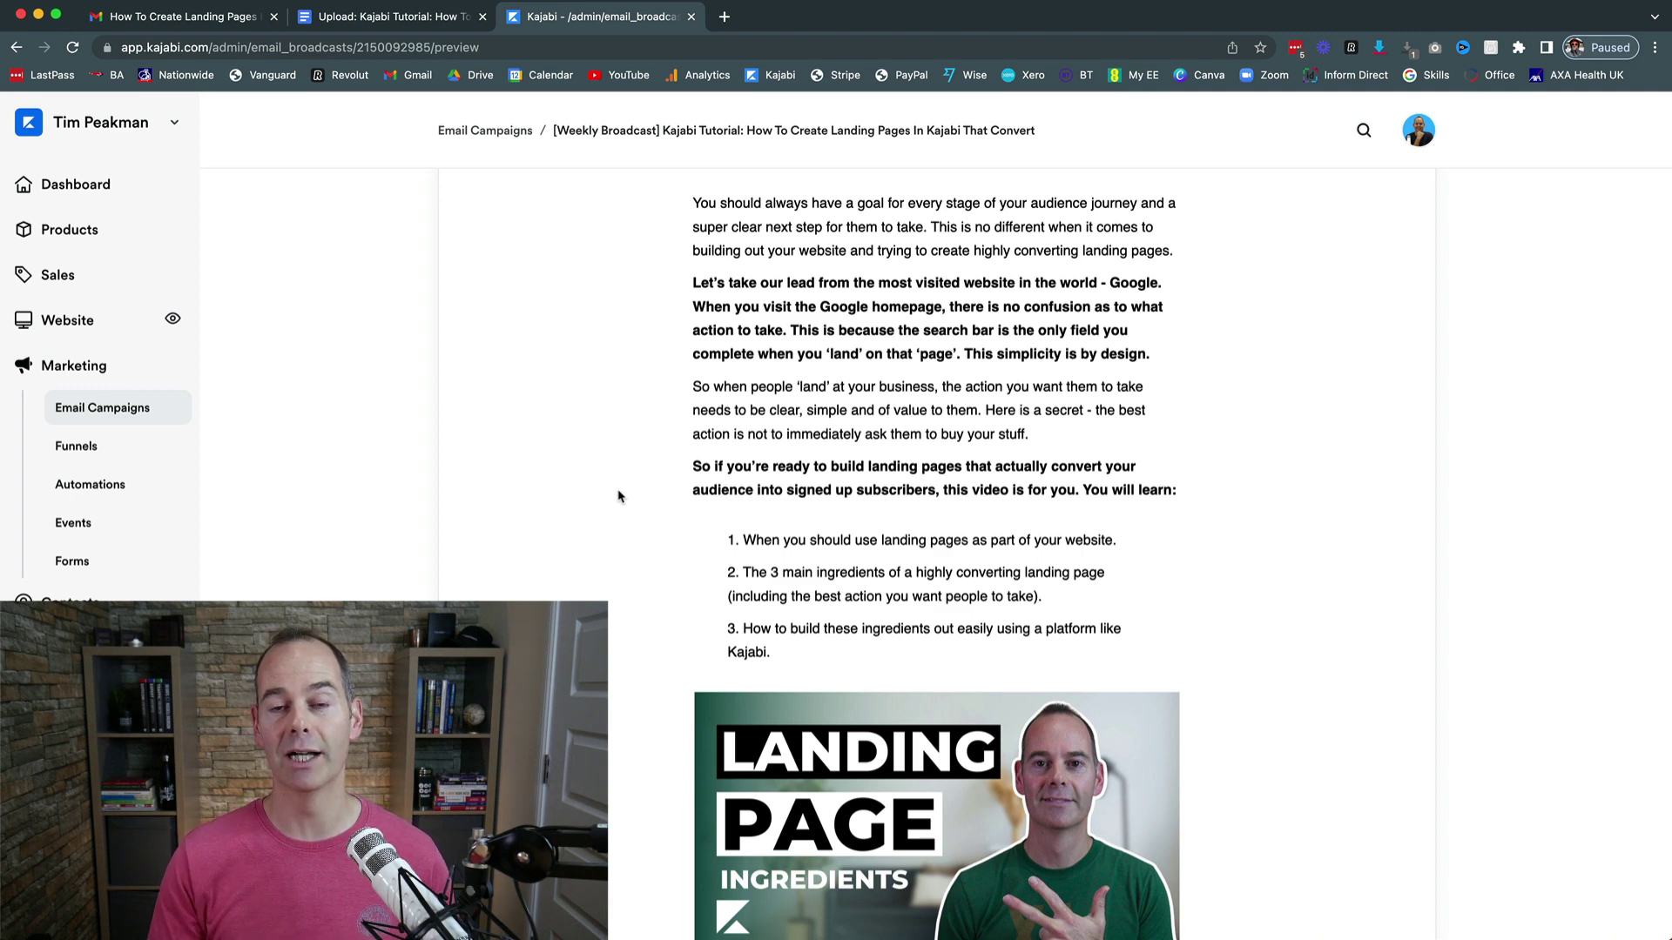
scroll(619, 496, "down", 1)
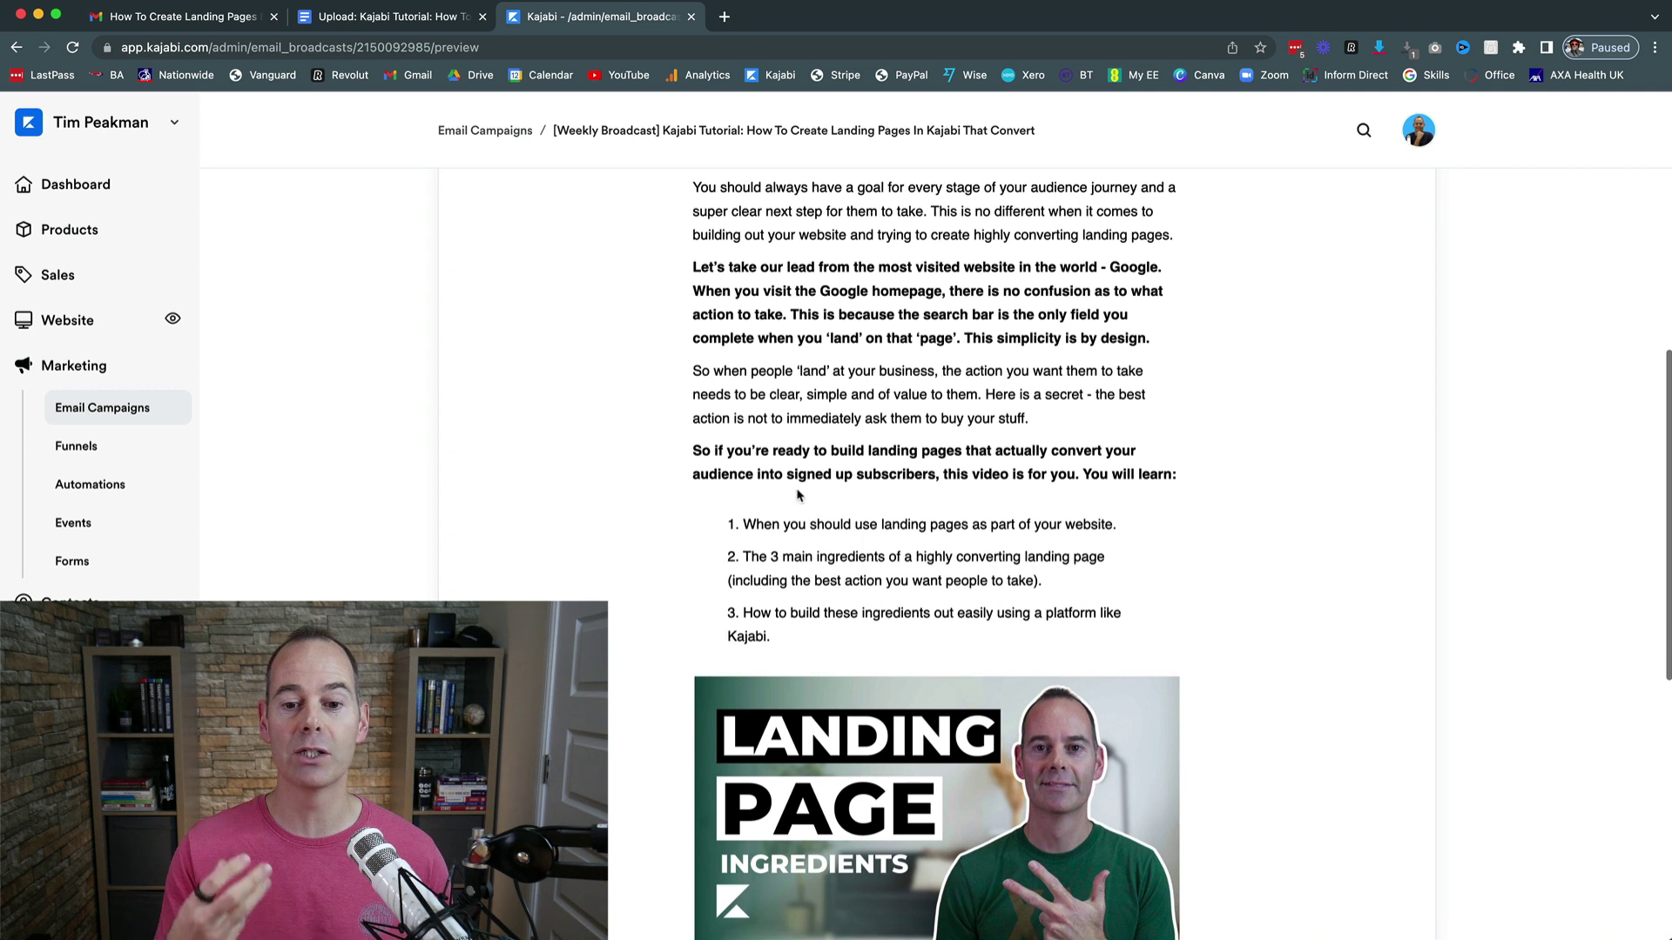
scroll(990, 542, "down", 1)
scroll(984, 540, "down", 2)
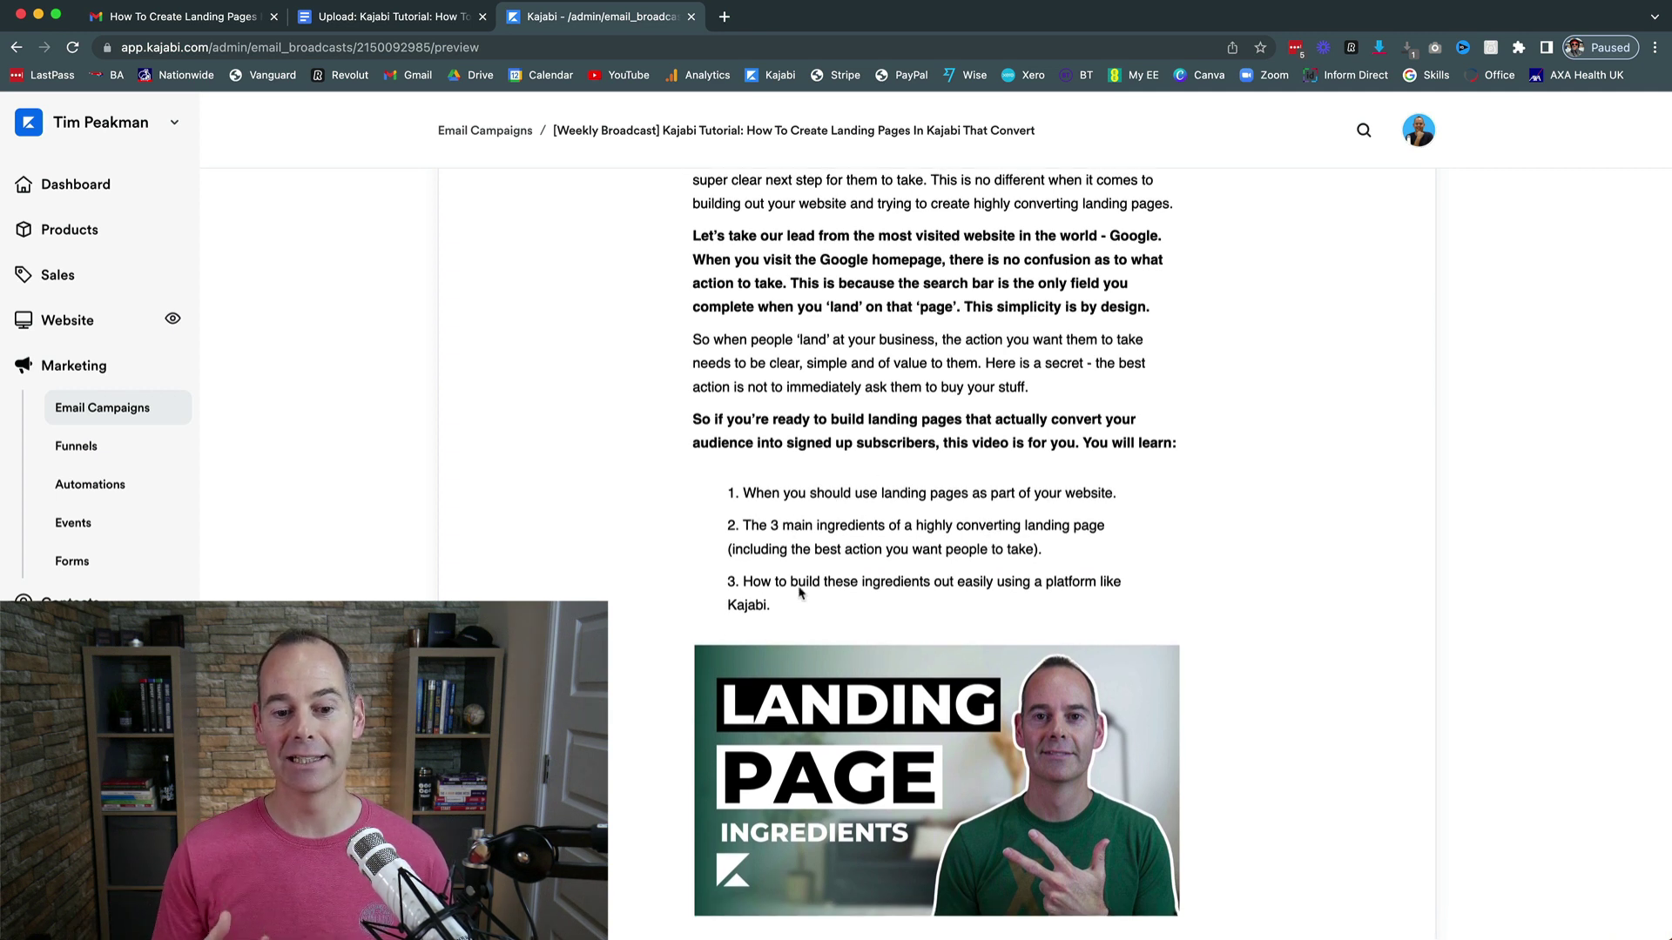
scroll(798, 605, "down", 5)
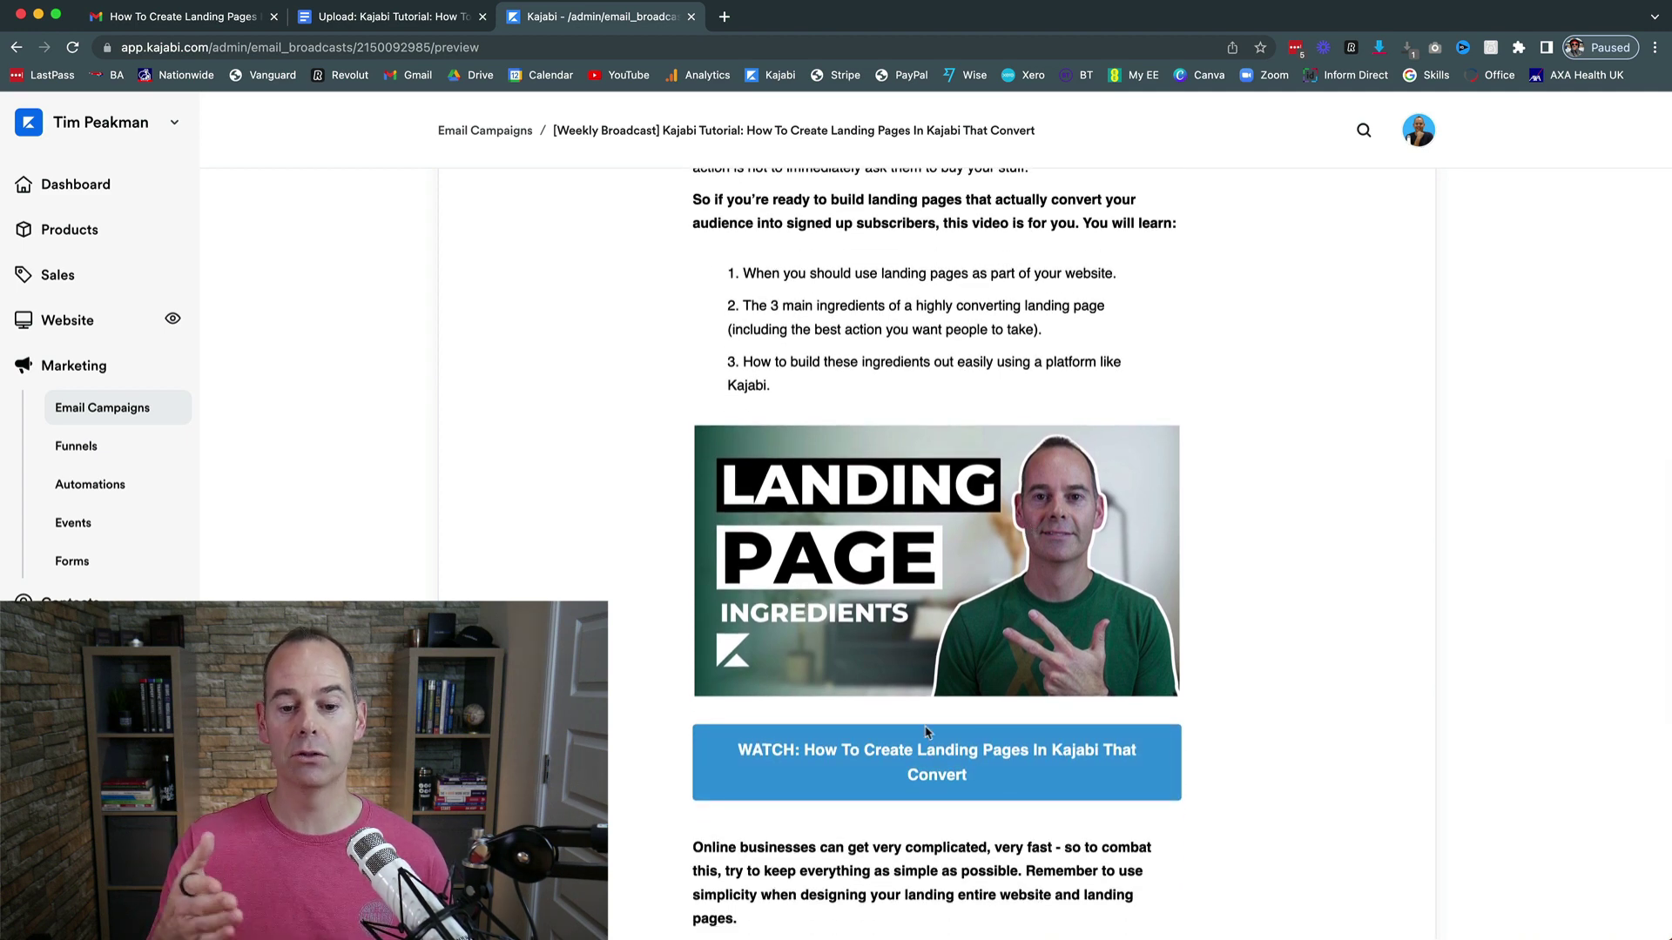
scroll(941, 749, "down", 2)
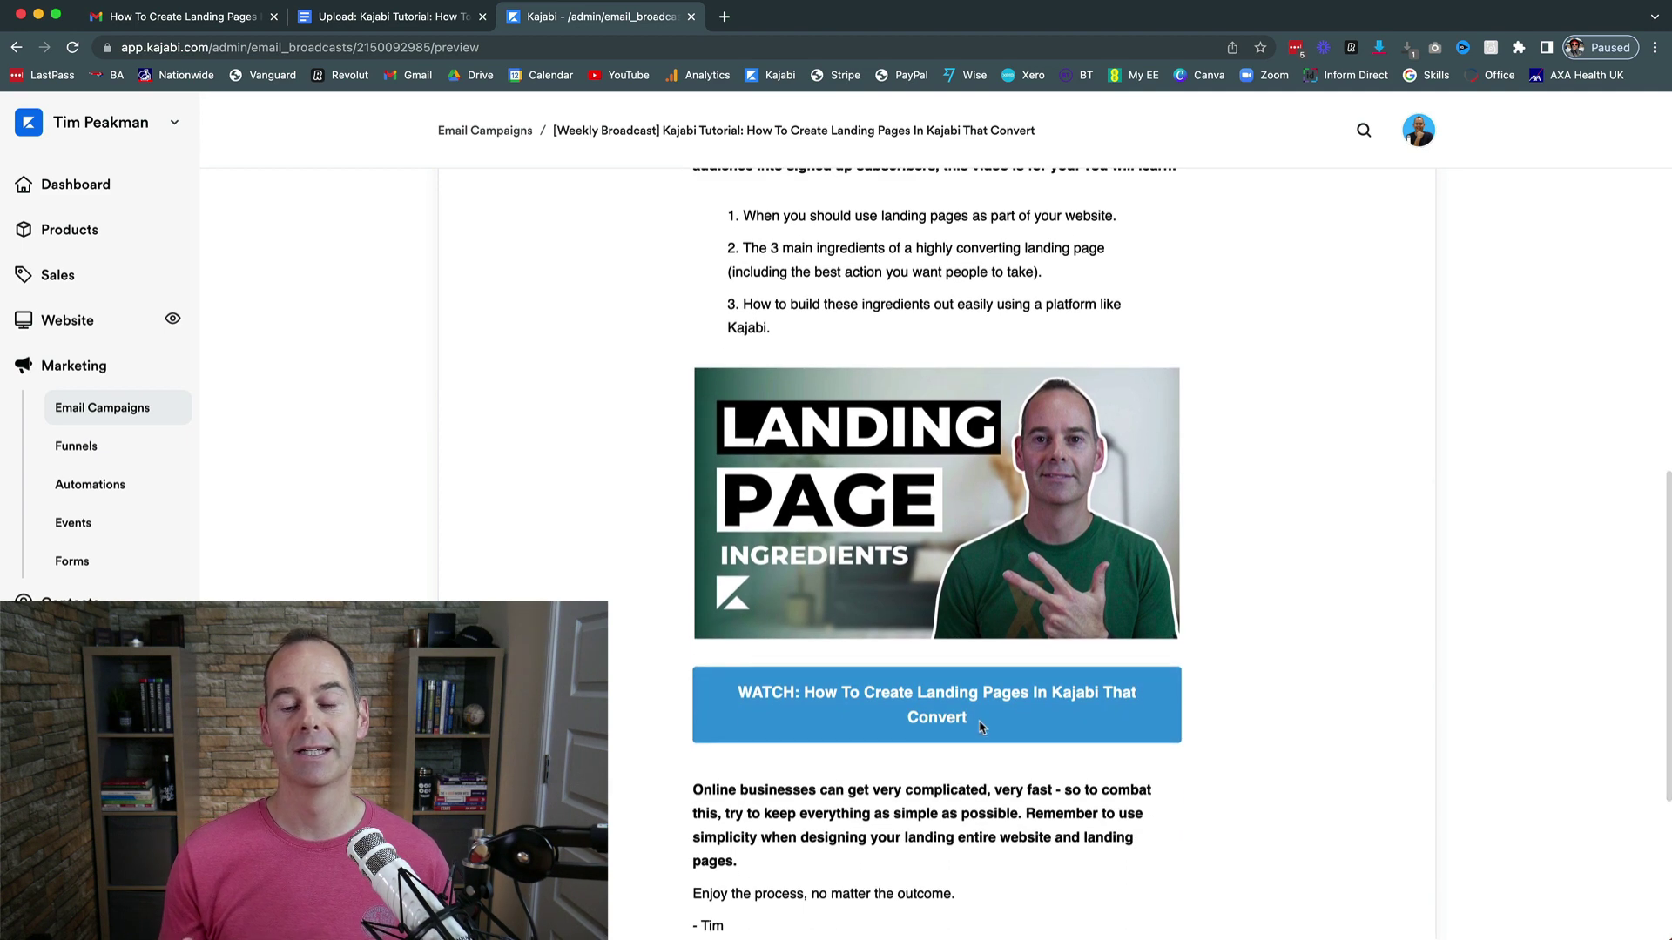
scroll(888, 706, "down", 1)
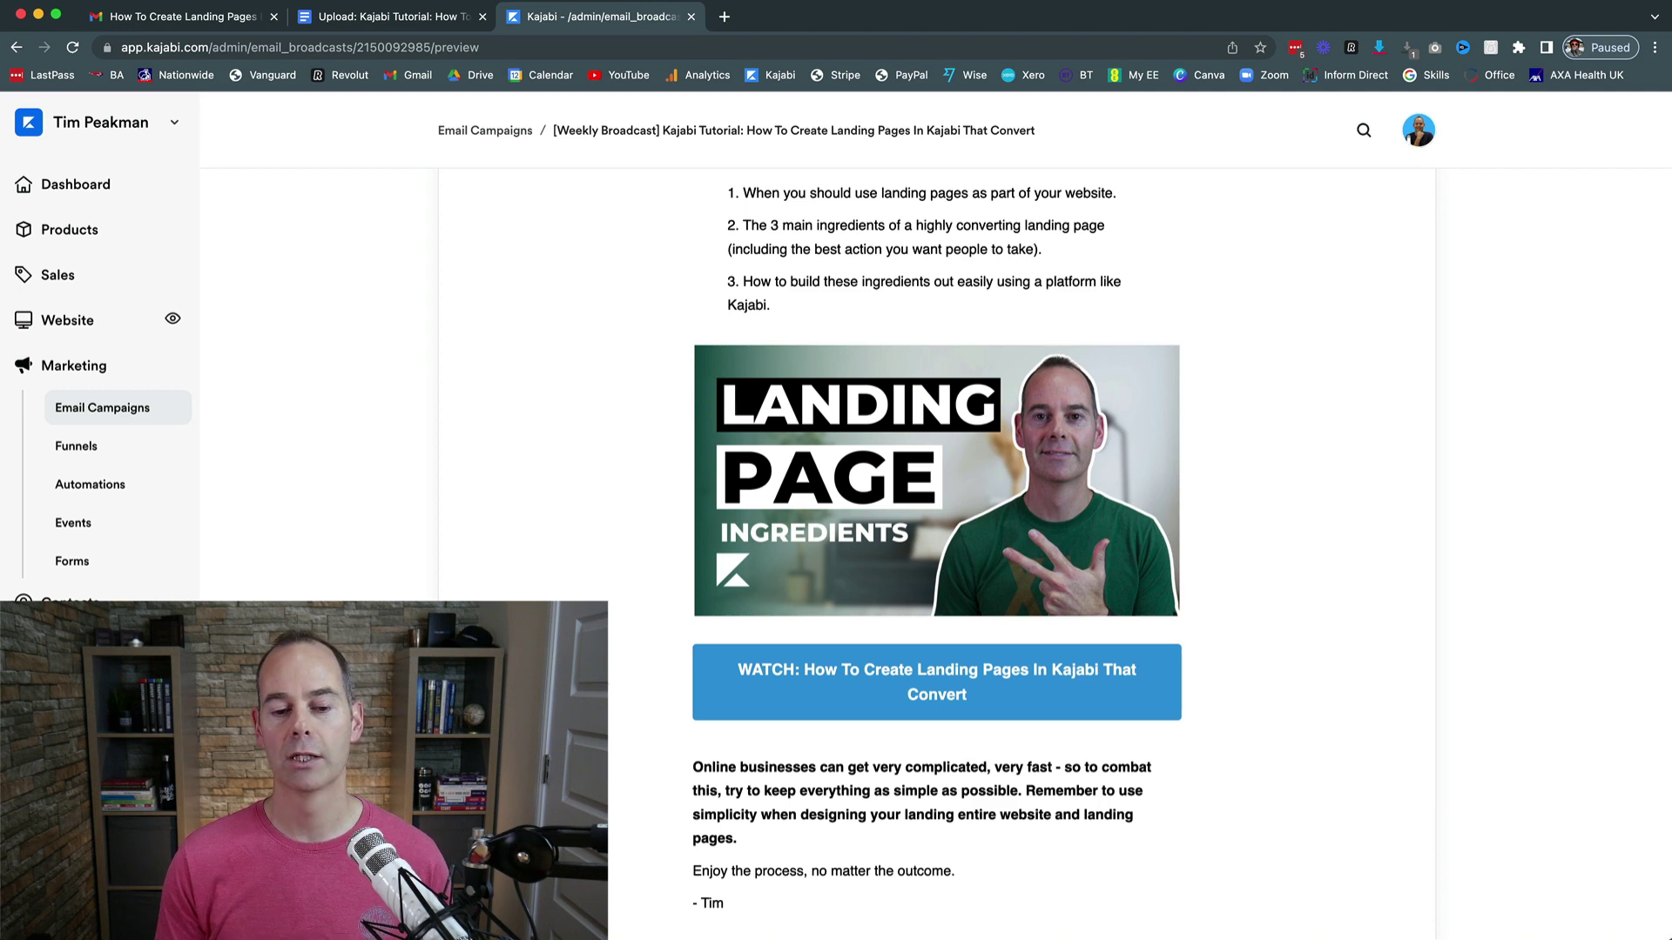
Switch to Gmail and review the received landing pages email from its logo down to the thumbnail image, button and sign-off.
scroll(1063, 478, "up", 15)
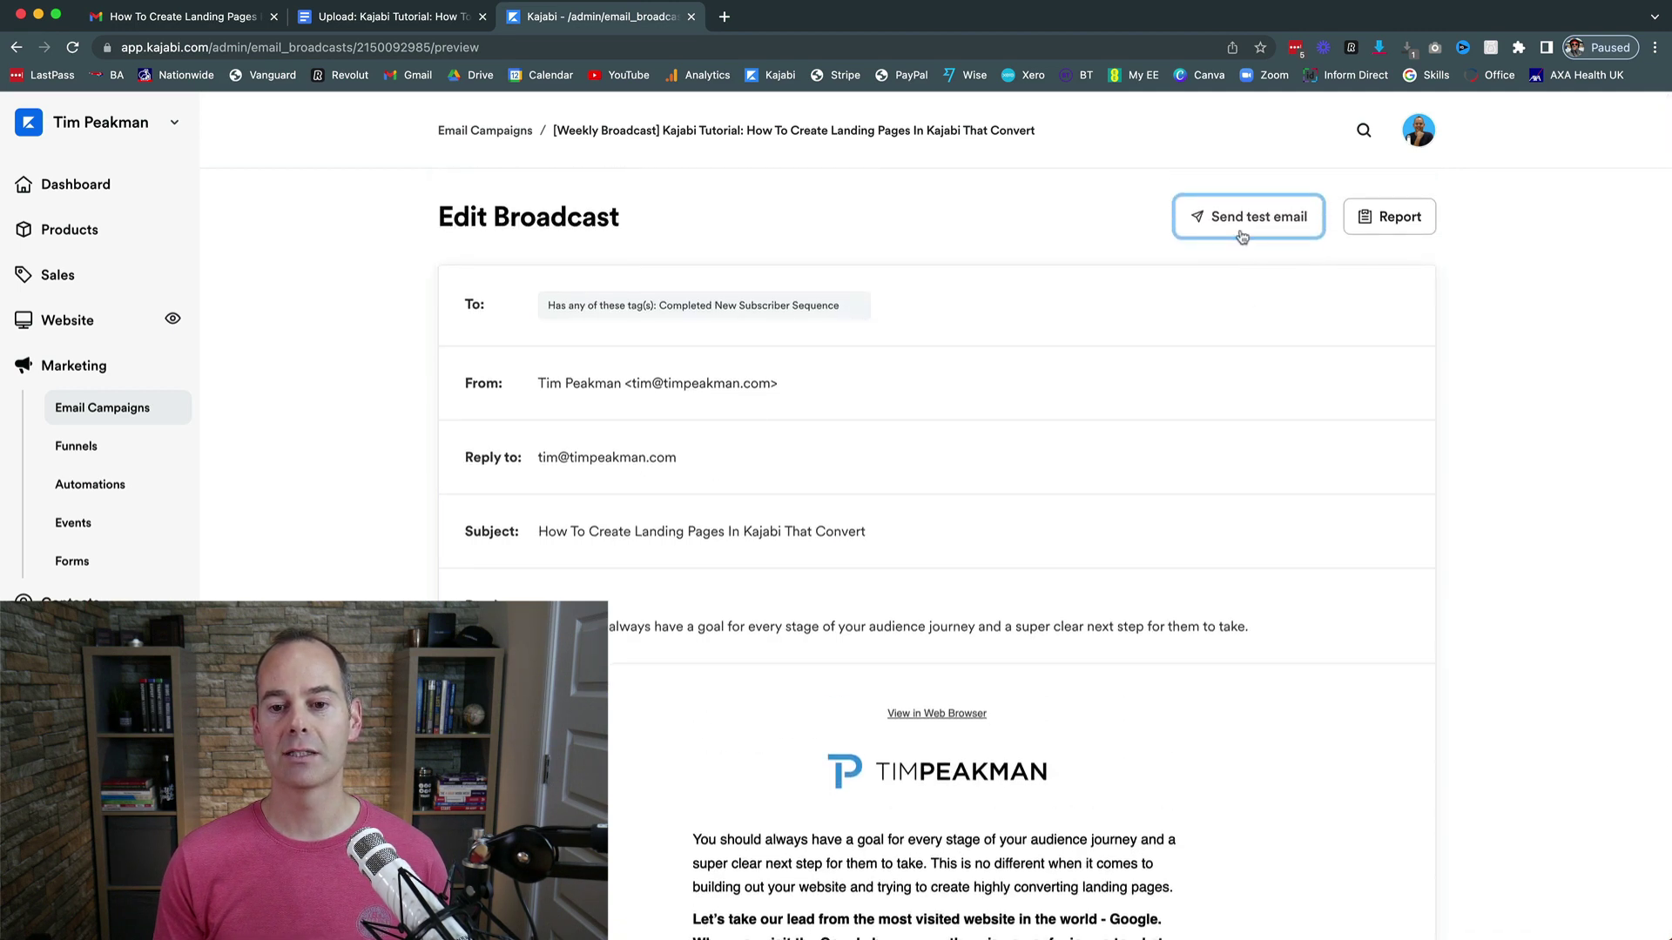
scroll(1242, 237, "down", 2)
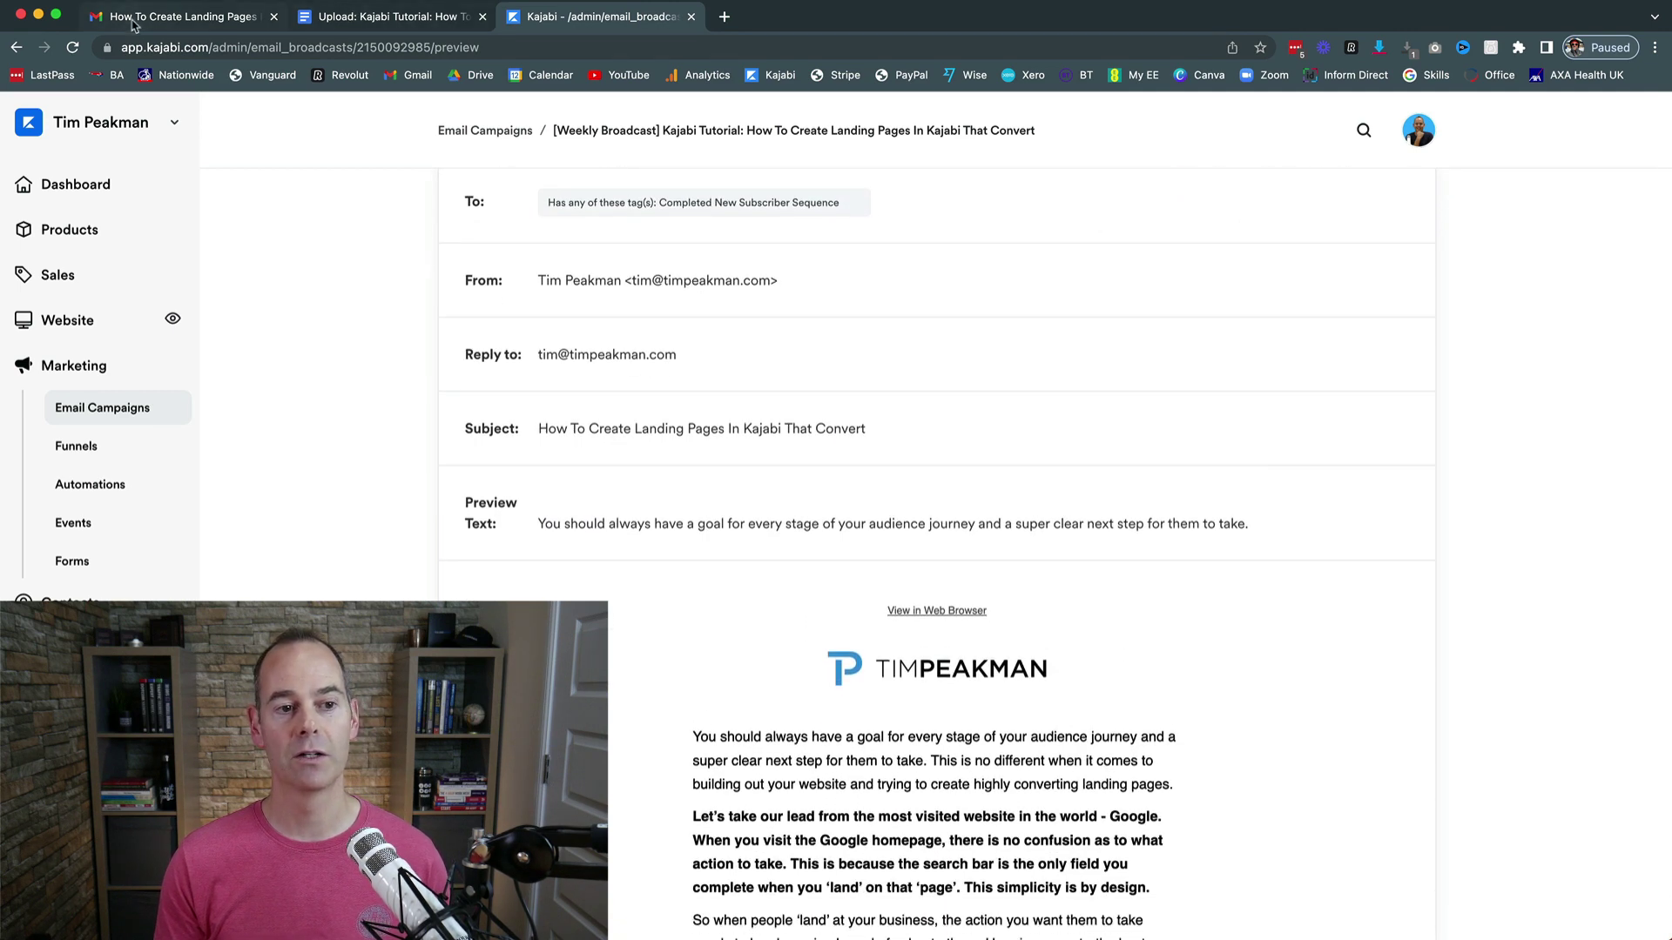
left_click(135, 18)
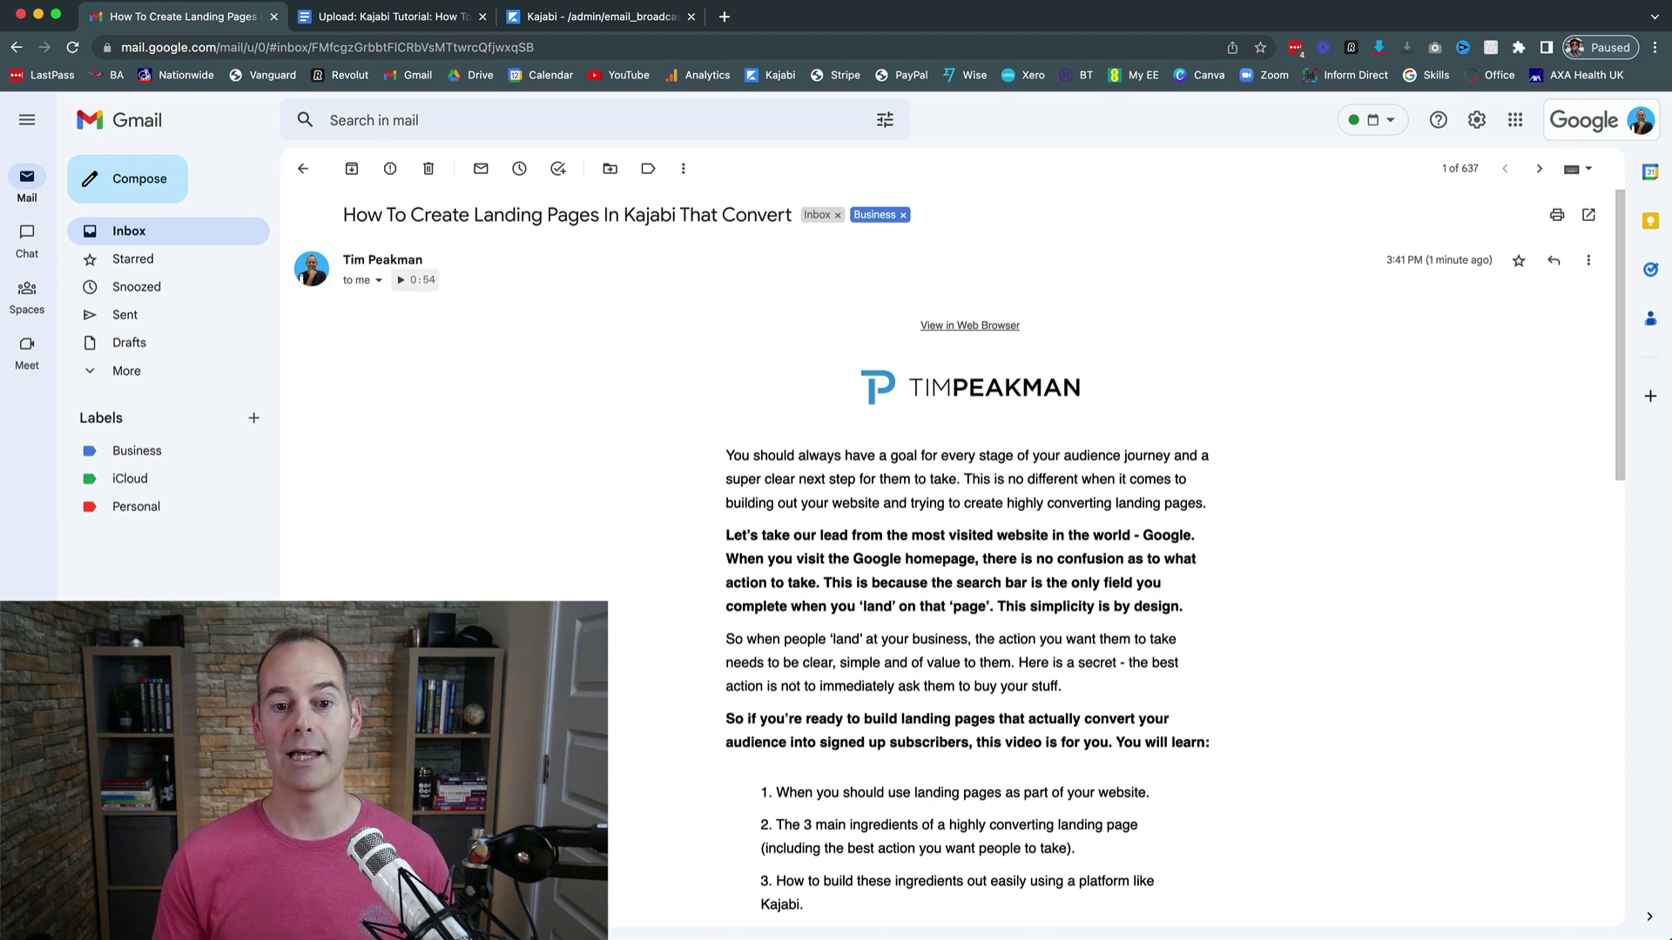
scroll(958, 557, "down", 3)
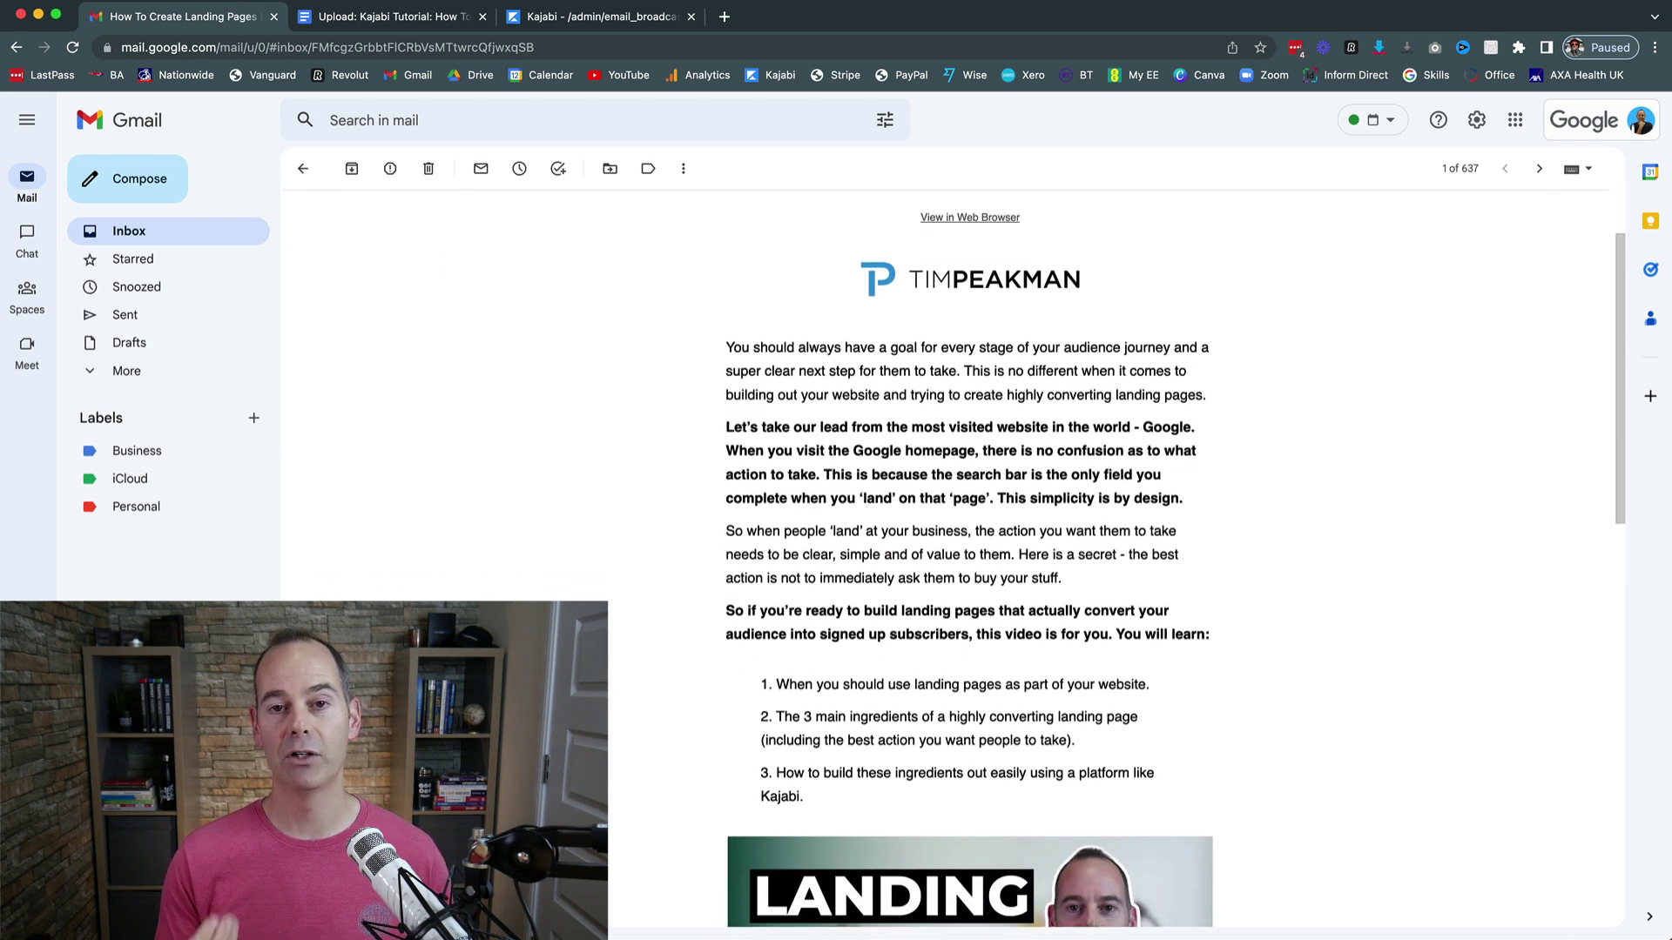
scroll(958, 557, "down", 10)
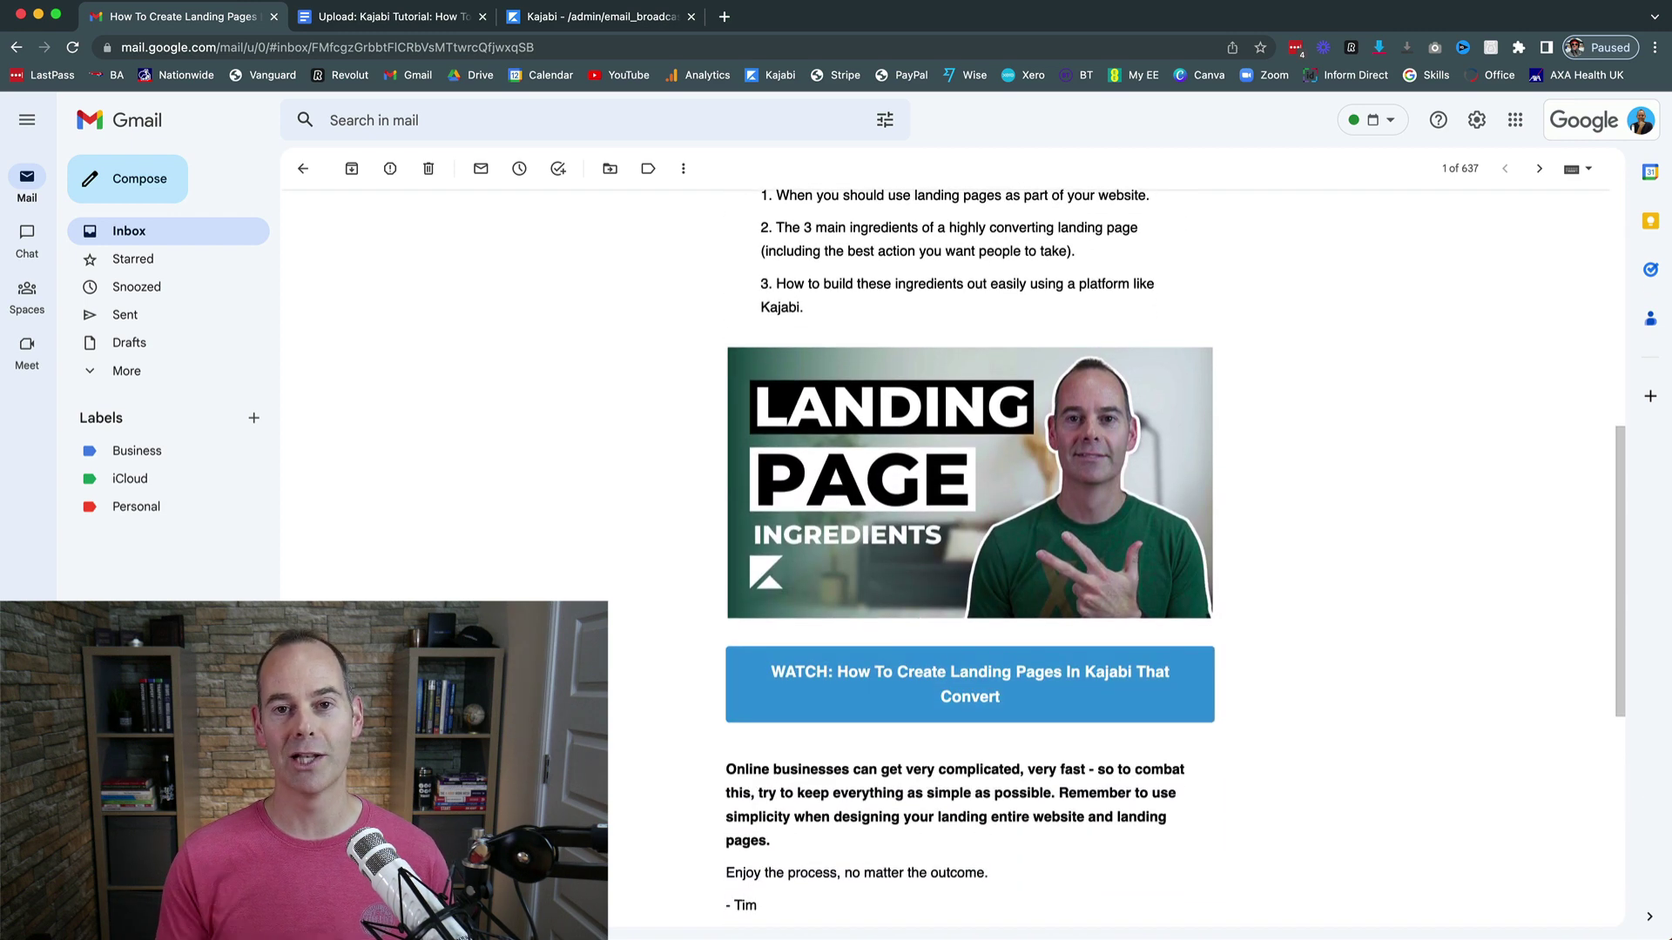
scroll(958, 557, "down", 1)
scroll(958, 557, "up", 1)
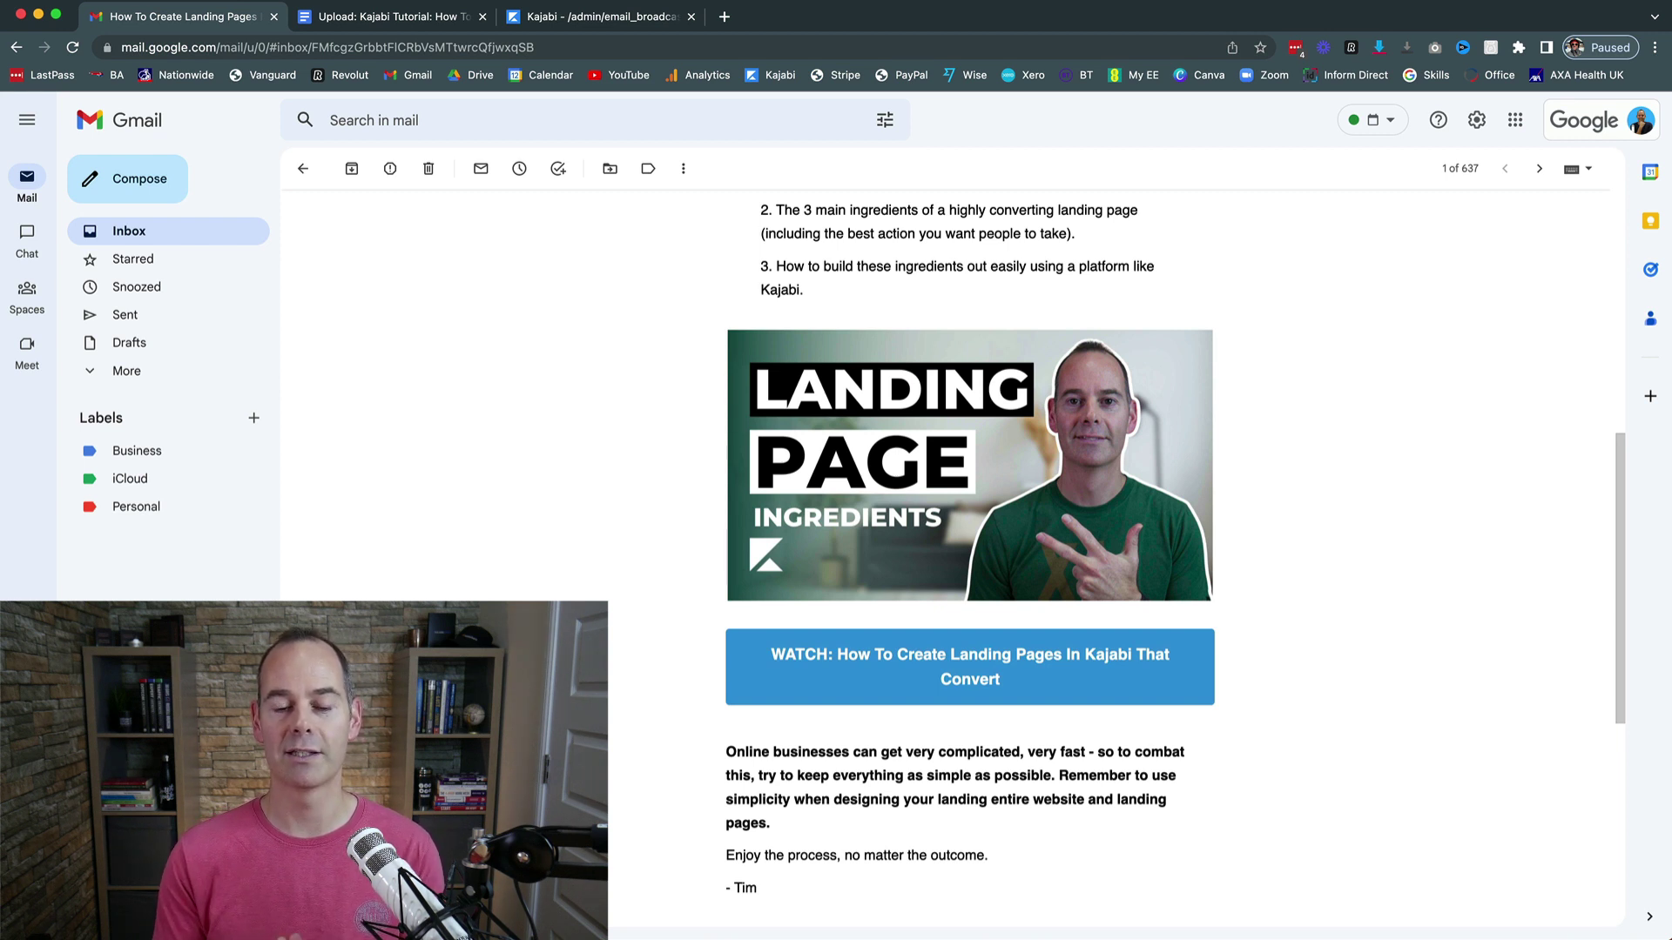
scroll(958, 557, "up", 2)
scroll(958, 558, "down", 1)
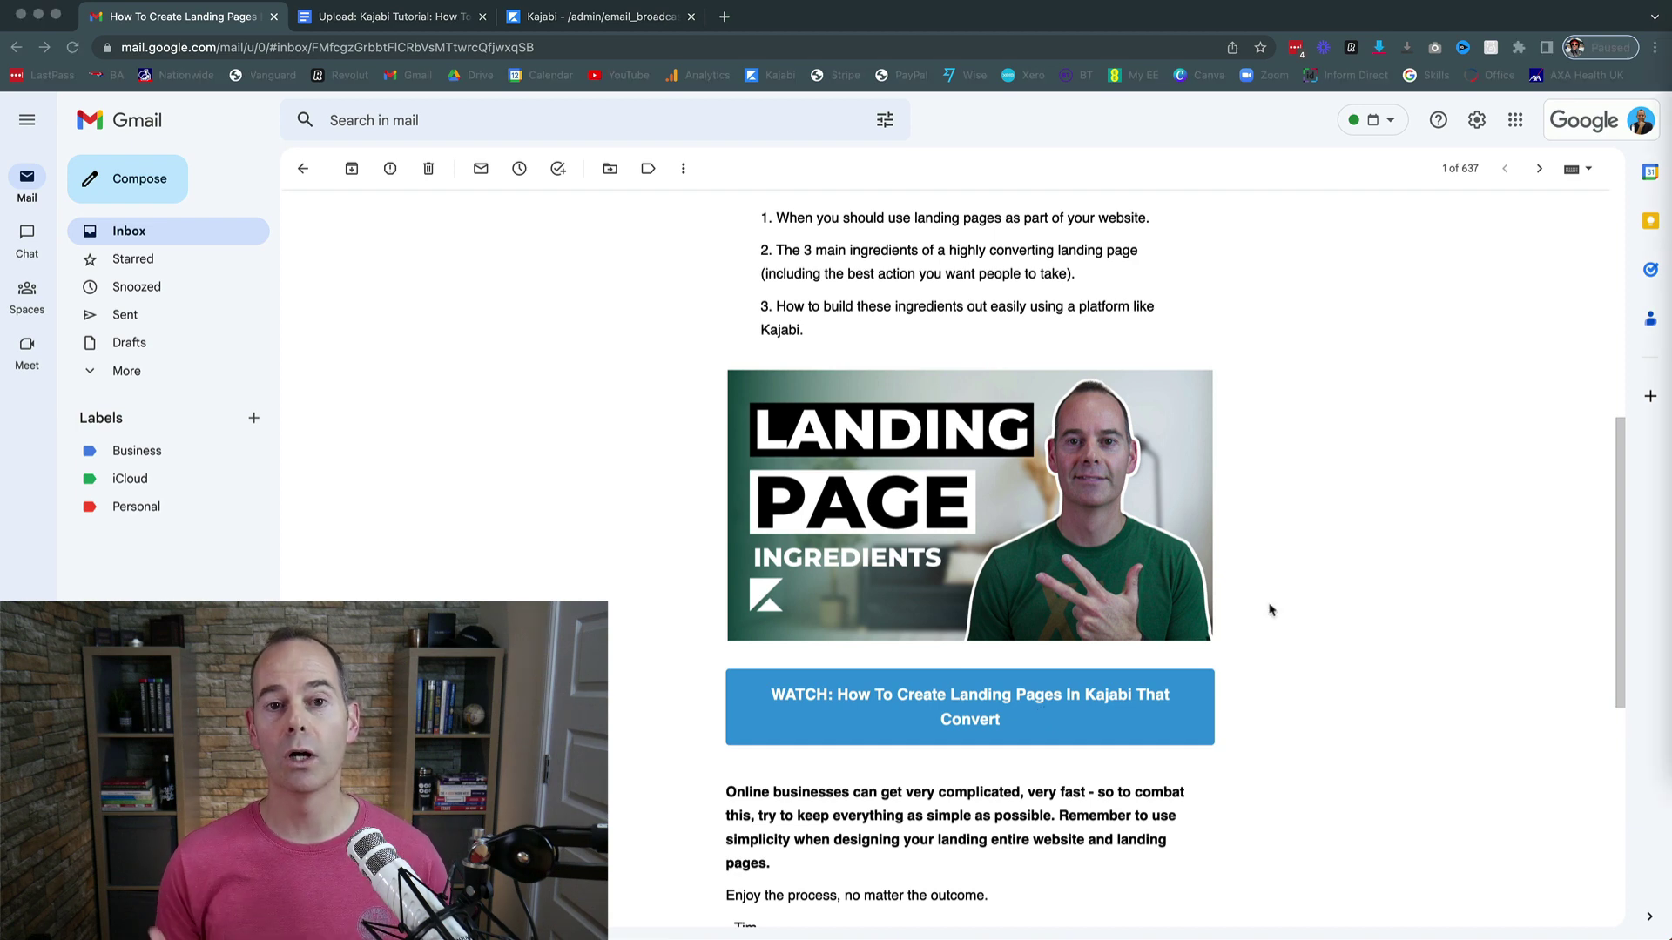
Switch back to the Kajabi broadcast preview and look through its email content again down to the sign-off.
left_click(591, 18)
scroll(647, 761, "down", 5)
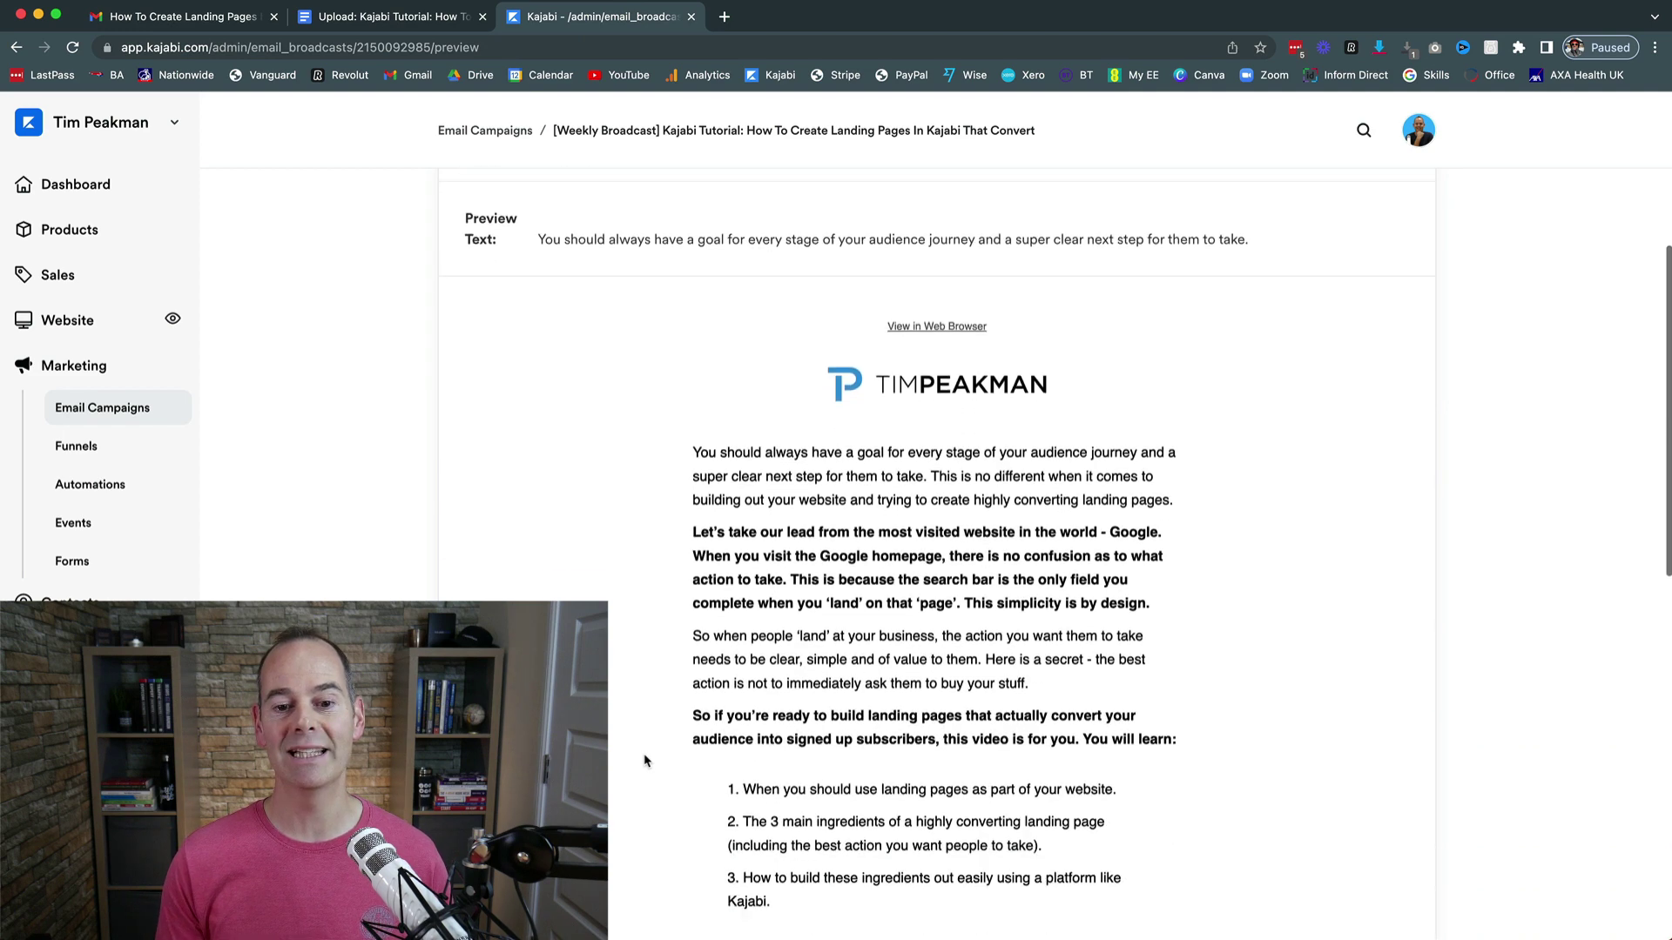
scroll(646, 761, "down", 2)
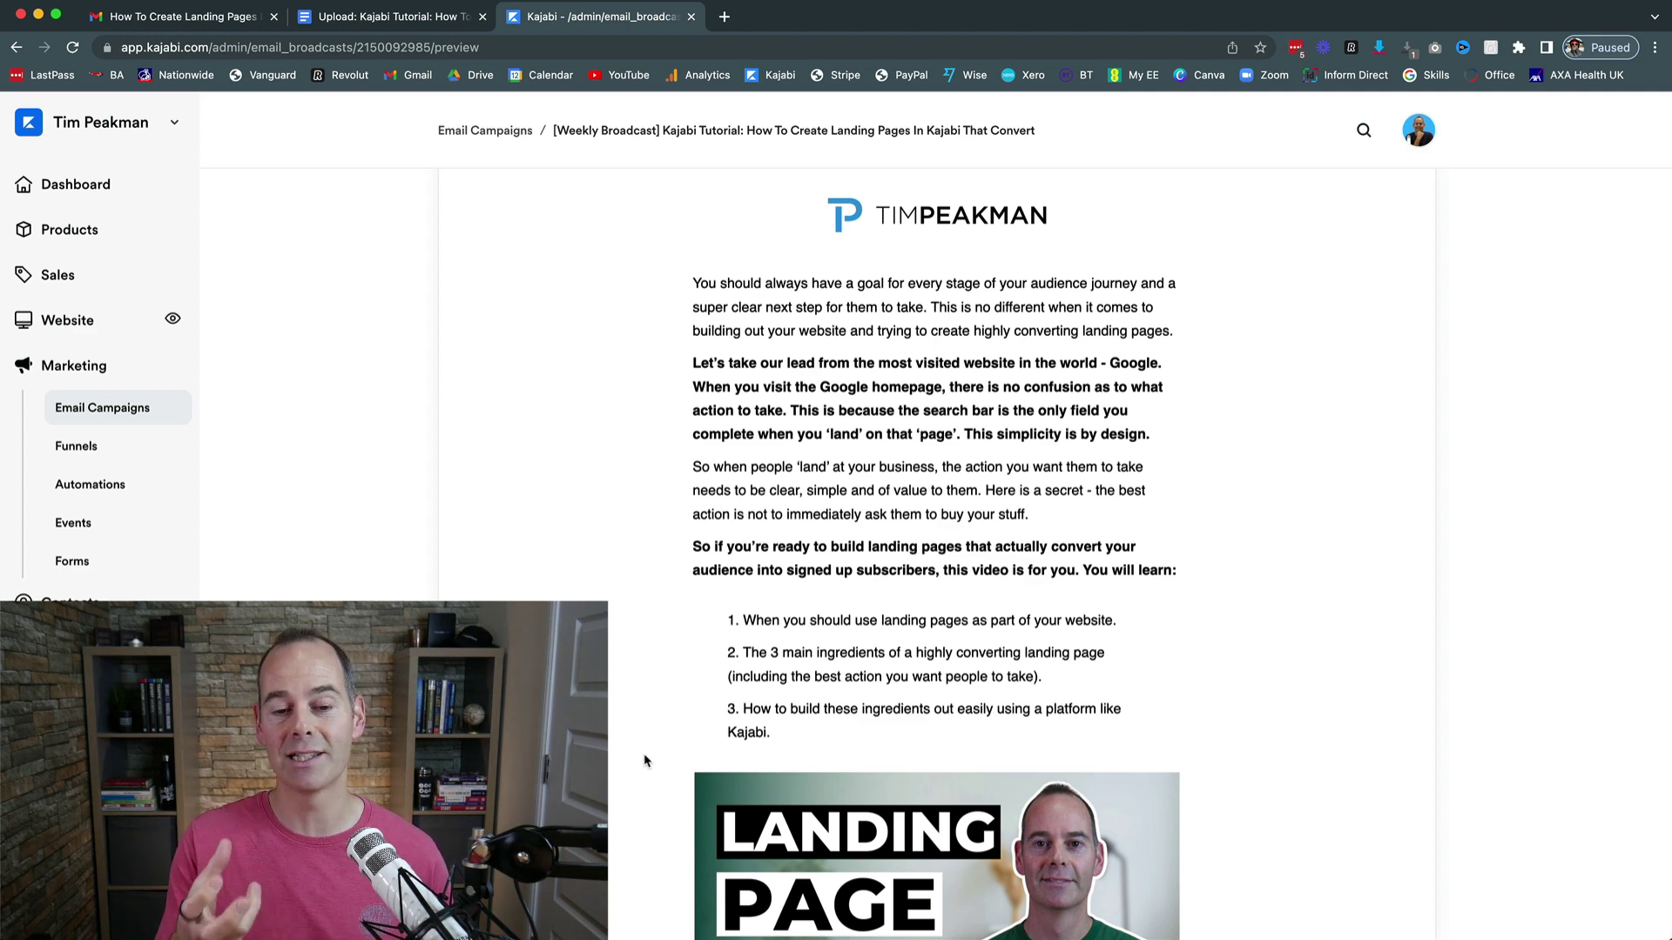
scroll(646, 761, "down", 2)
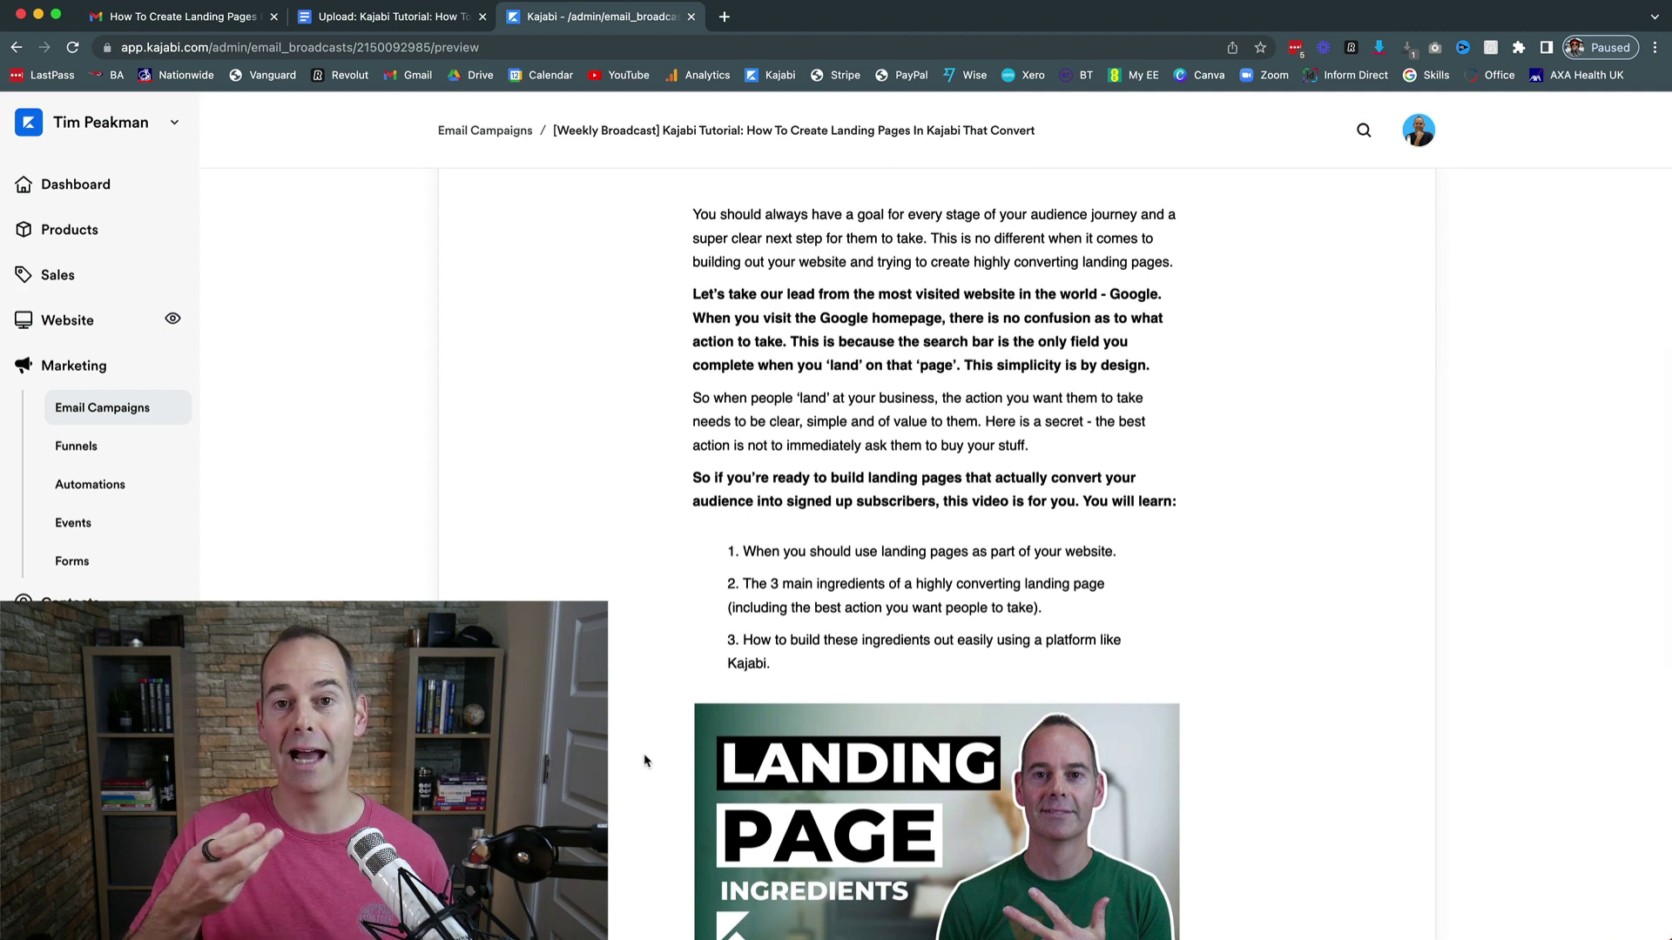
scroll(646, 761, "down", 6)
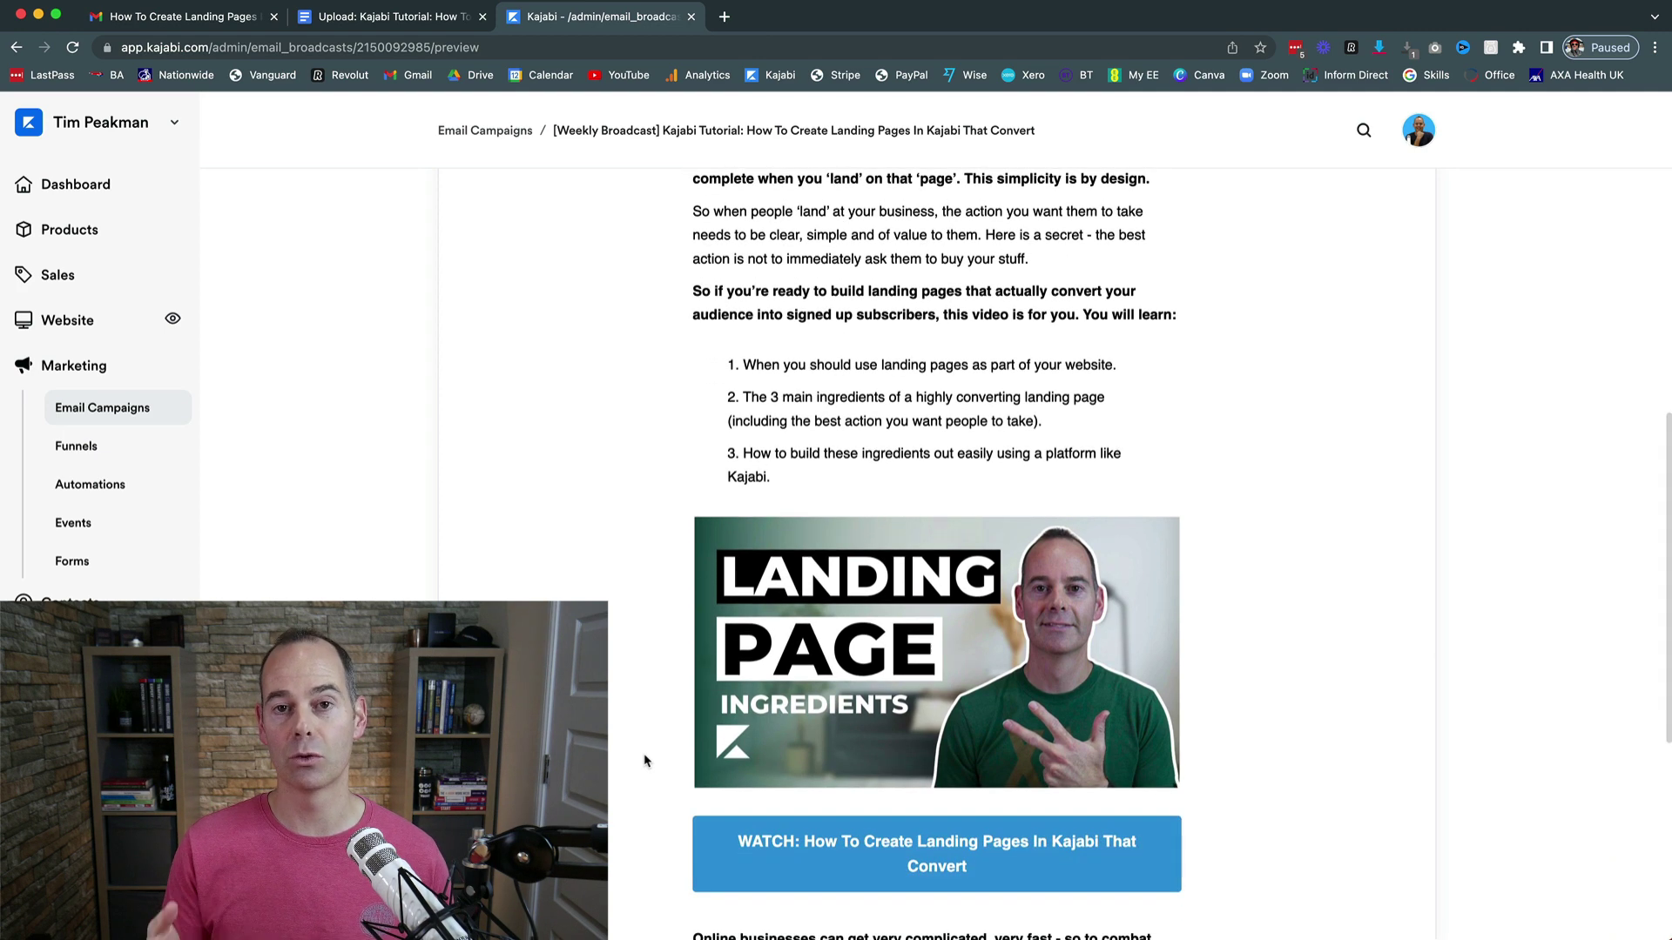
scroll(646, 761, "down", 2)
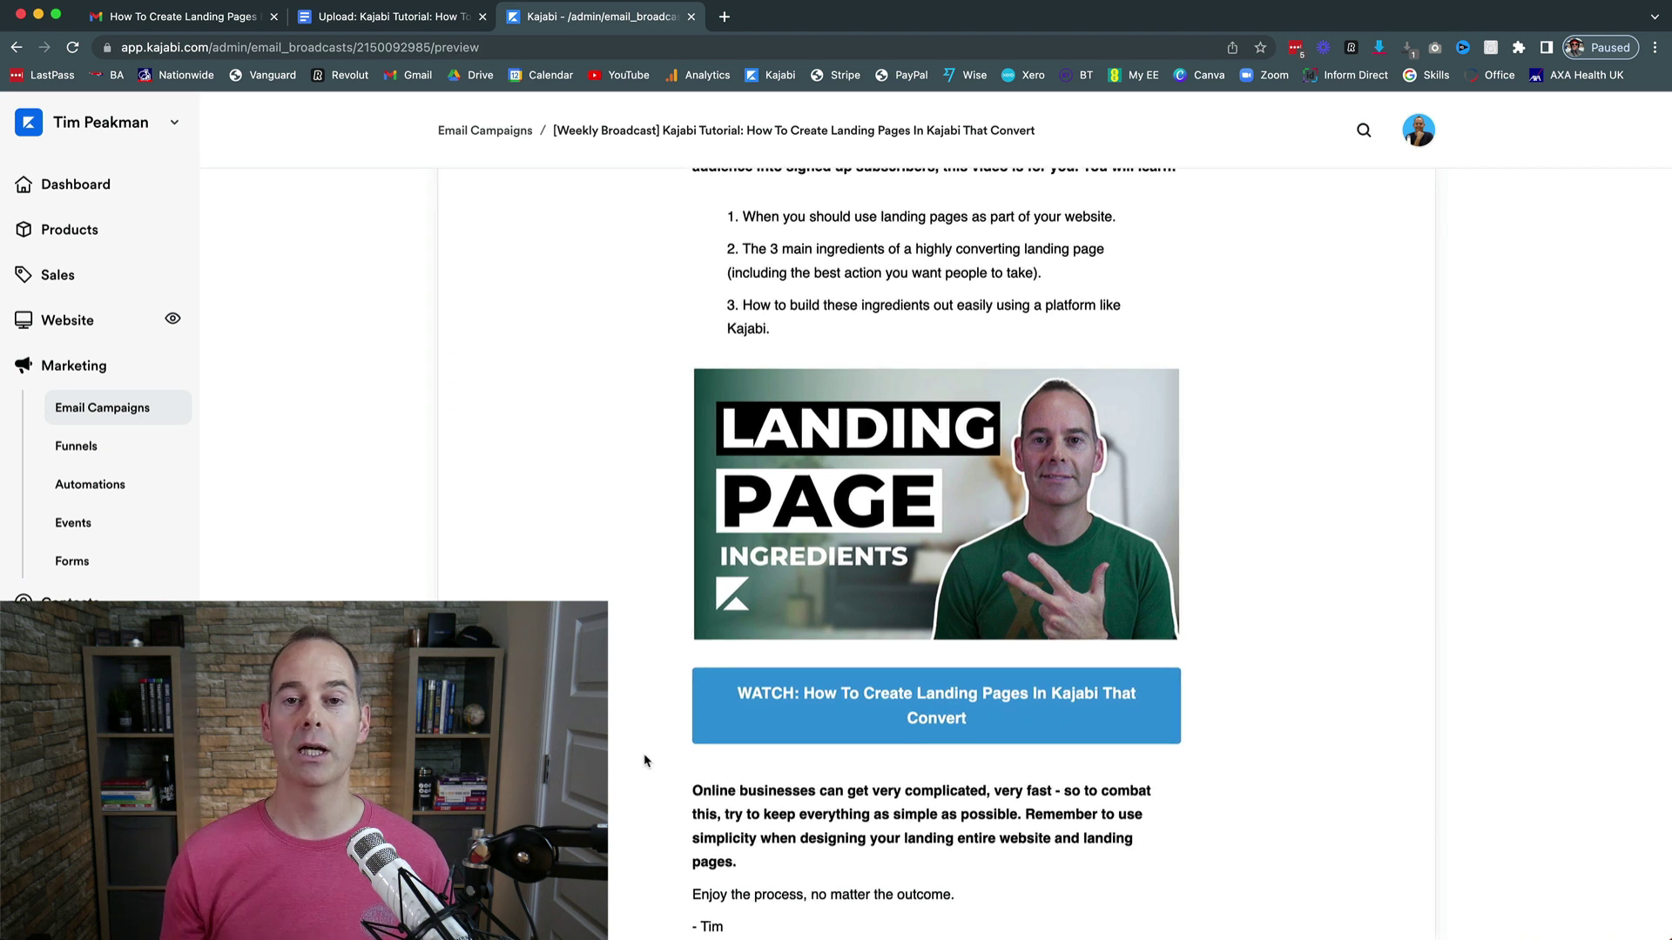